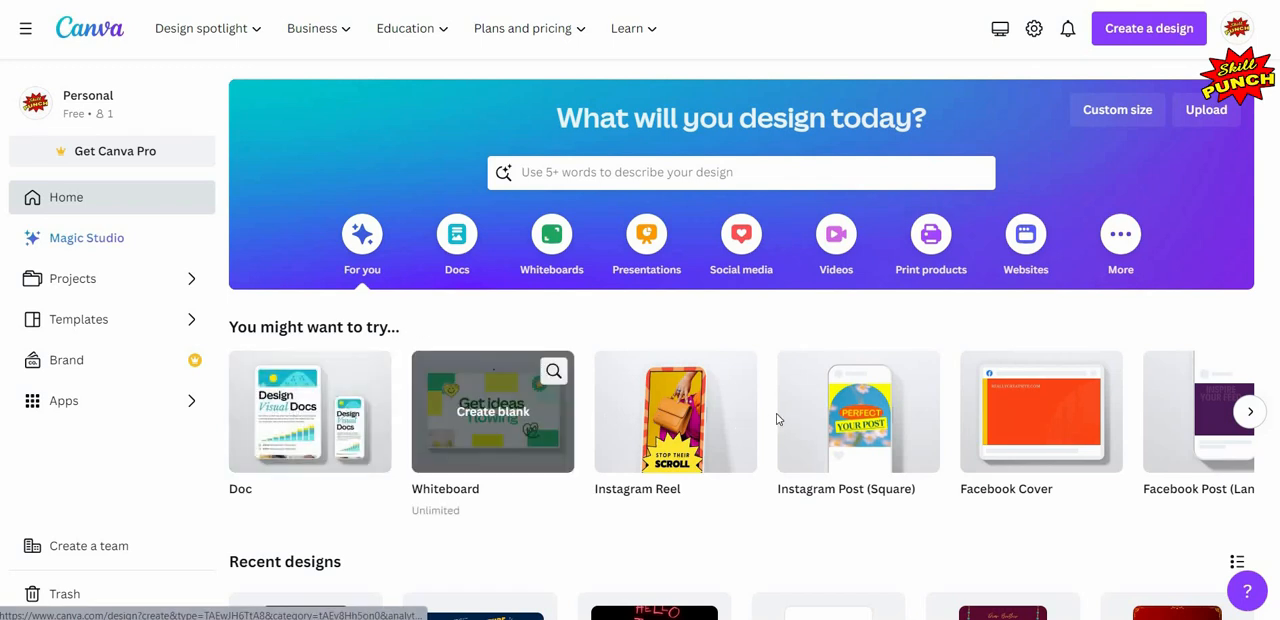
- Create a blank square Instagram post and set its page background to solid blue #4FB1E8
left_click(836, 420)
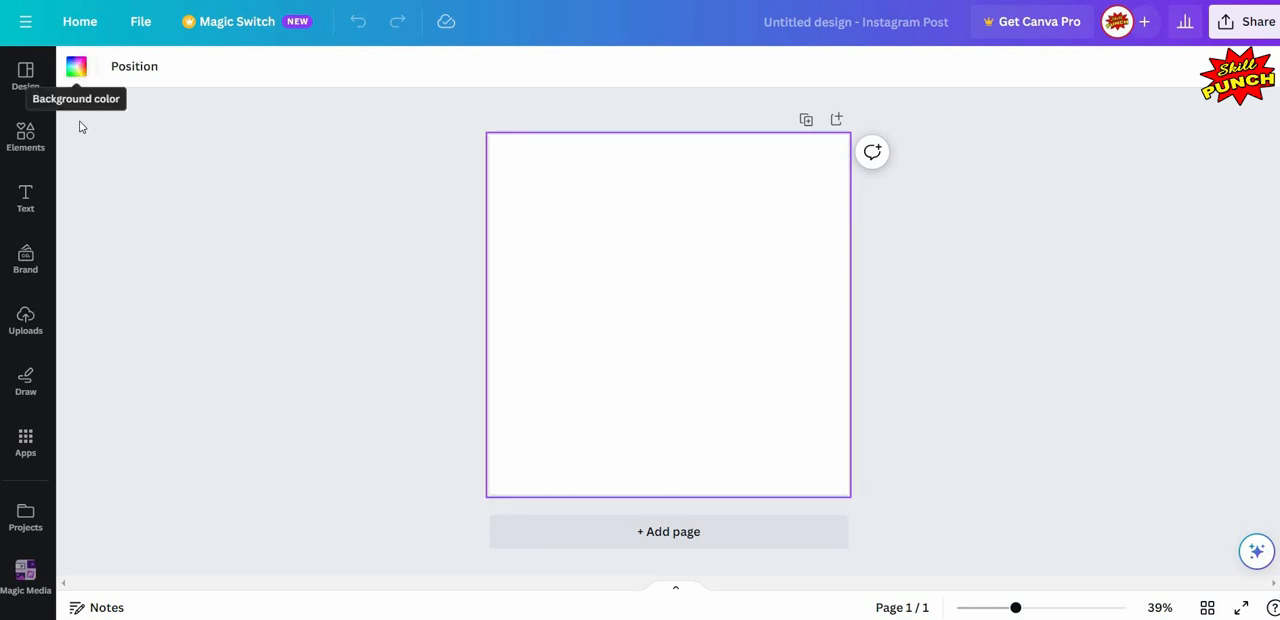
left_click(76, 66)
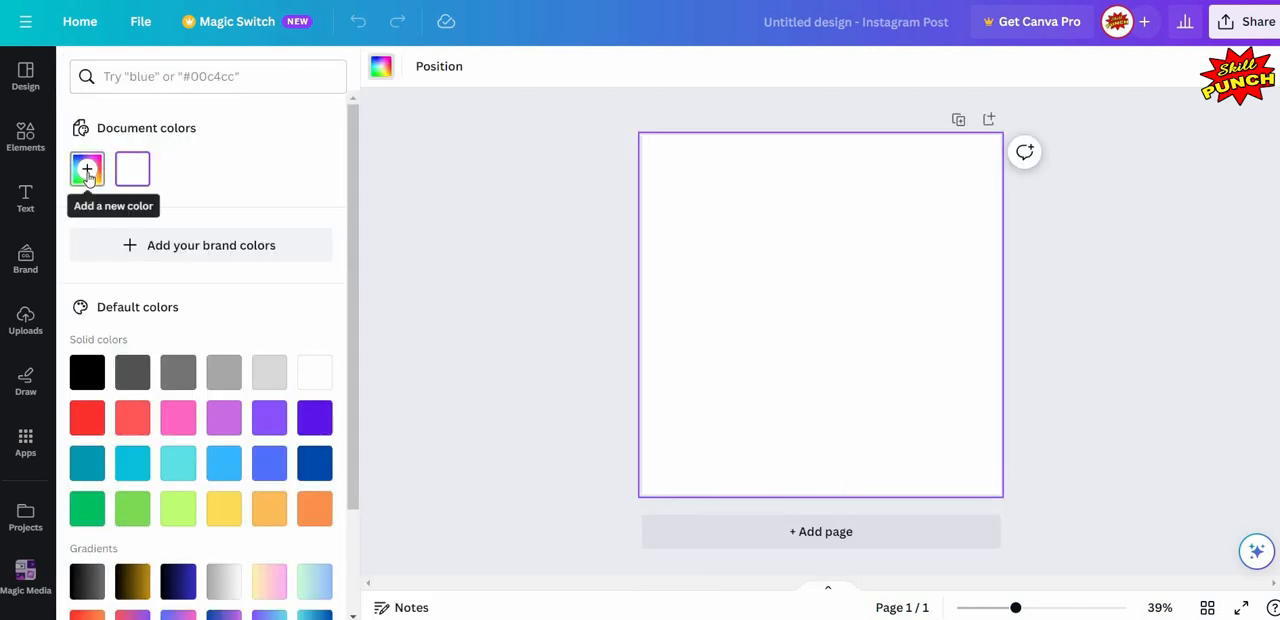
left_click(87, 170)
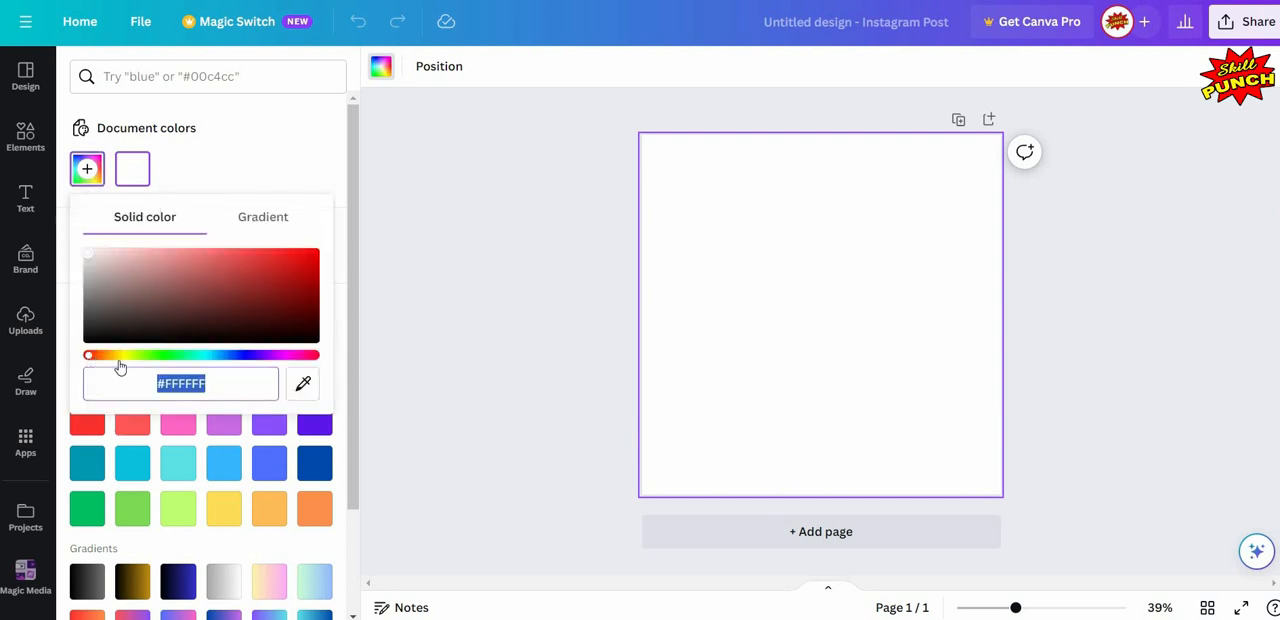
left_click_drag(197, 370, 210, 374)
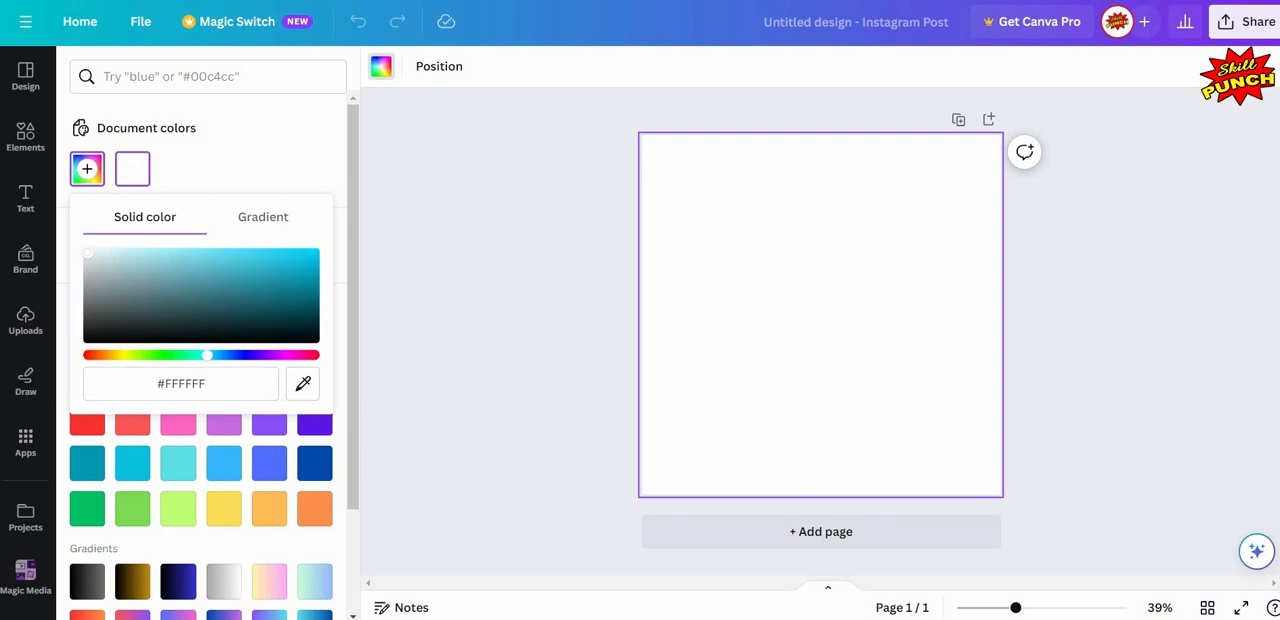
left_click_drag(254, 262, 239, 257)
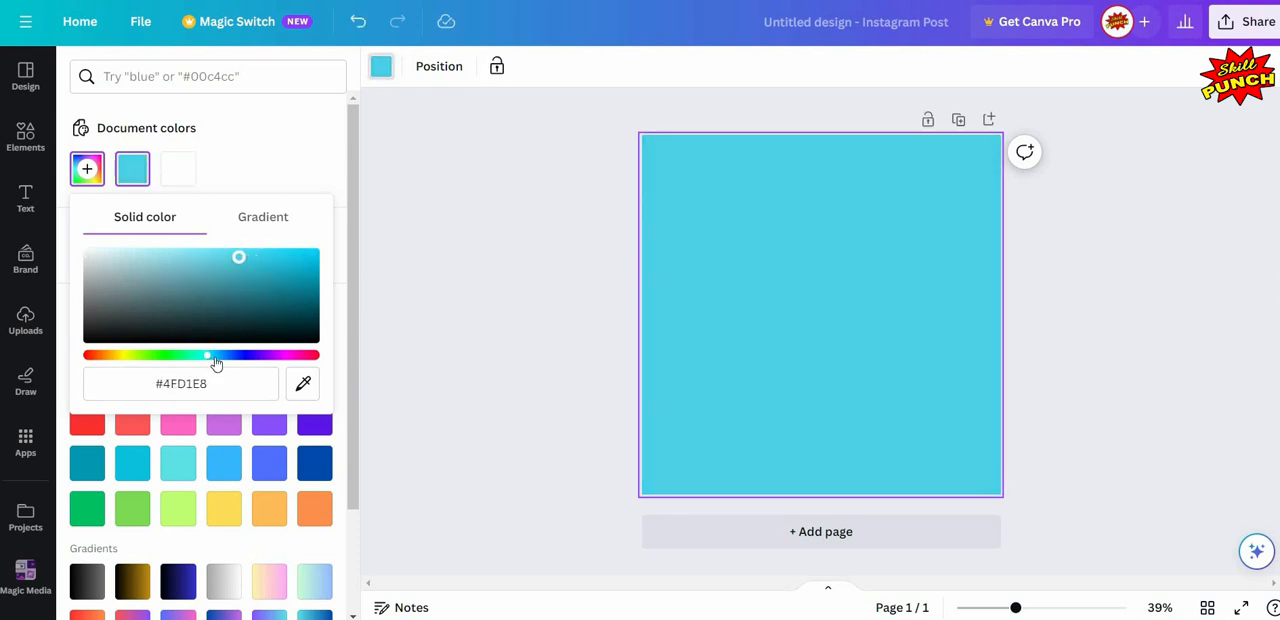
left_click_drag(216, 363, 216, 364)
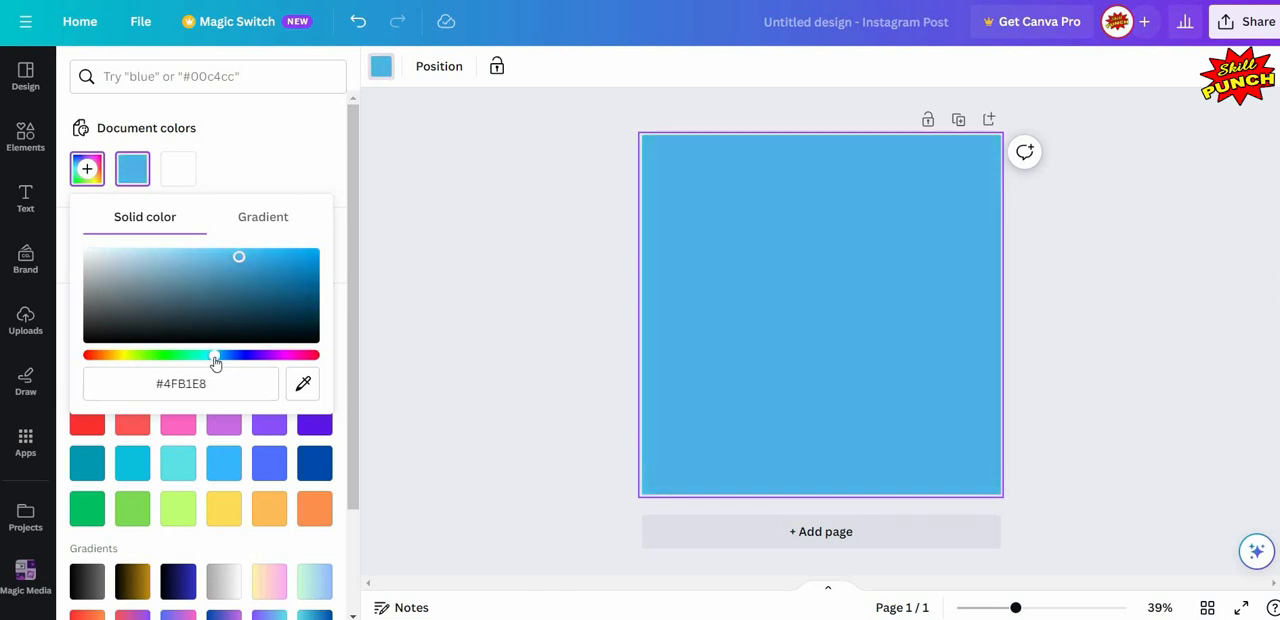
key("Escape")
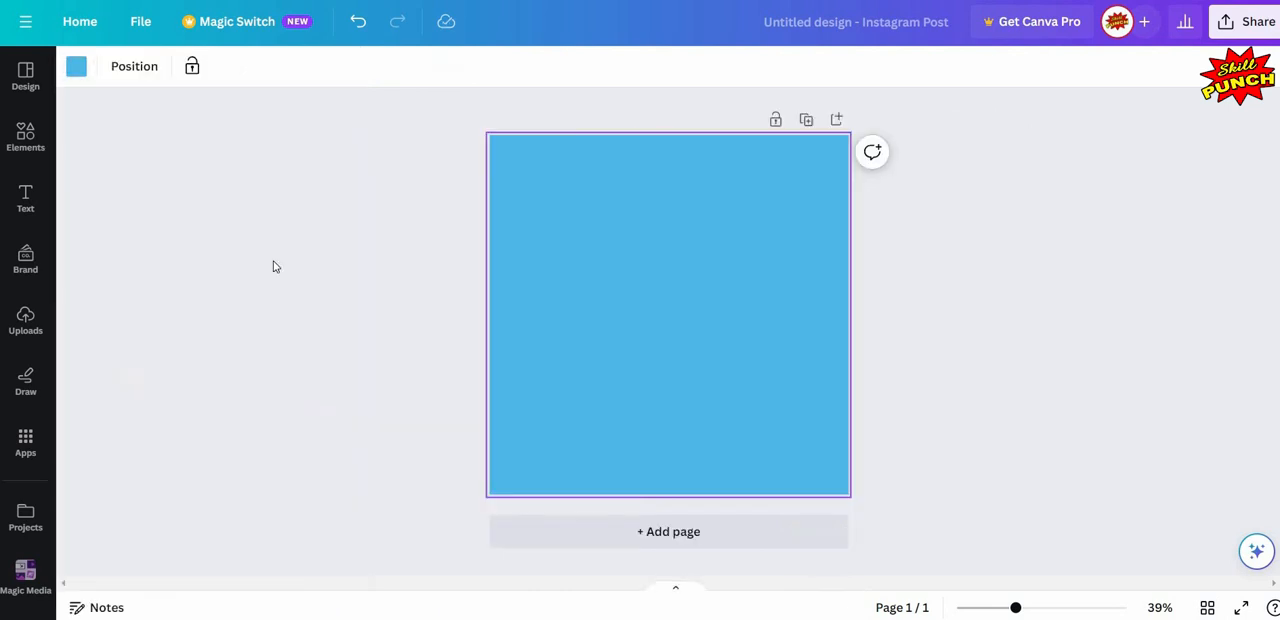
left_click(712, 291)
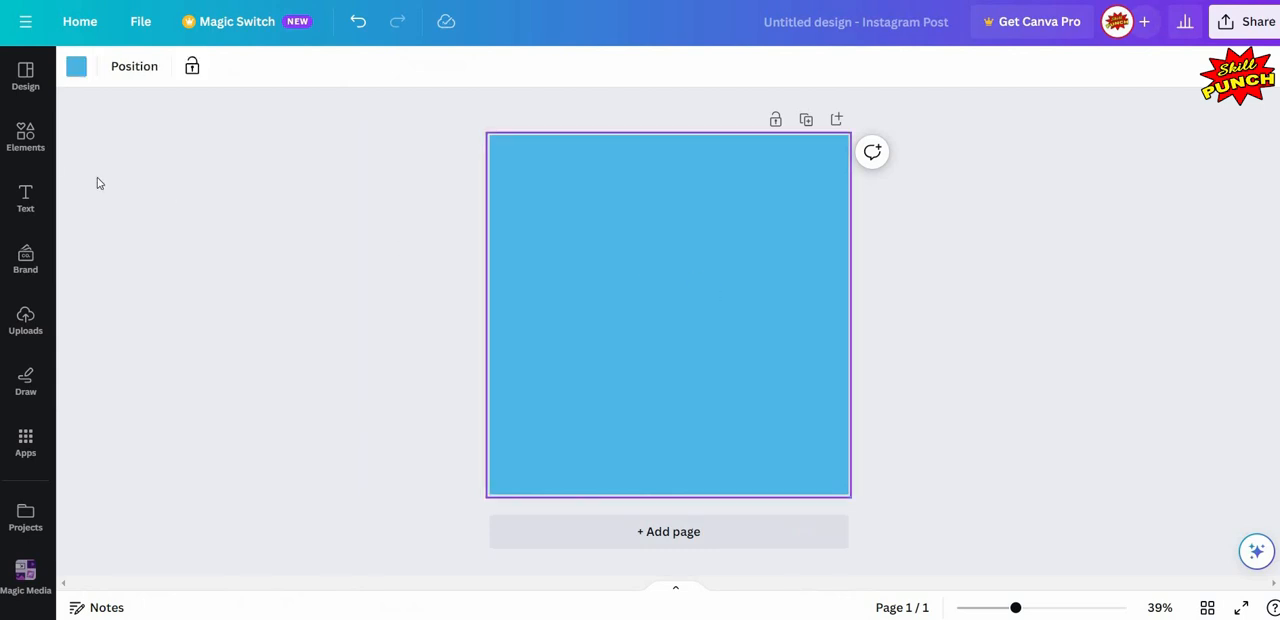
- Search the elements for "hills" graphics and add the low, wide green hill to the page
left_click(29, 146)
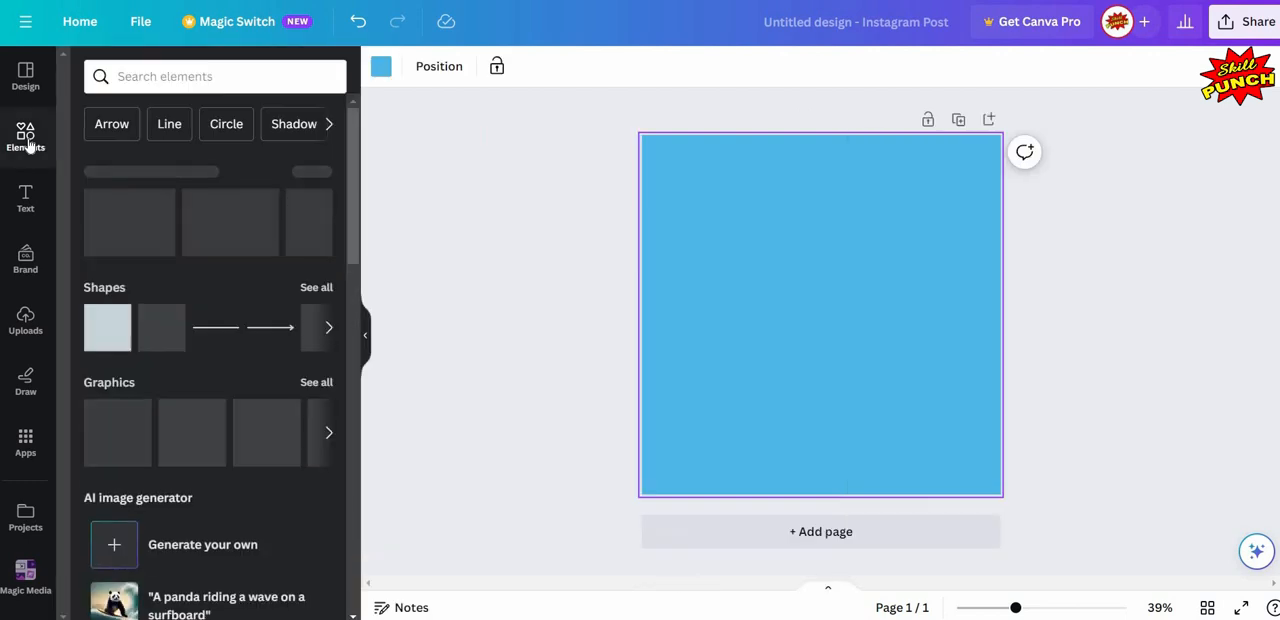
left_click(199, 80)
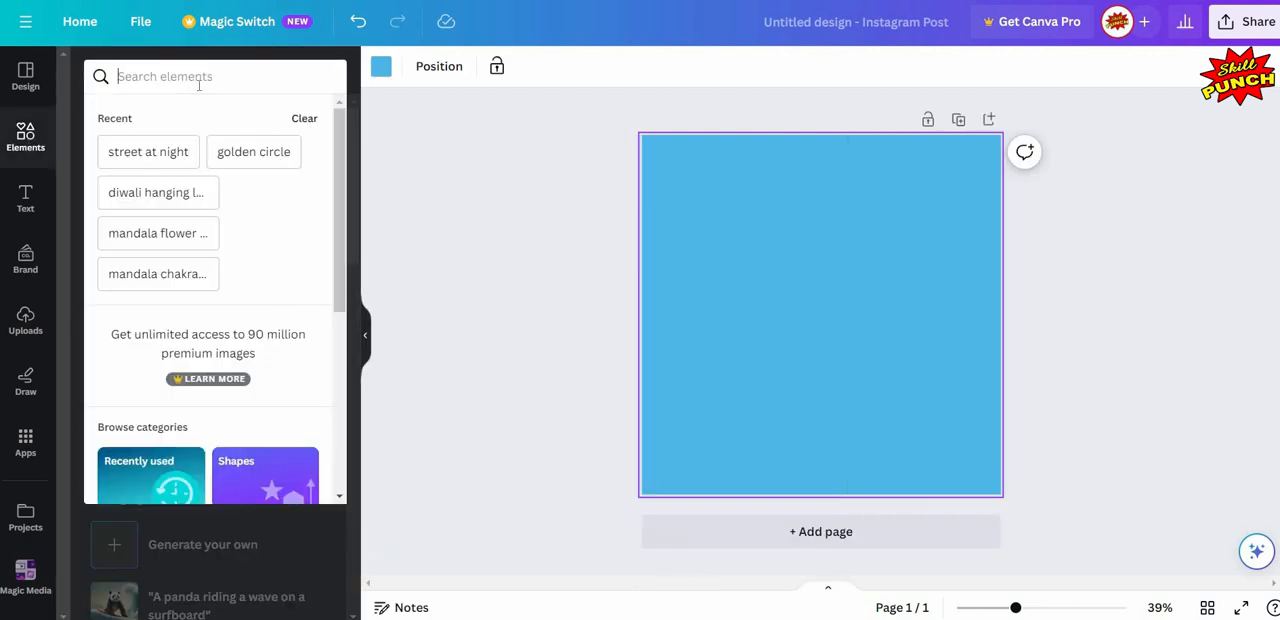
type("hills")
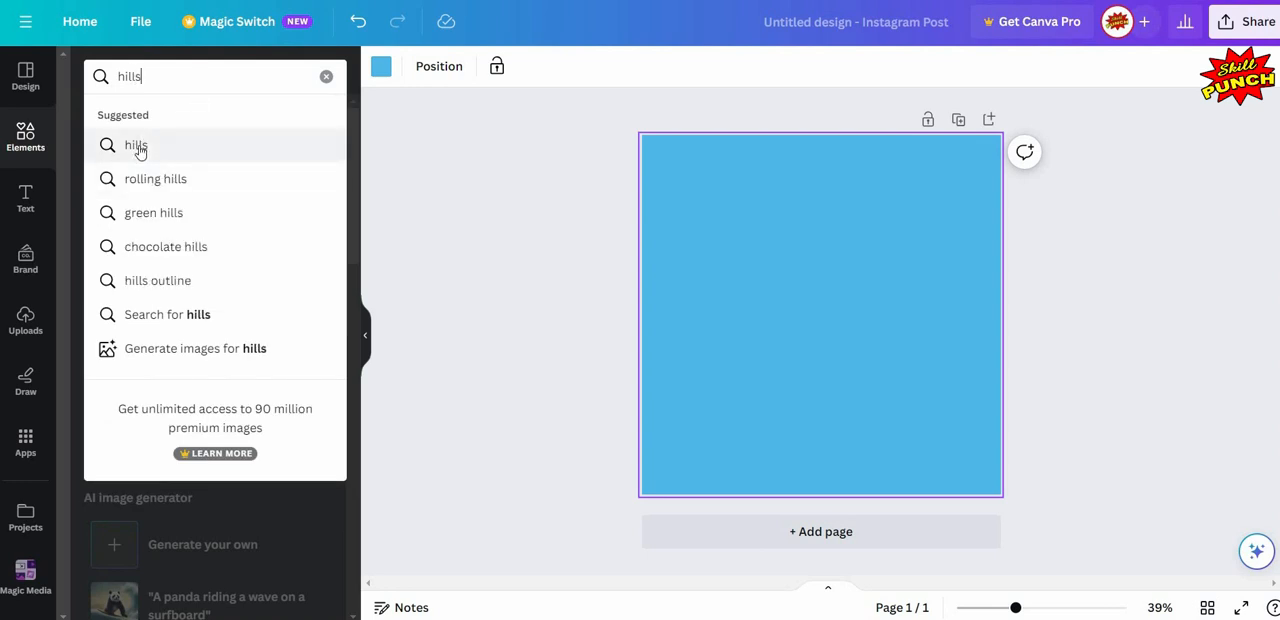
left_click(138, 147)
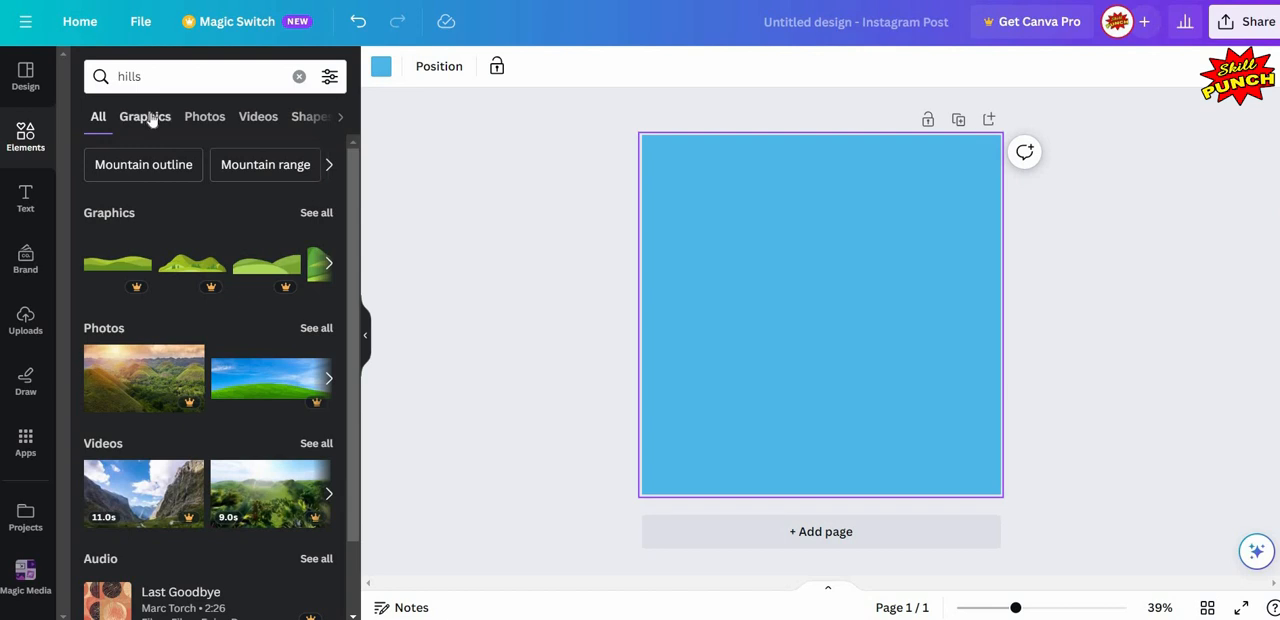
left_click(148, 118)
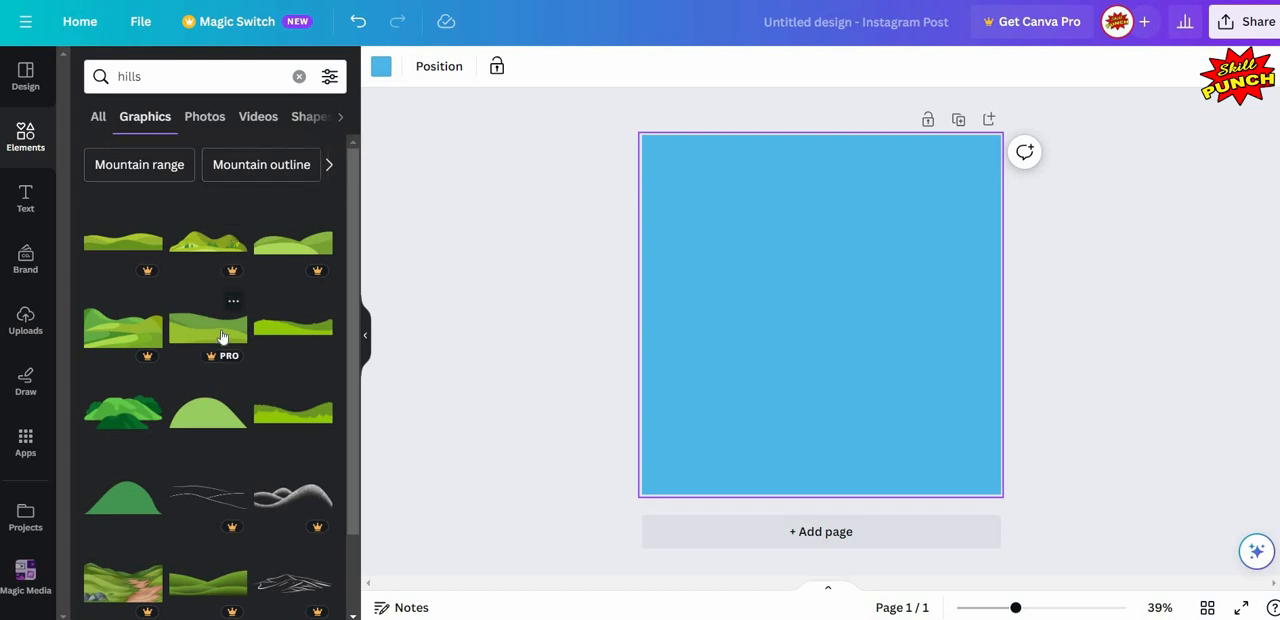
left_click(307, 335)
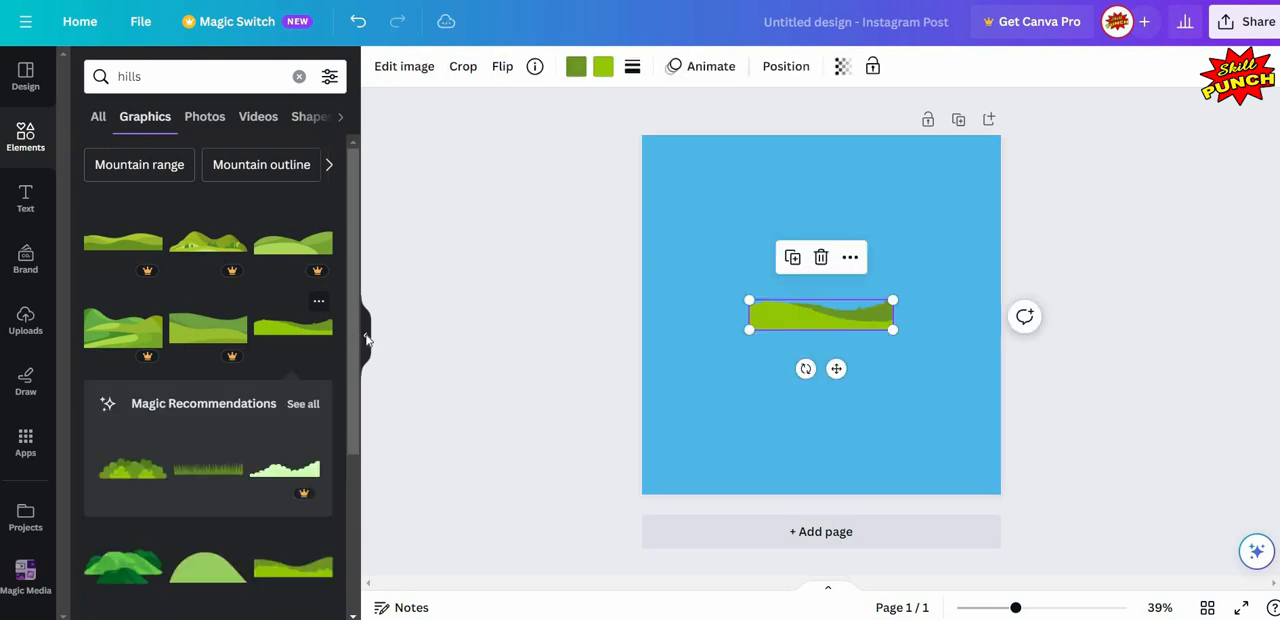
- Place the hill in the page's lower-left corner and enlarge it to about 1,523 × 321, extending past the page's right edge
left_click(365, 335)
left_click_drag(641, 319, 535, 481)
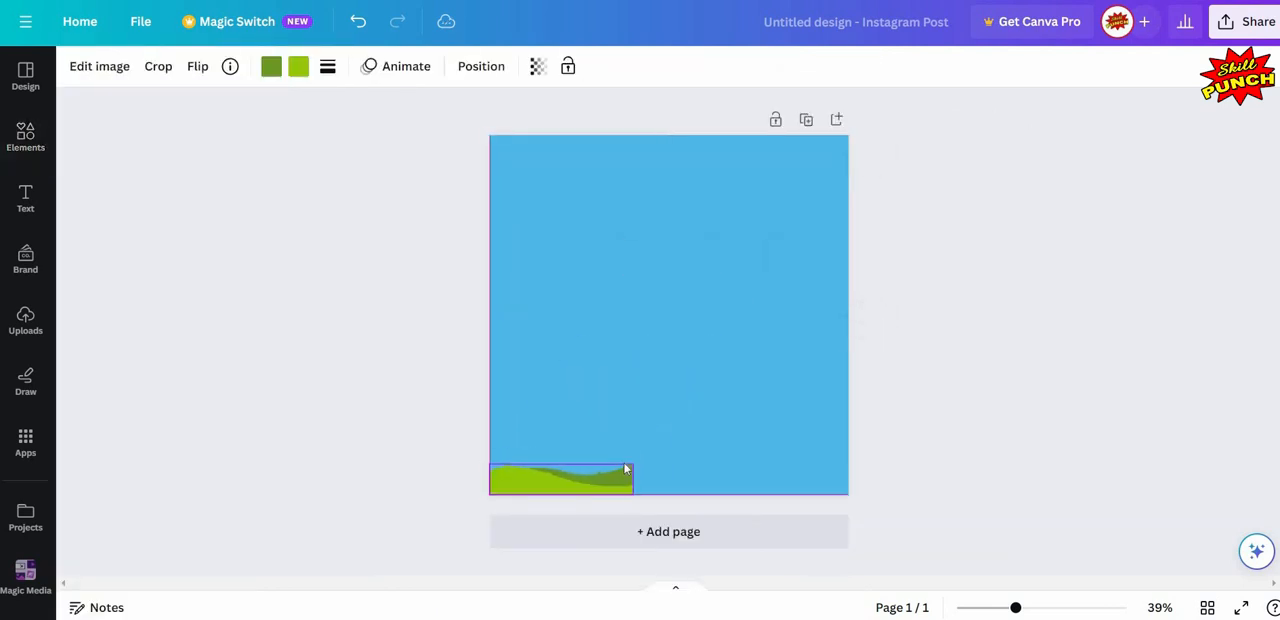
left_click_drag(632, 463, 977, 356)
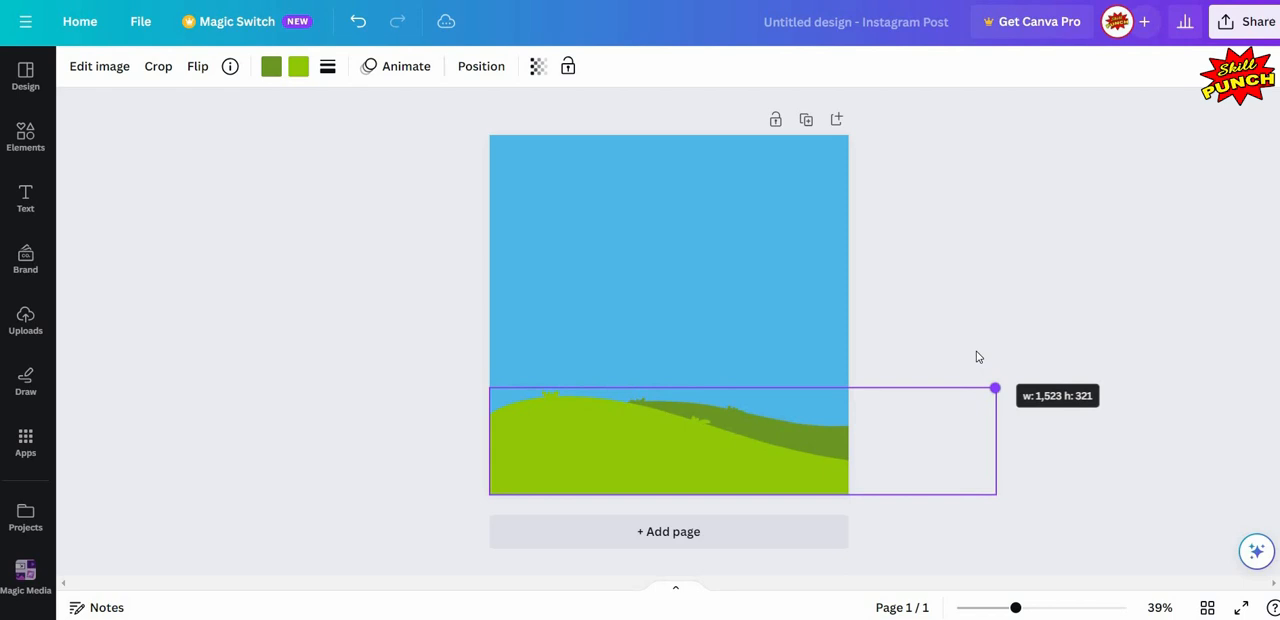
left_click_drag(955, 296, 972, 295)
left_click(952, 269)
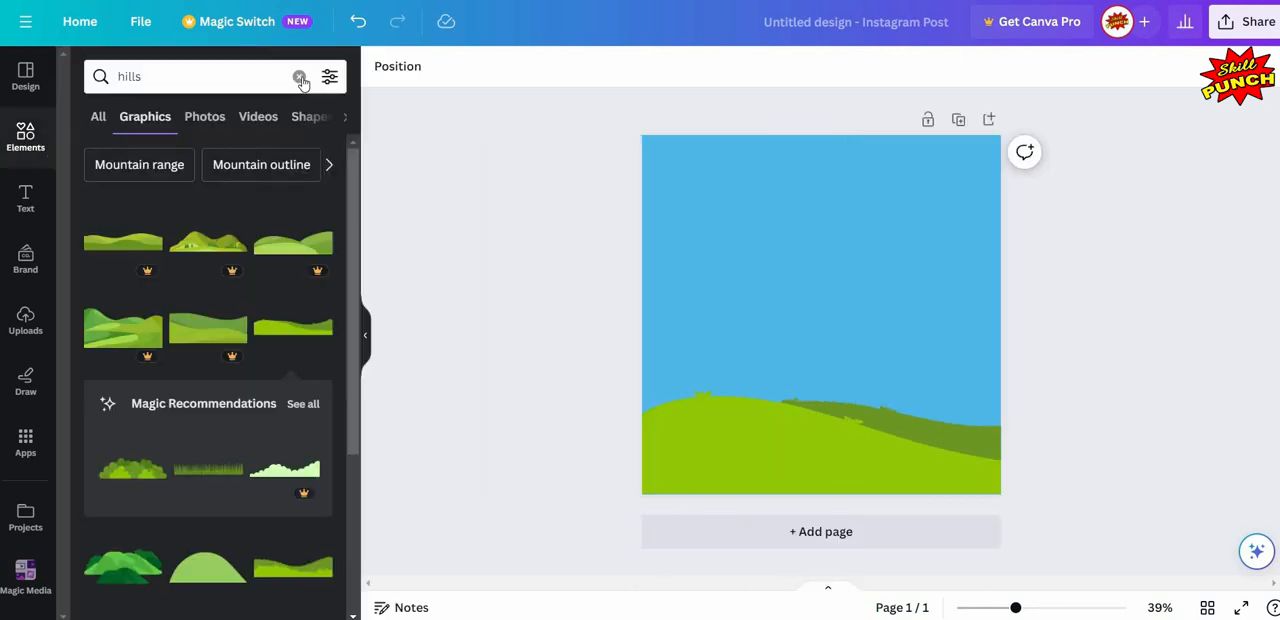
- Search the elements for "sun" graphics and add the smiling sun with pink cheeks to the page
left_click(299, 76)
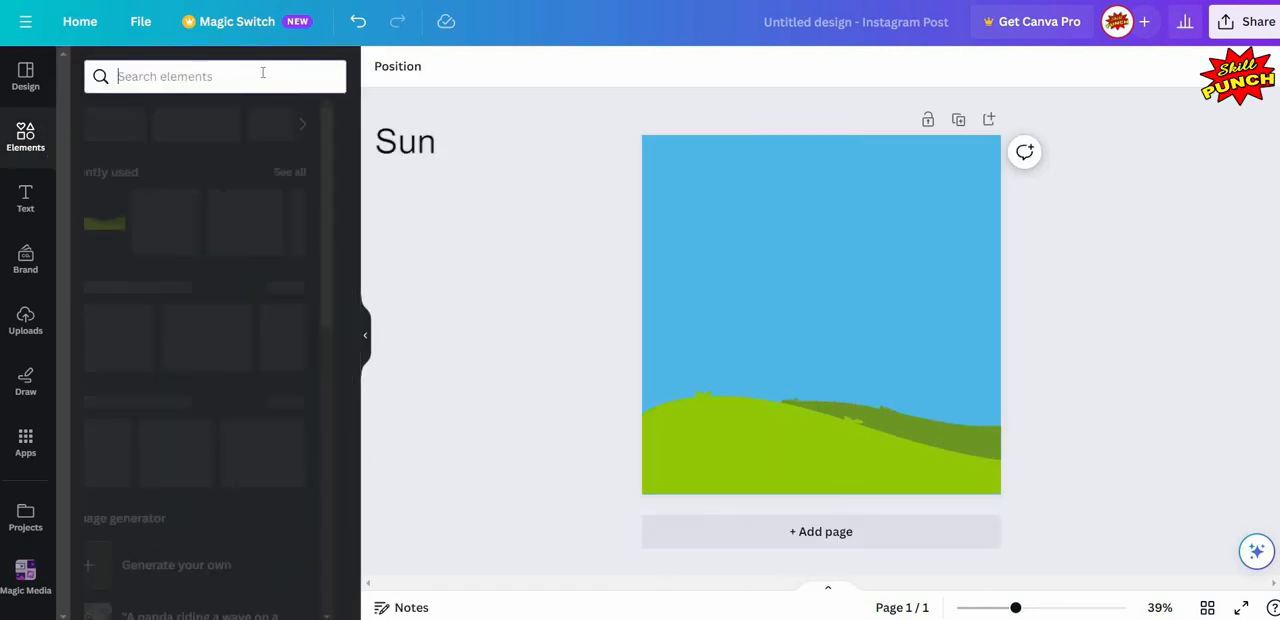
type("sun")
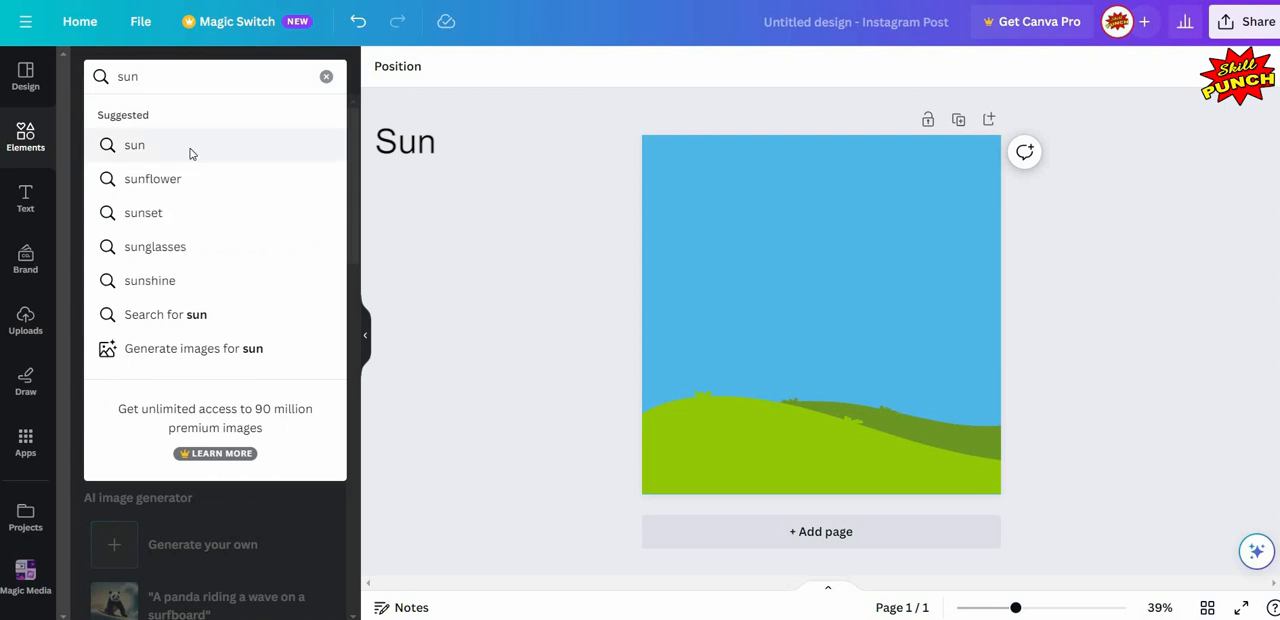
left_click(194, 150)
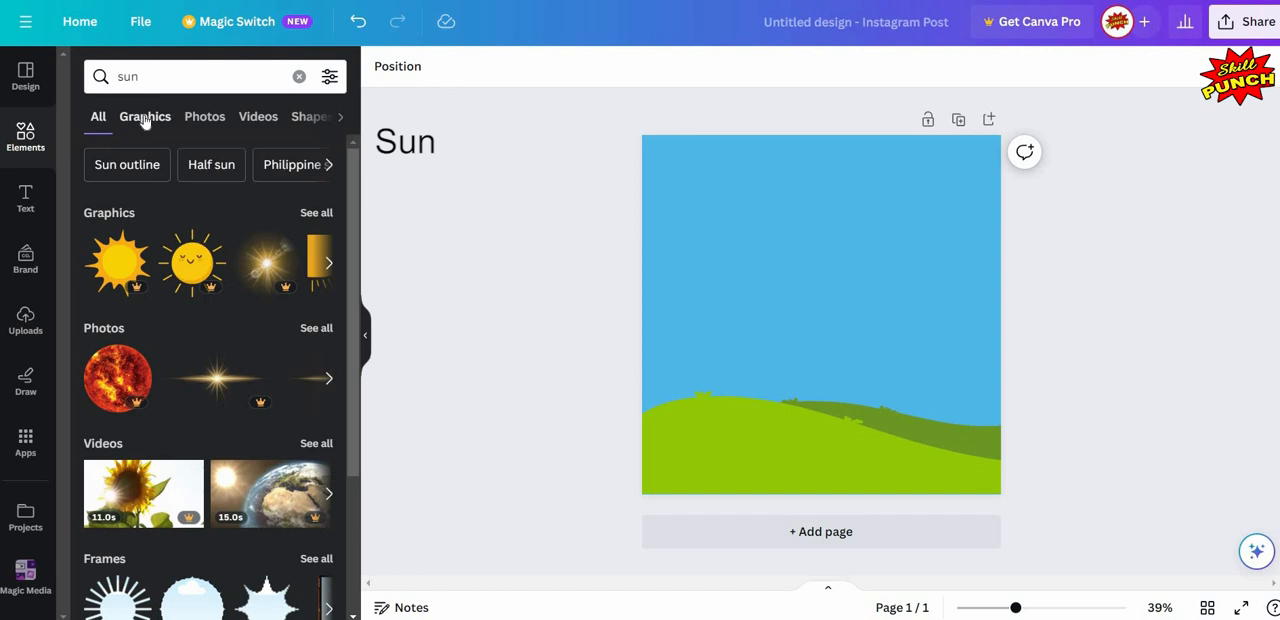
left_click(161, 108)
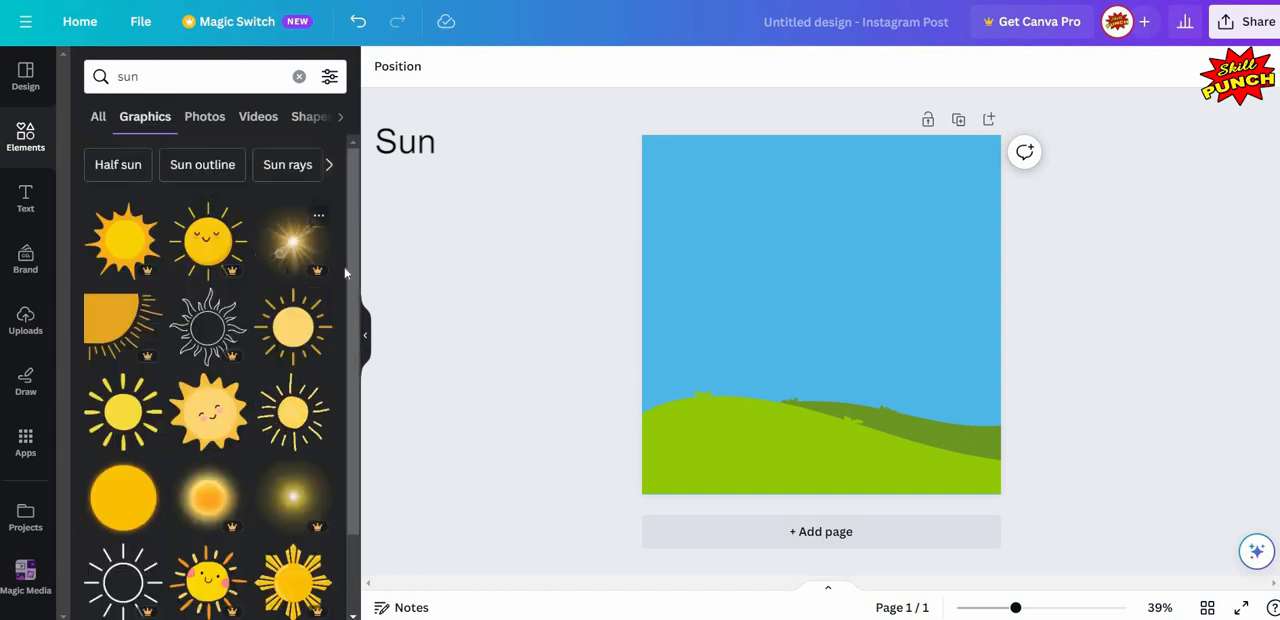
scroll(337, 354, "down", 3)
scroll(337, 410, "down", 7)
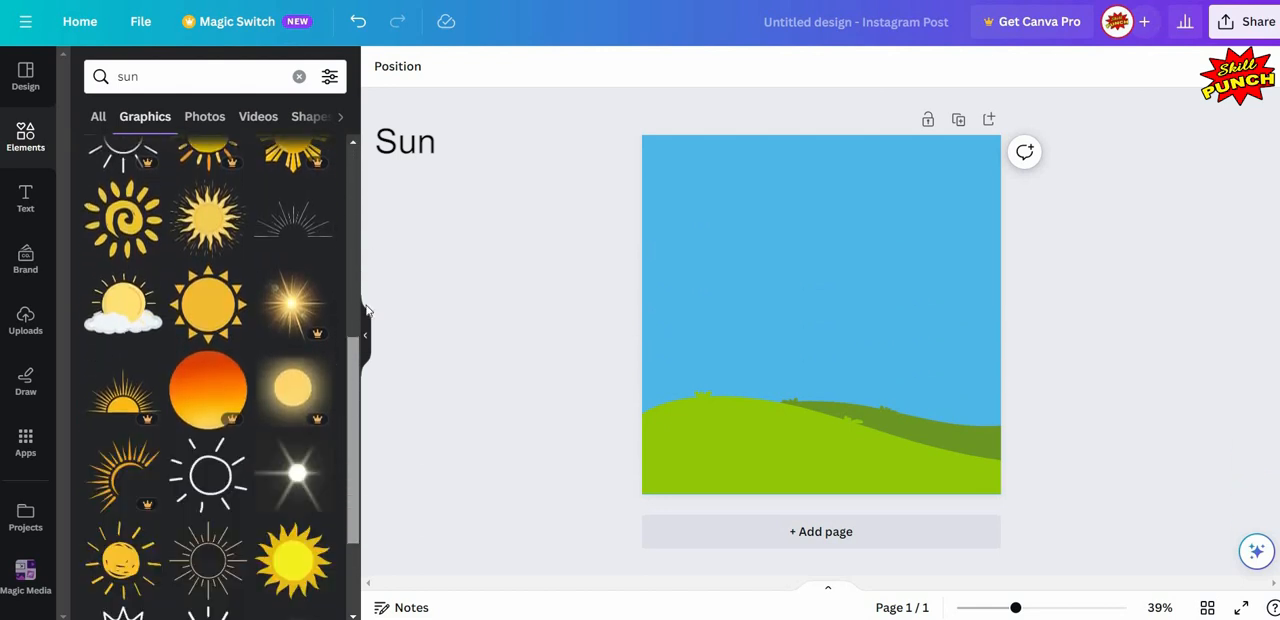
left_click_drag(378, 220, 378, 213)
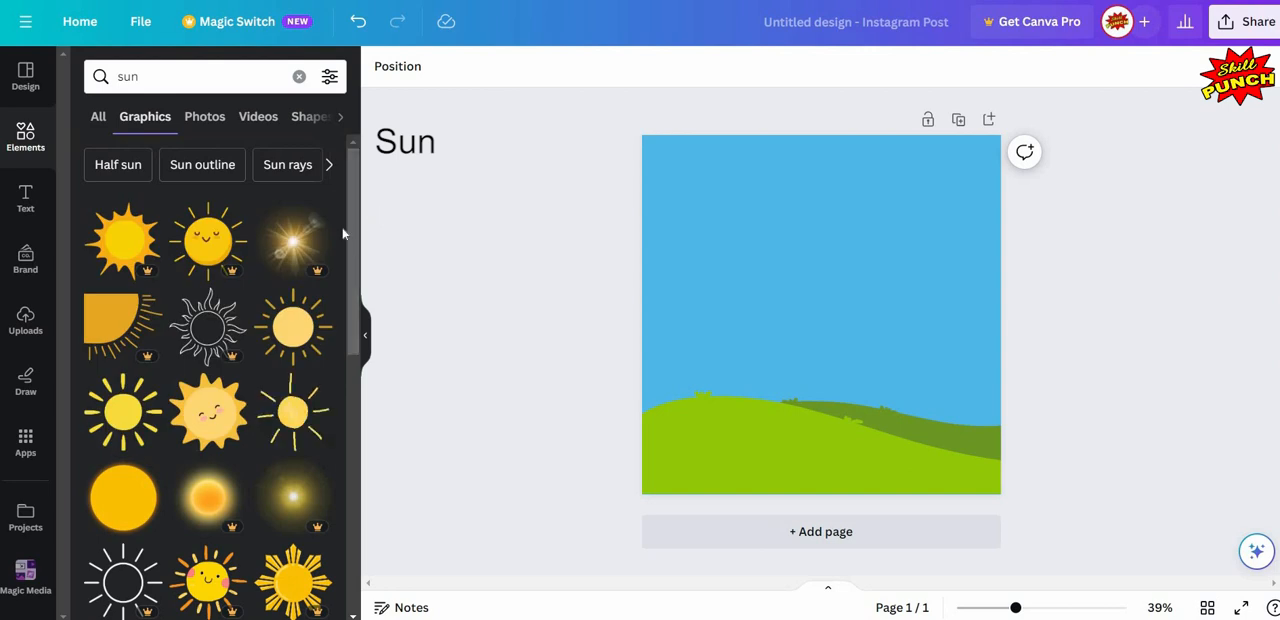
left_click(210, 422)
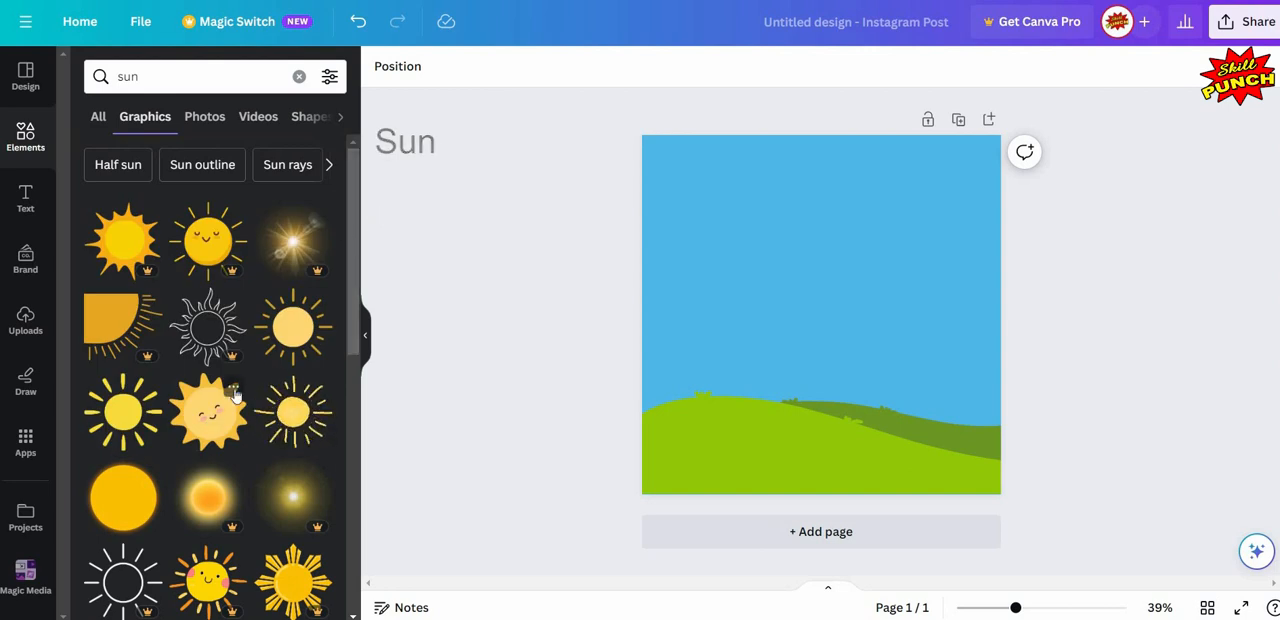
- Move the sun to the sky's upper-right area and rotate it clockwise until its face is level
left_click(365, 335)
left_click(749, 229)
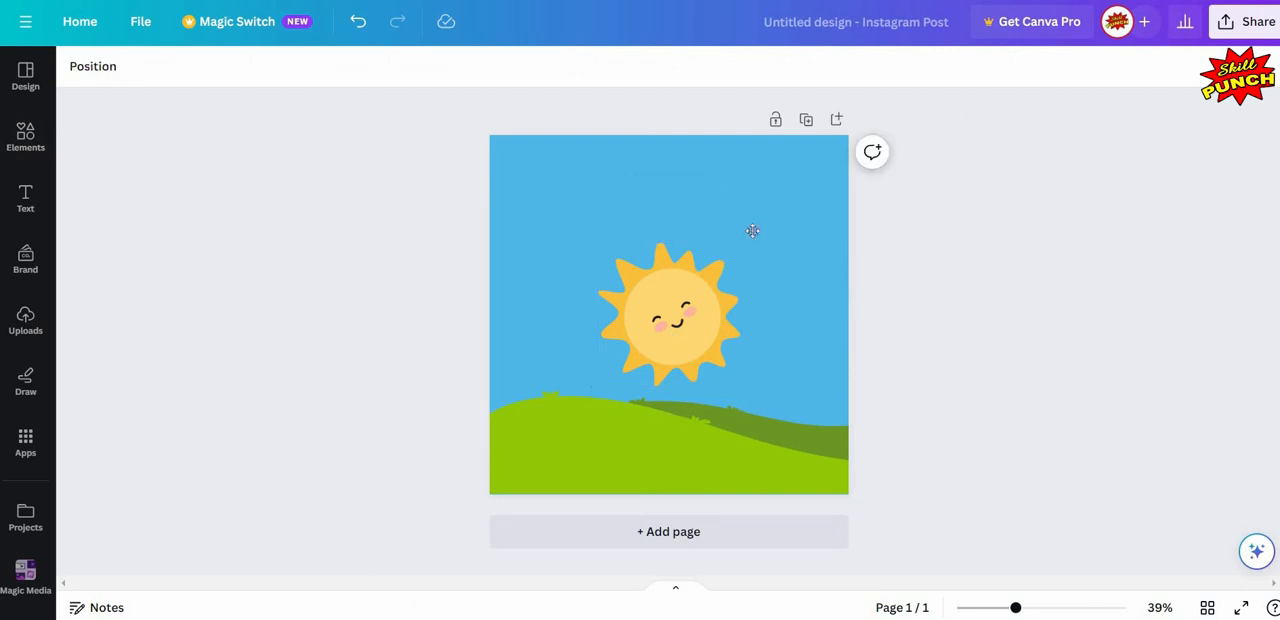
left_click_drag(700, 290, 793, 187)
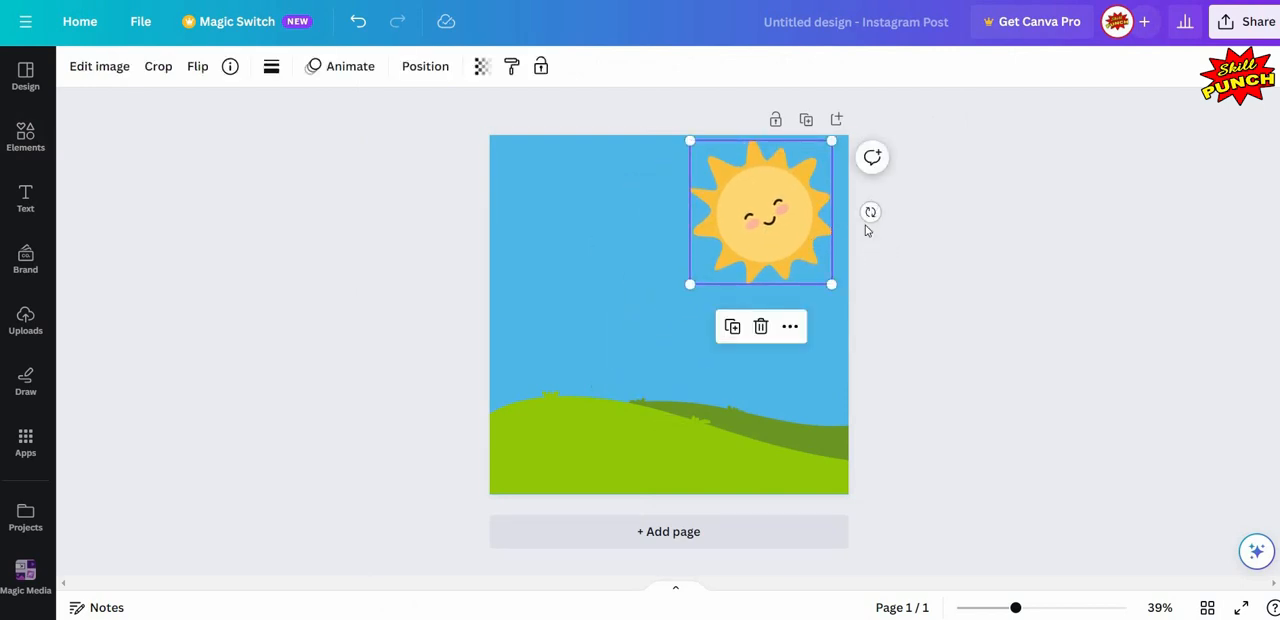
left_click_drag(834, 242, 814, 243)
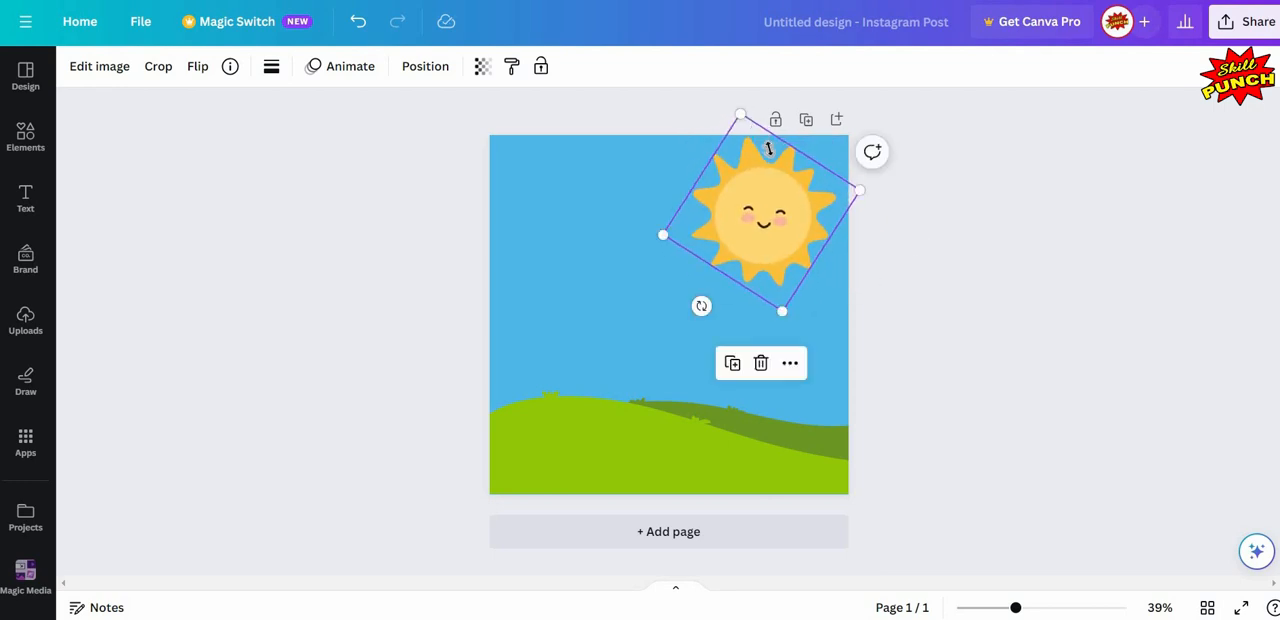
- Shrink the sun and position it close to the page's upper-right corner
left_click_drag(766, 134, 787, 179)
key("Escape")
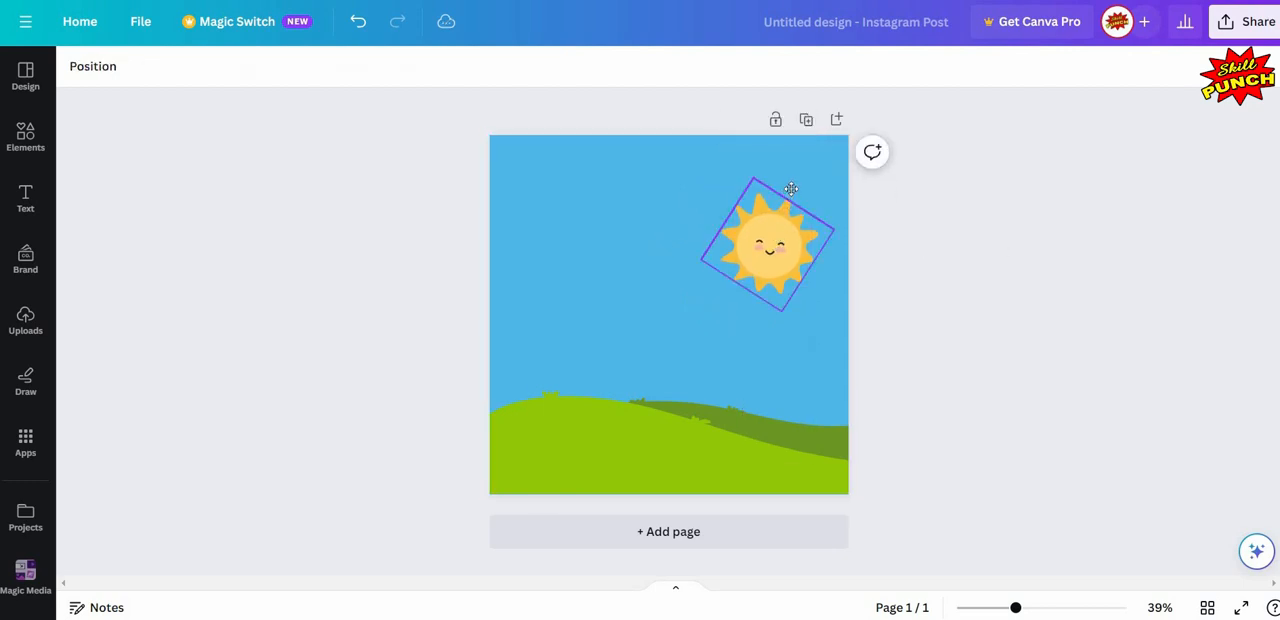
left_click_drag(775, 227, 800, 183)
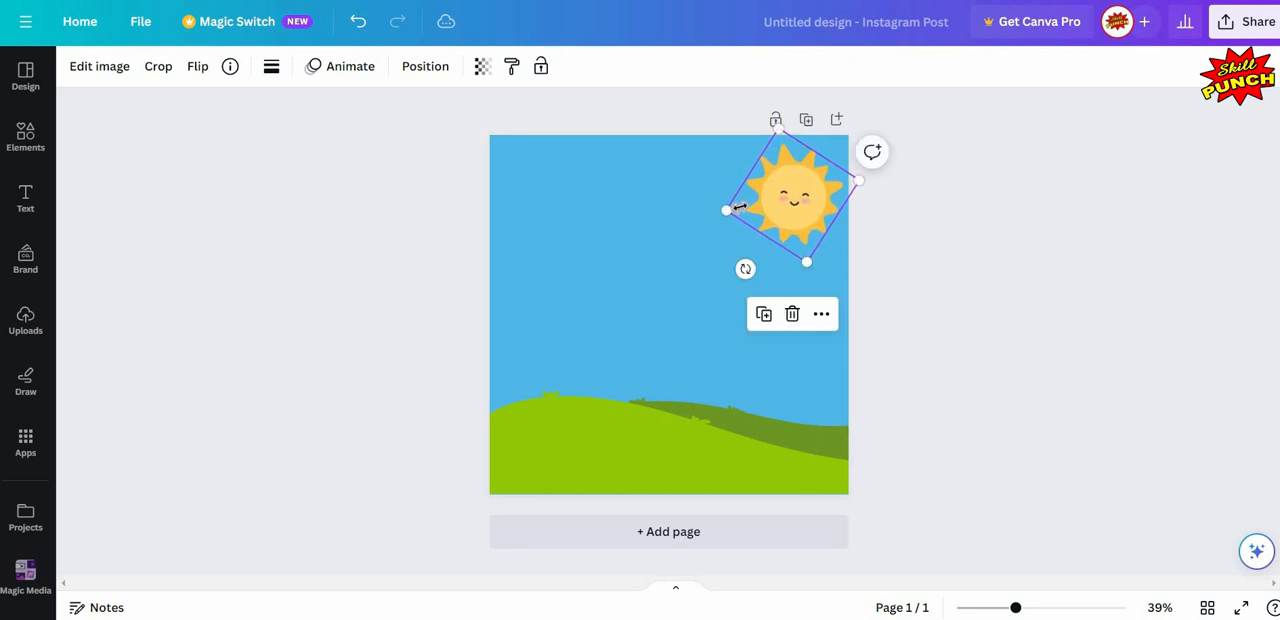
left_click_drag(727, 210, 791, 196)
left_click(944, 236)
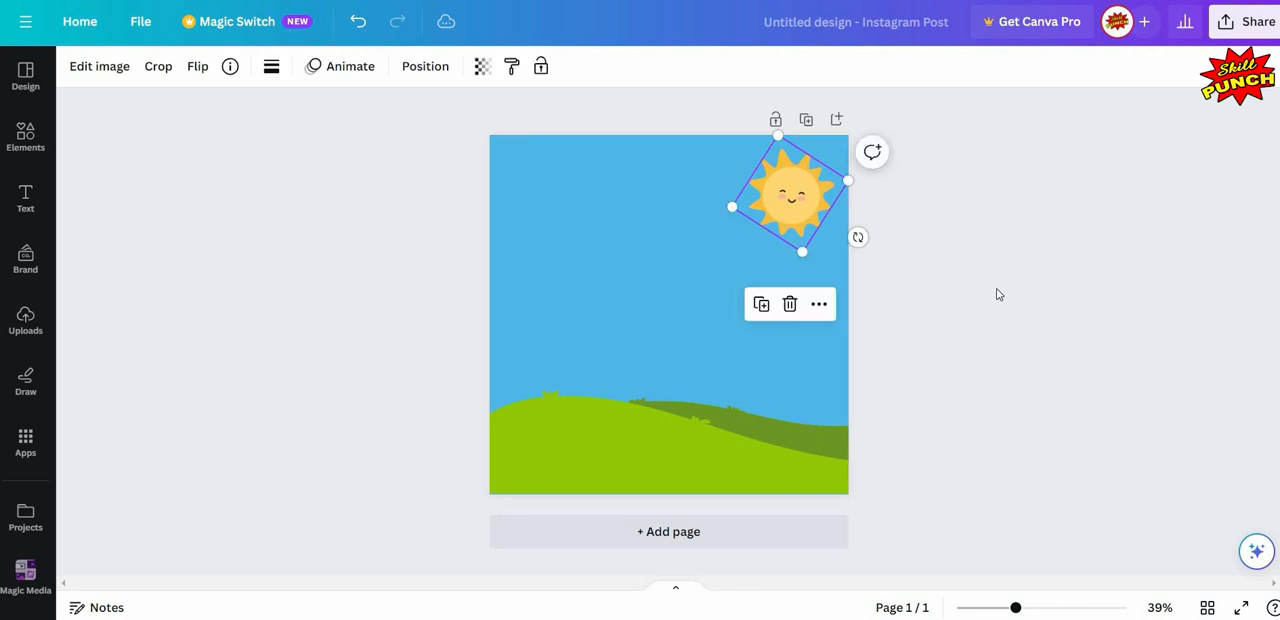
left_click(996, 290)
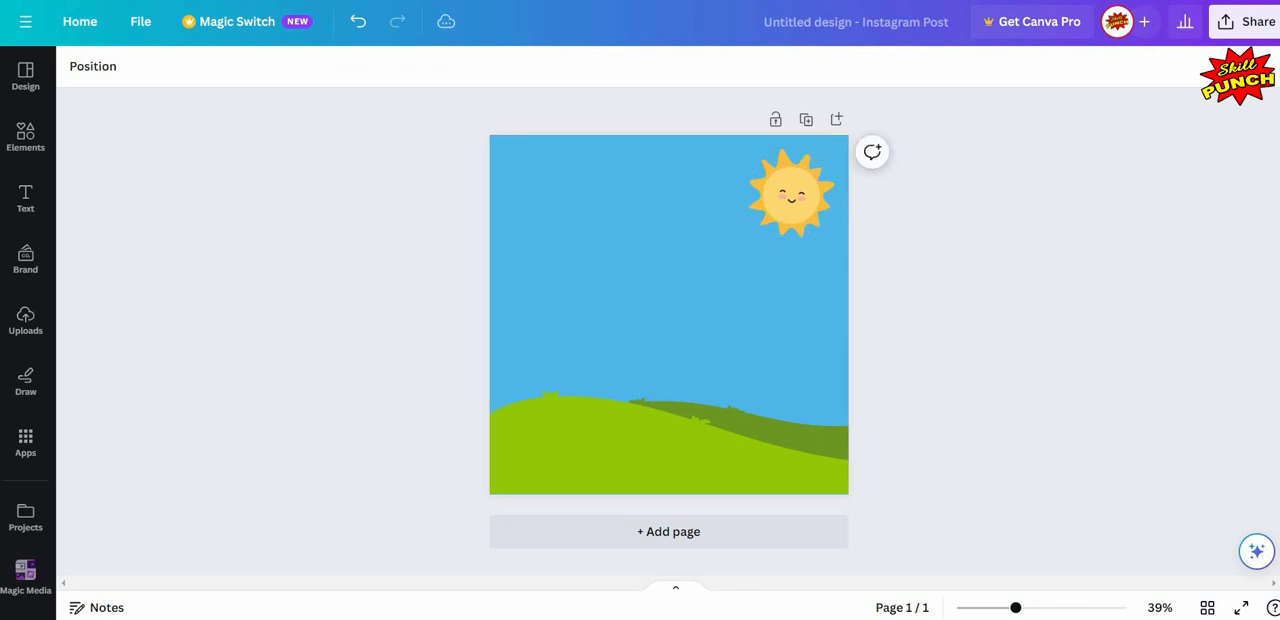
- Search the elements for "cloud" graphics and add the free plain white cloud to the page
left_click(24, 138)
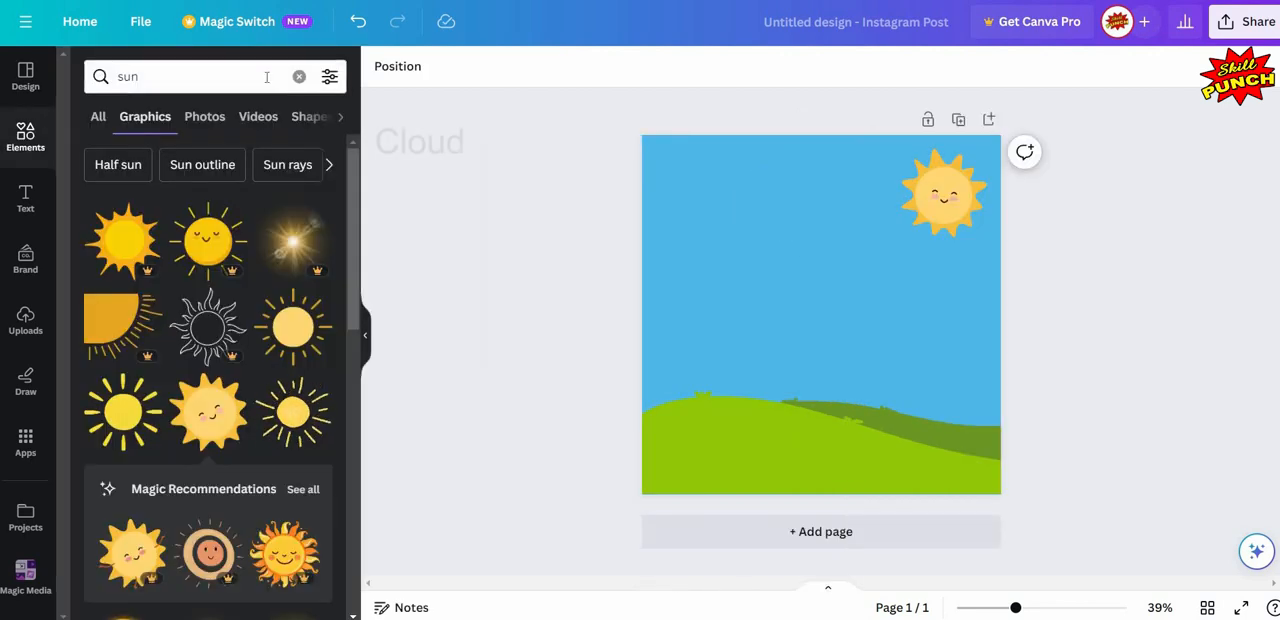
left_click(299, 77)
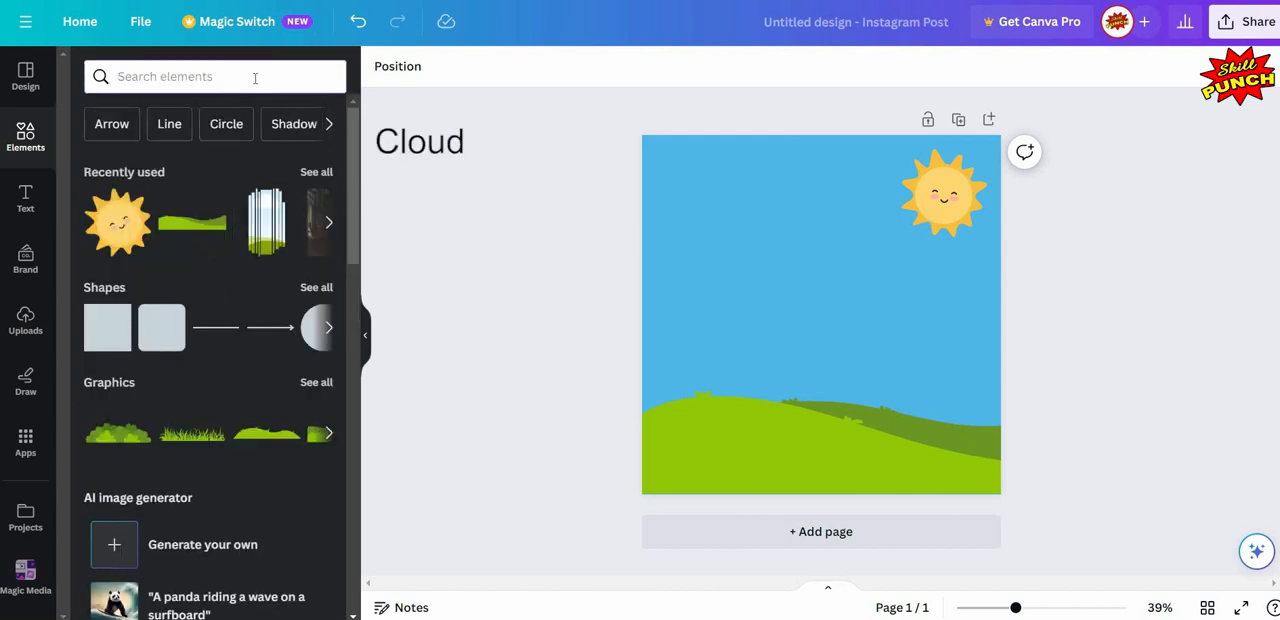
left_click(255, 77)
type("cloud")
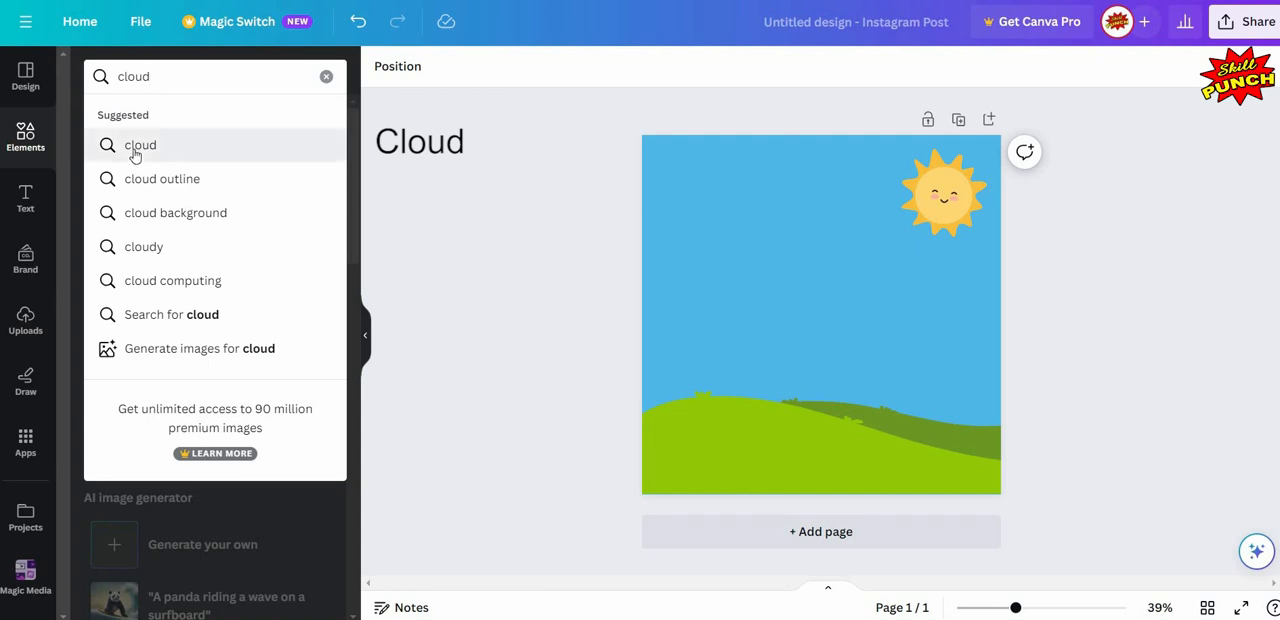
left_click(137, 150)
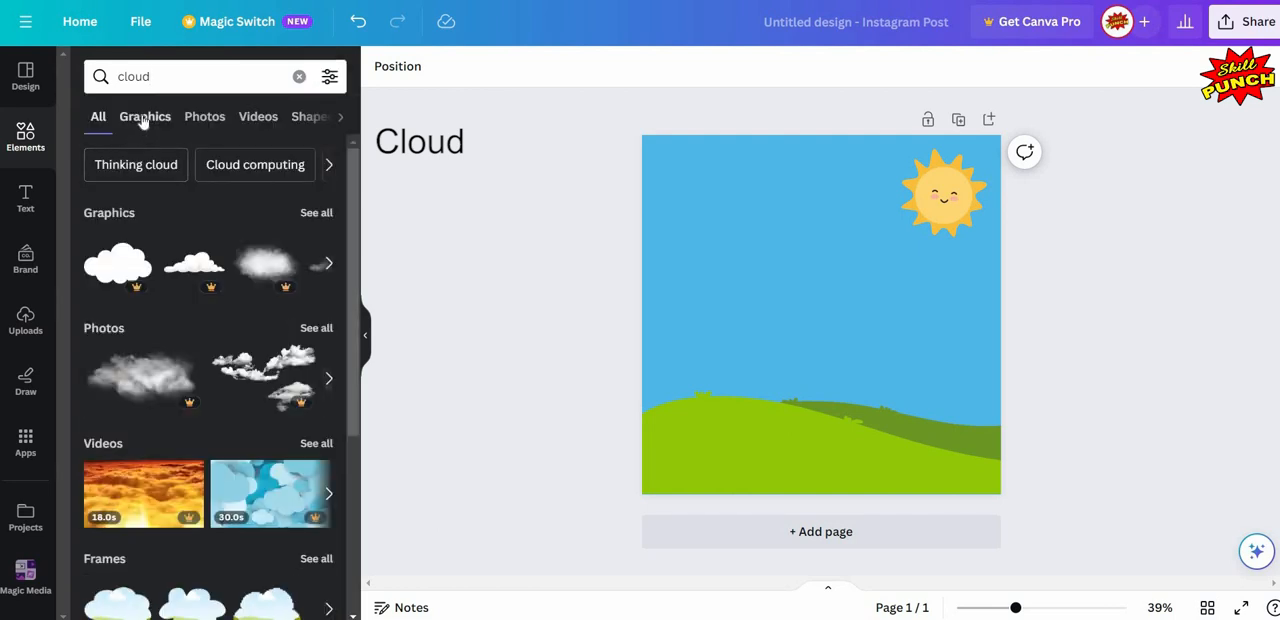
left_click(143, 118)
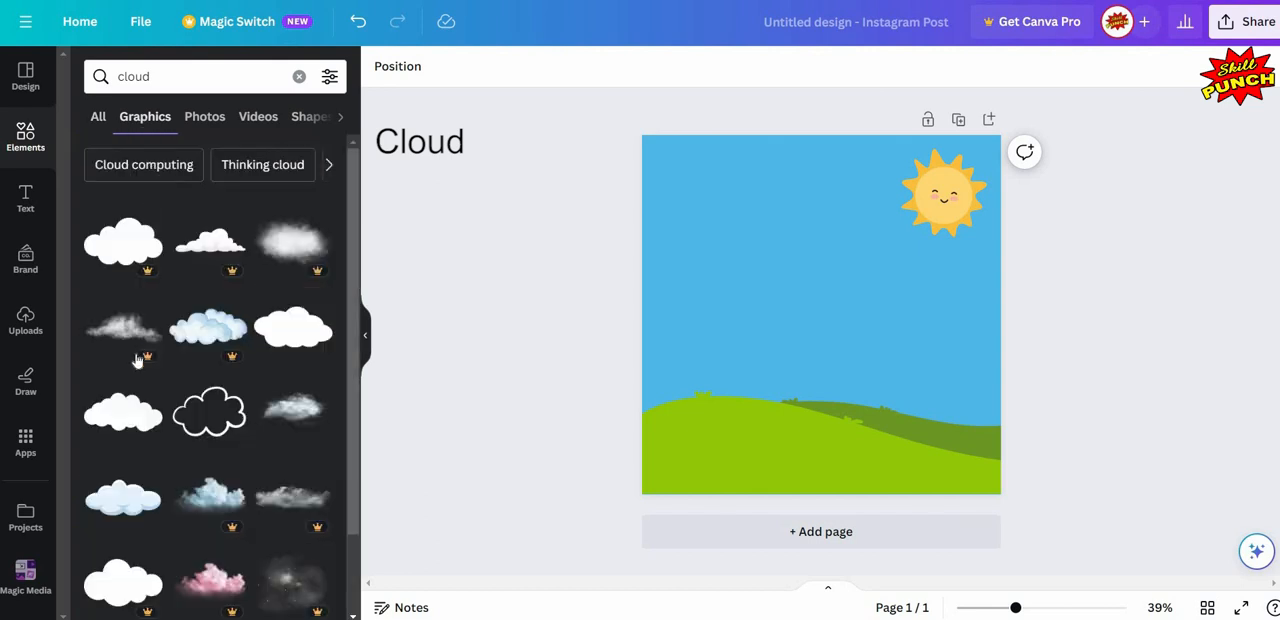
left_click(283, 345)
- Shrink the cloud and place it over the sun's lower edge, extending past the page's right edge
left_click(366, 335)
left_click(531, 304)
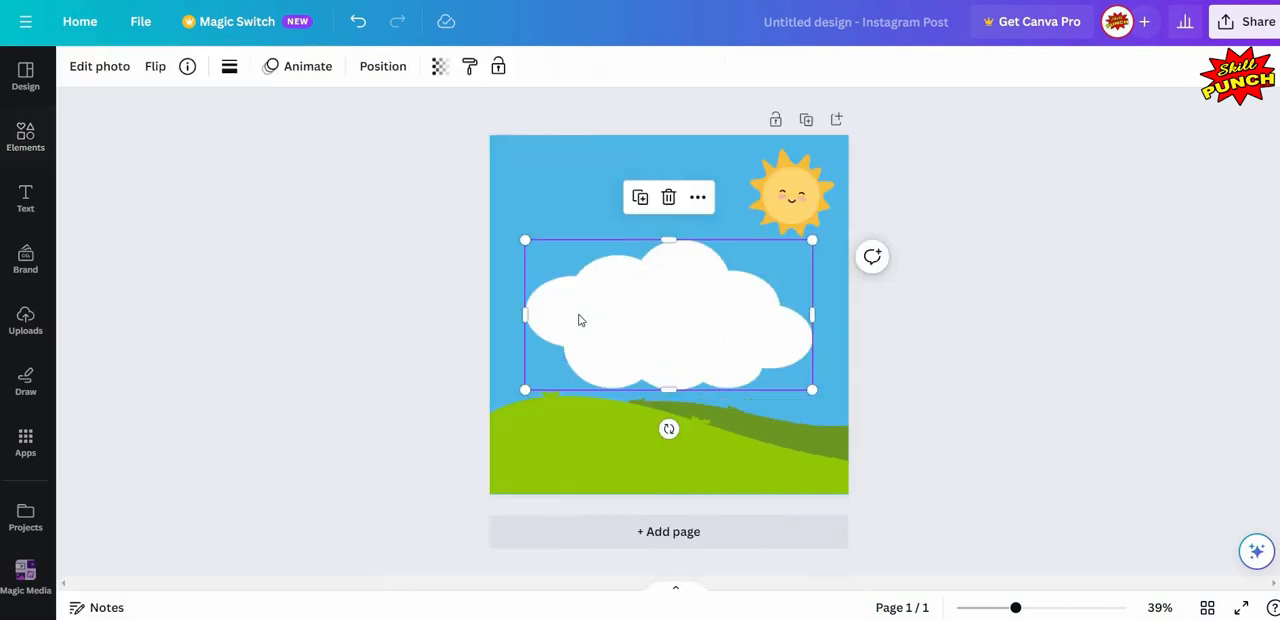
left_click_drag(527, 389, 686, 305)
left_click_drag(796, 238, 825, 231)
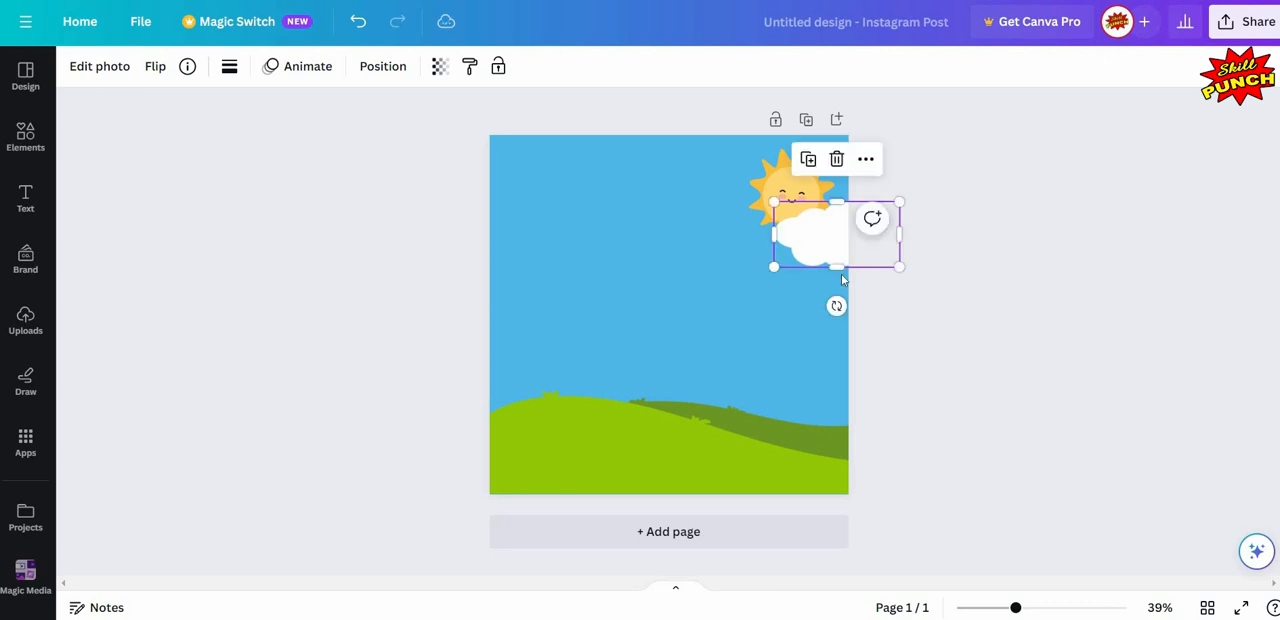
key("Escape")
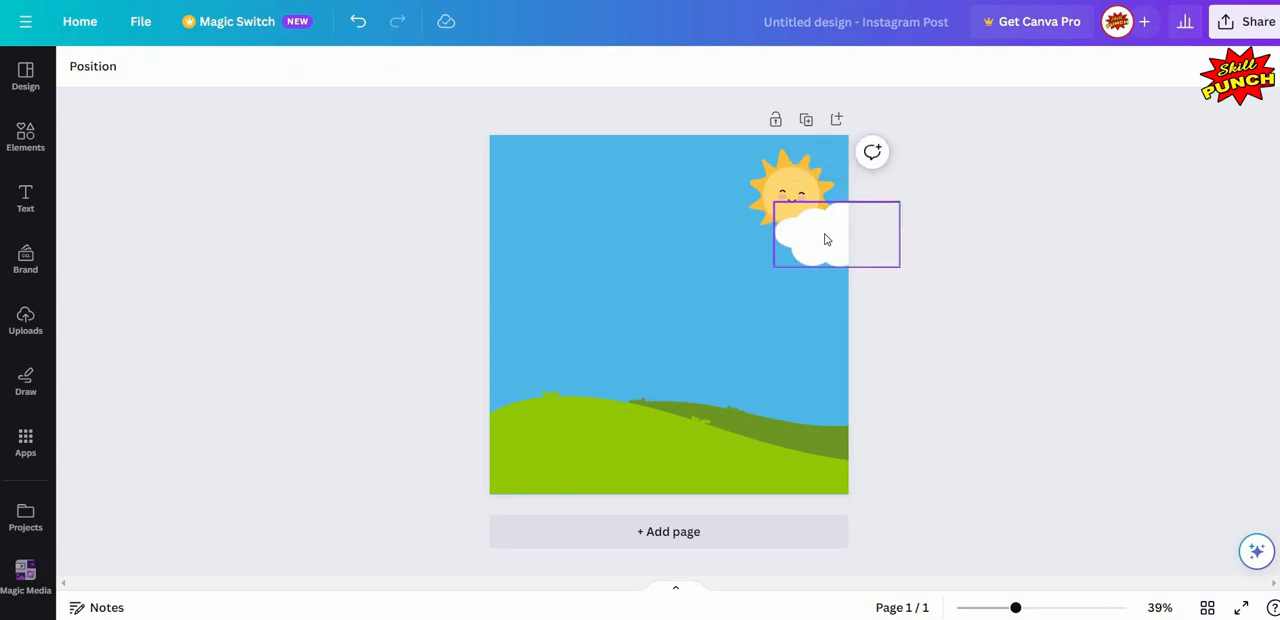
- Duplicate the cloud and move the copy to the page's left edge, so that only its right part shows
left_click(848, 190)
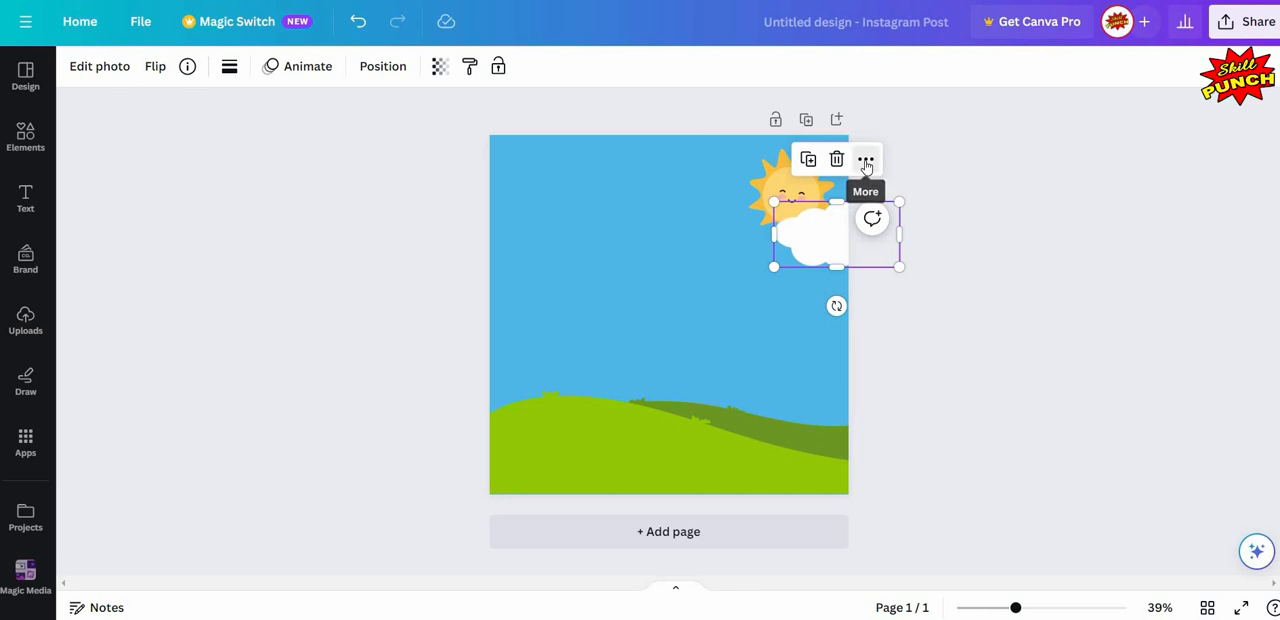
left_click(866, 162)
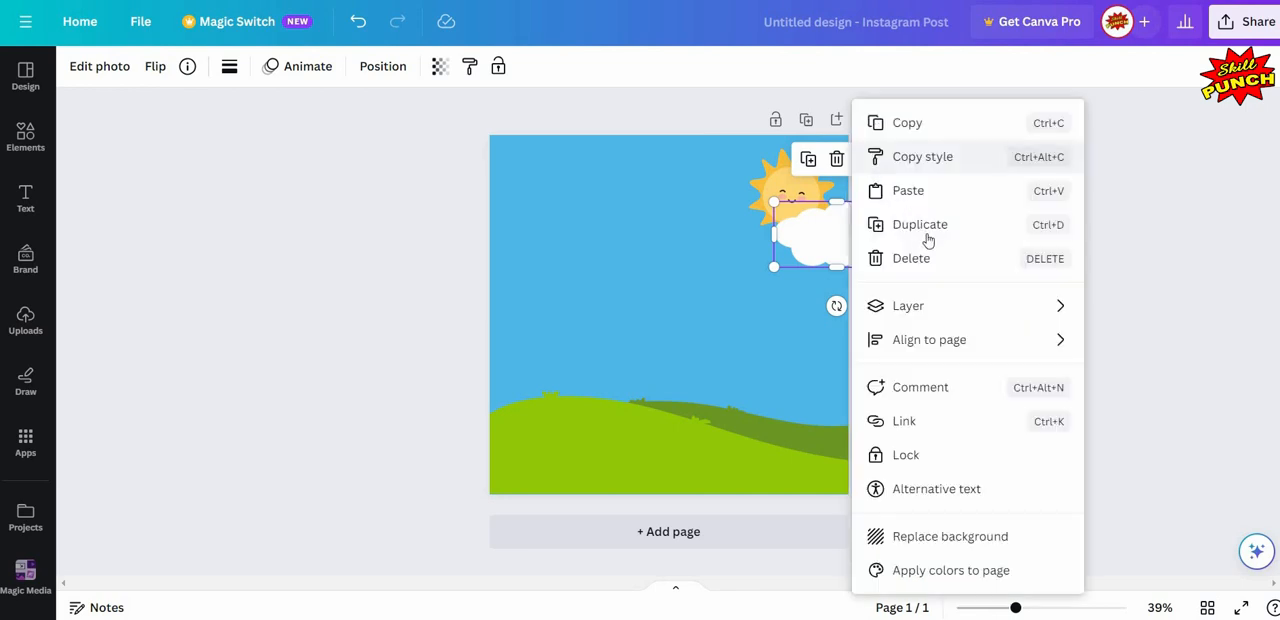
left_click(979, 226)
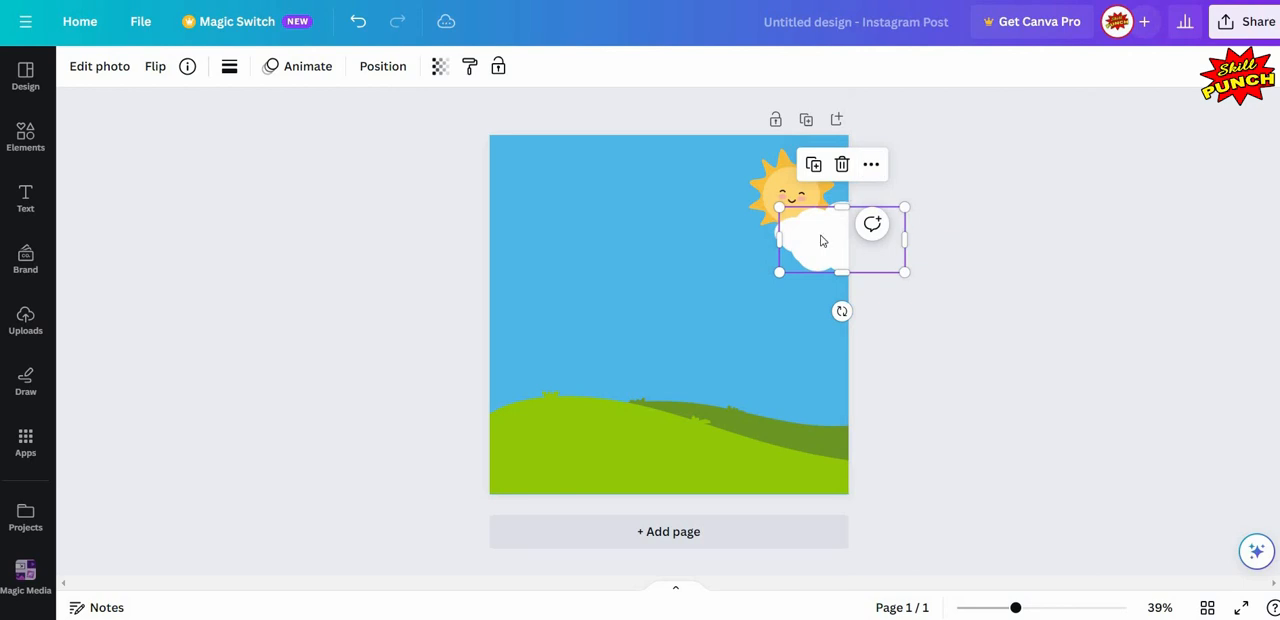
left_click_drag(822, 235, 451, 270)
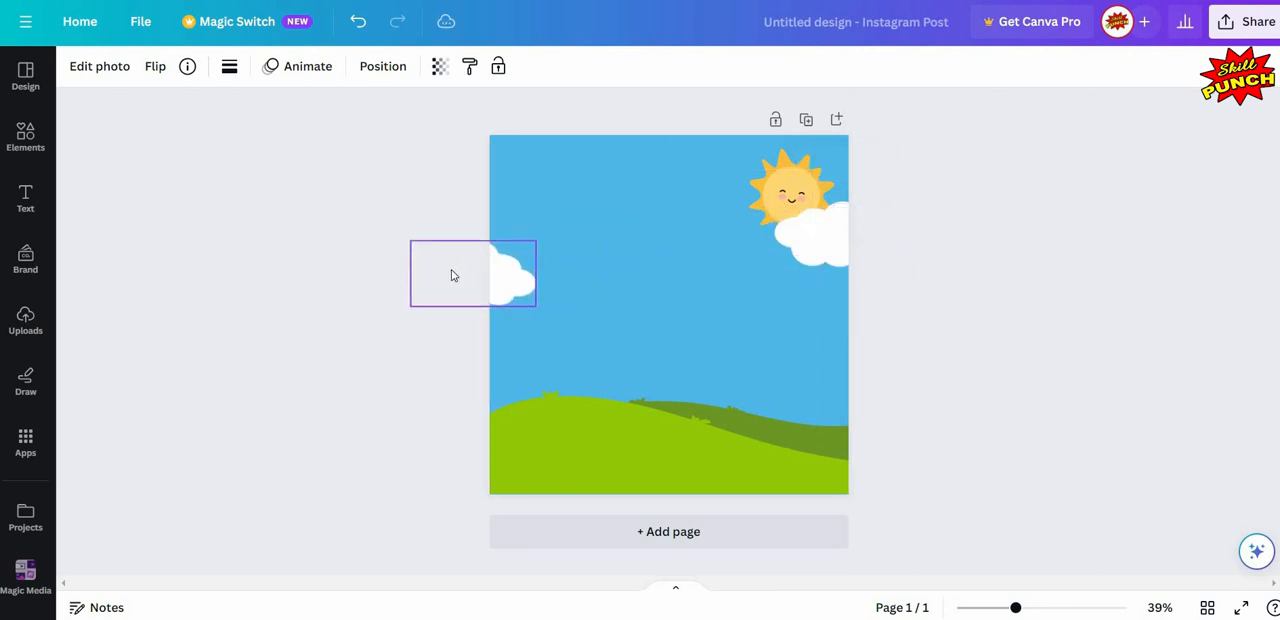
left_click(264, 228)
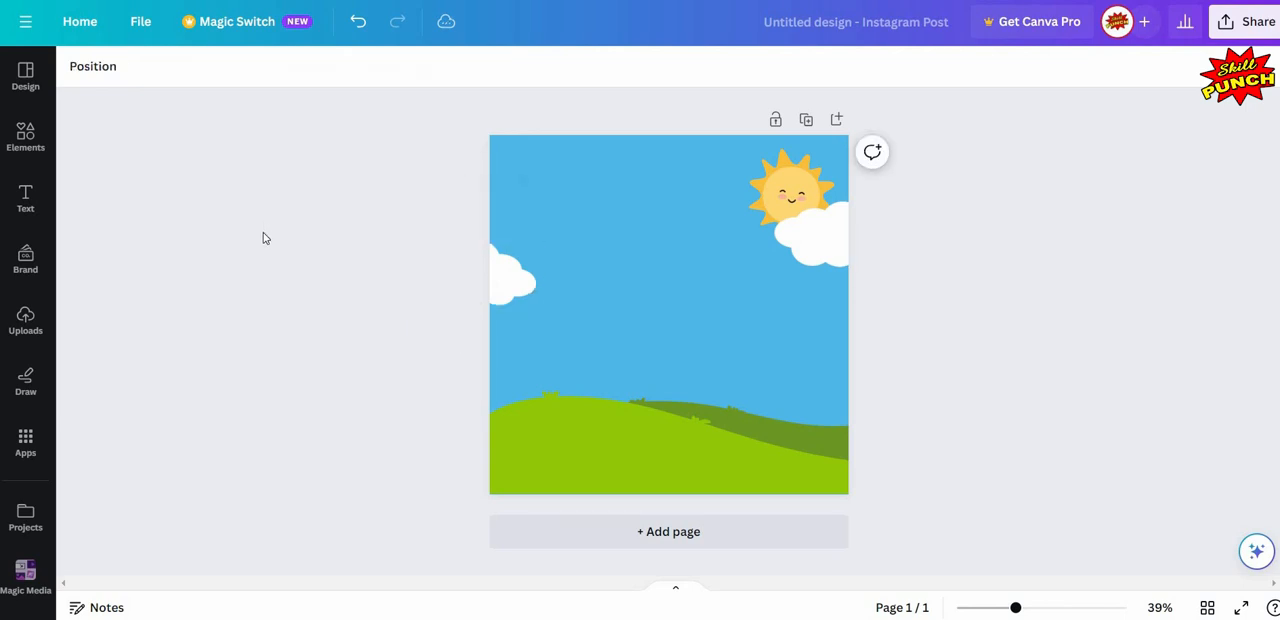
- Search the elements for "tree" graphics and add the free Tree Plant Illustration to the page
left_click(20, 142)
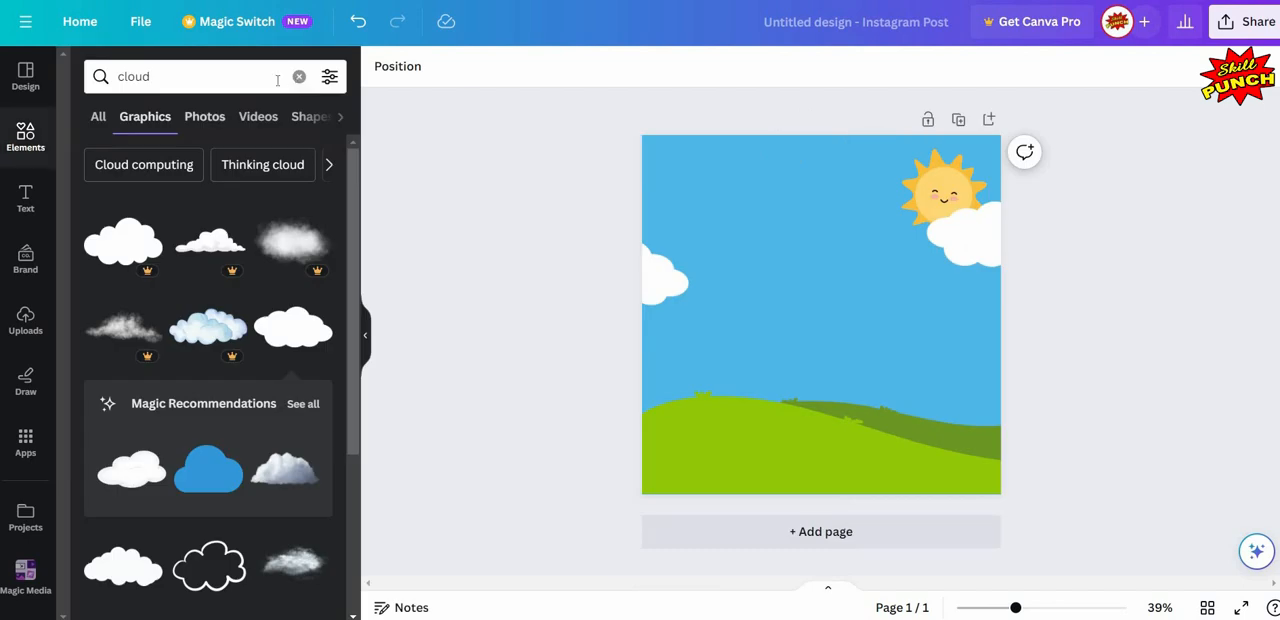
left_click(298, 76)
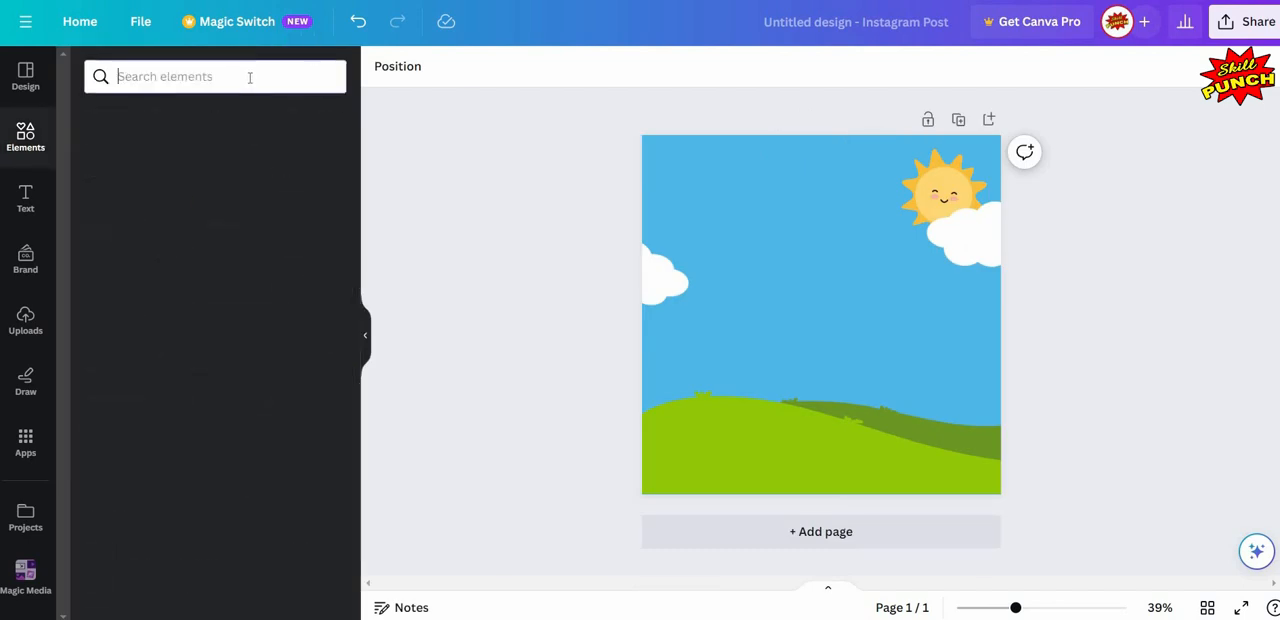
left_click(250, 77)
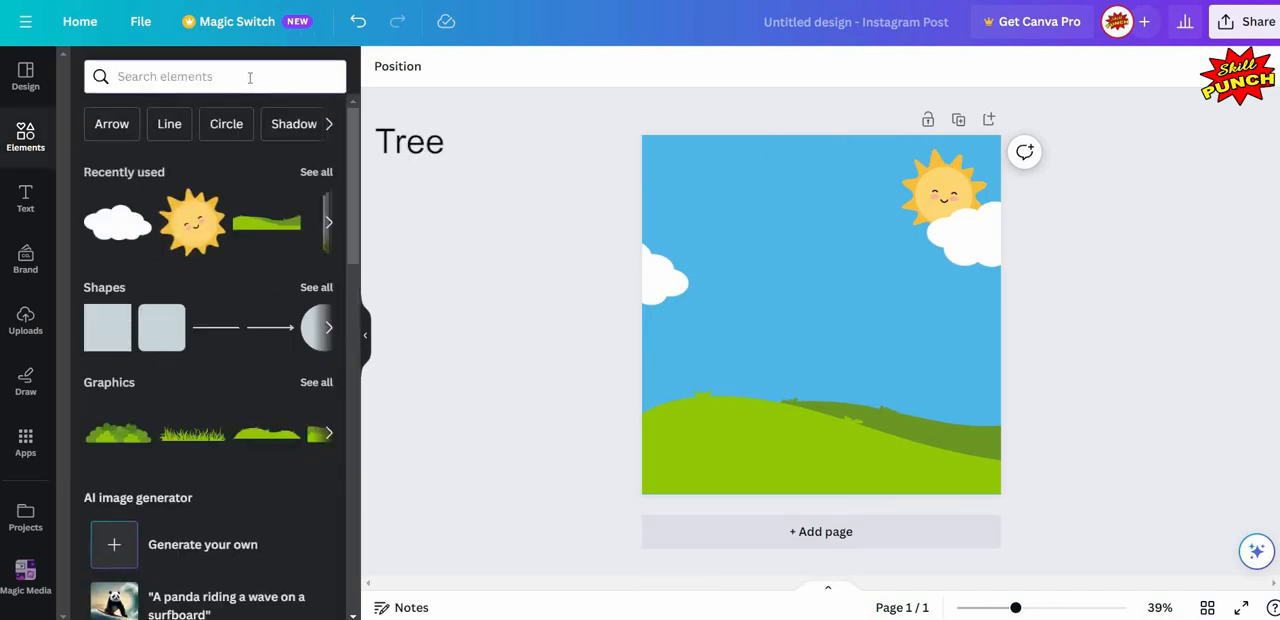
type("tree")
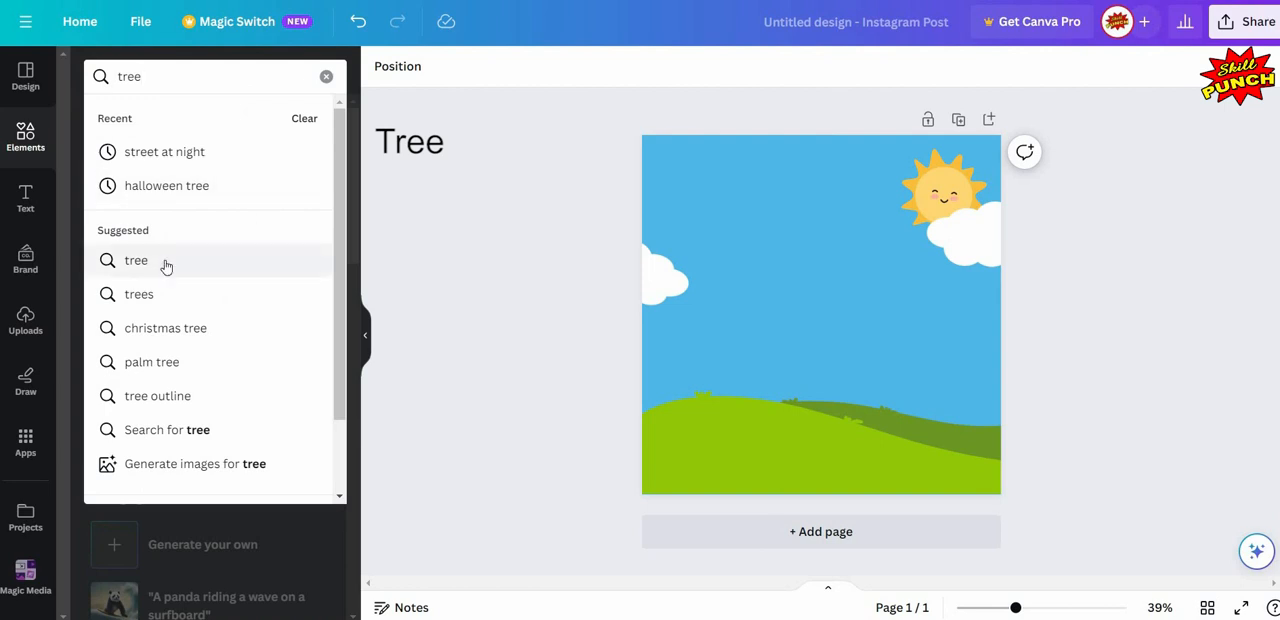
left_click(166, 264)
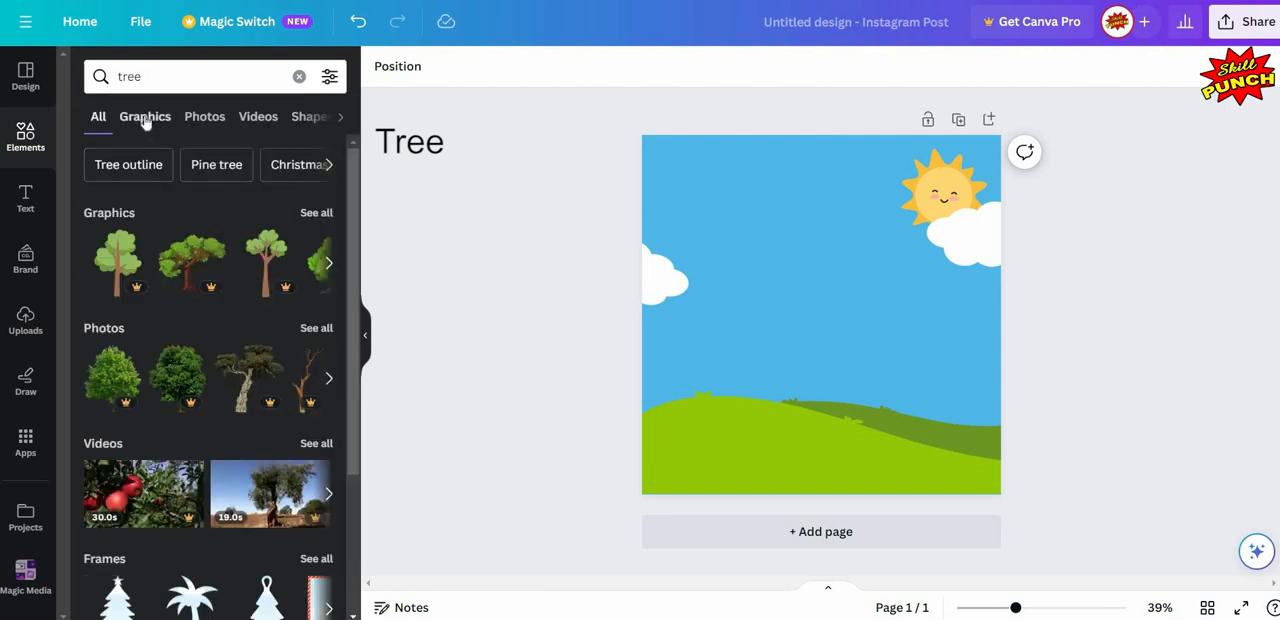
left_click(145, 118)
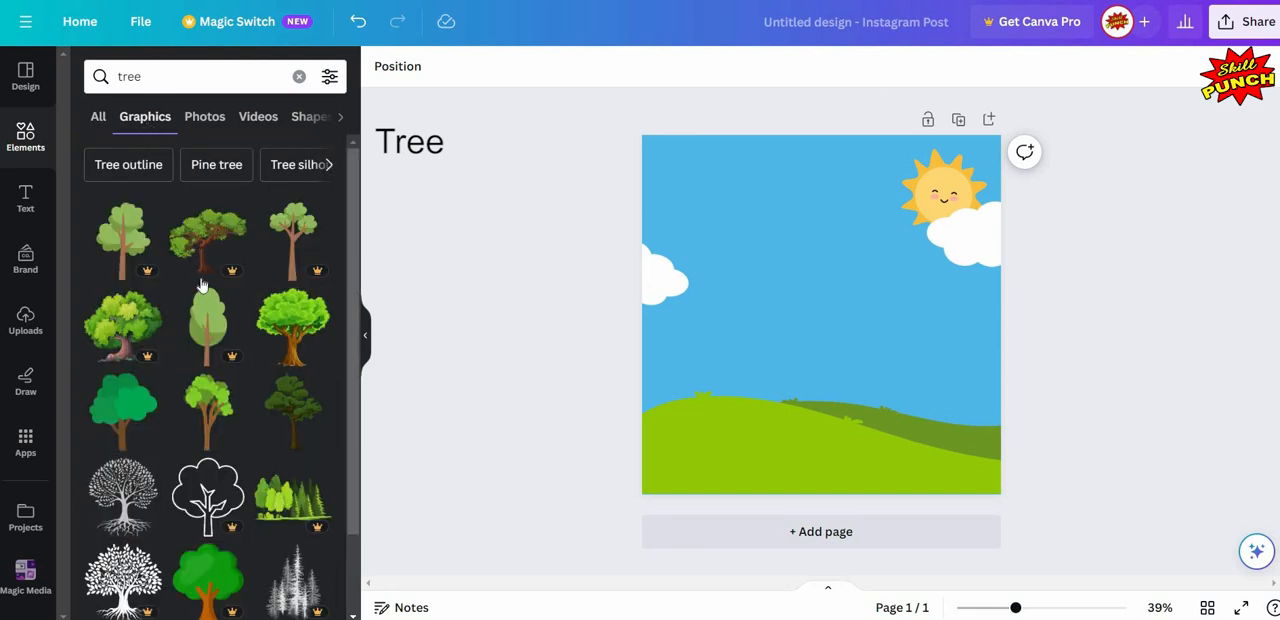
scroll(200, 285, "down", 1)
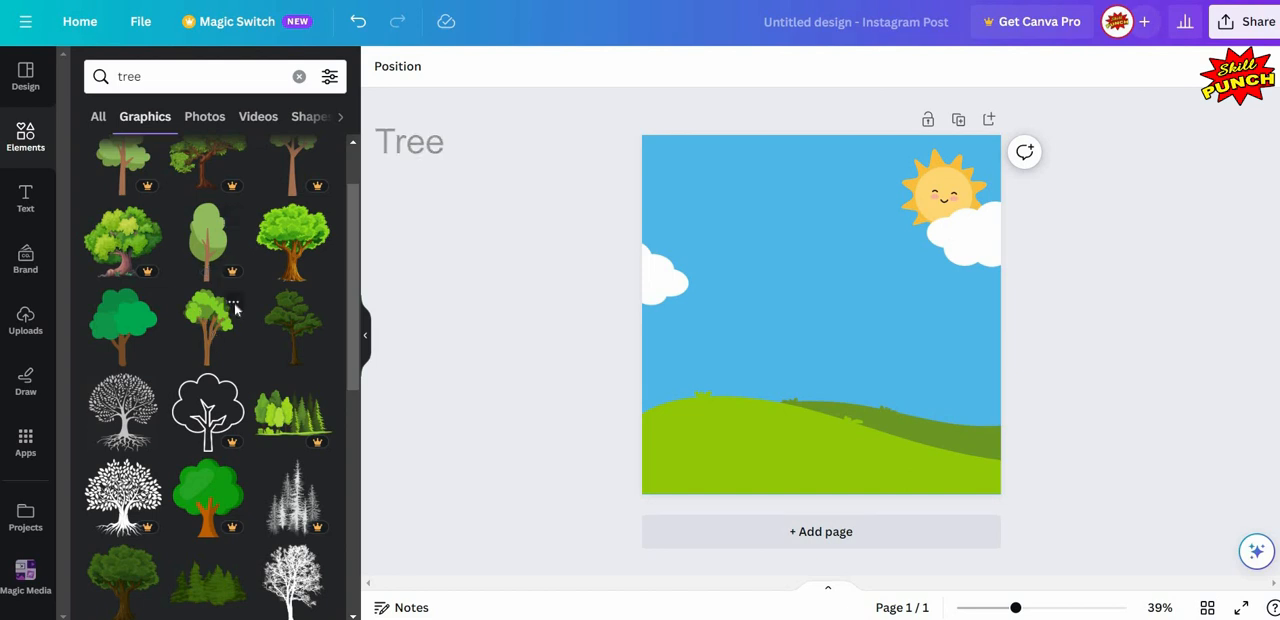
left_click(233, 301)
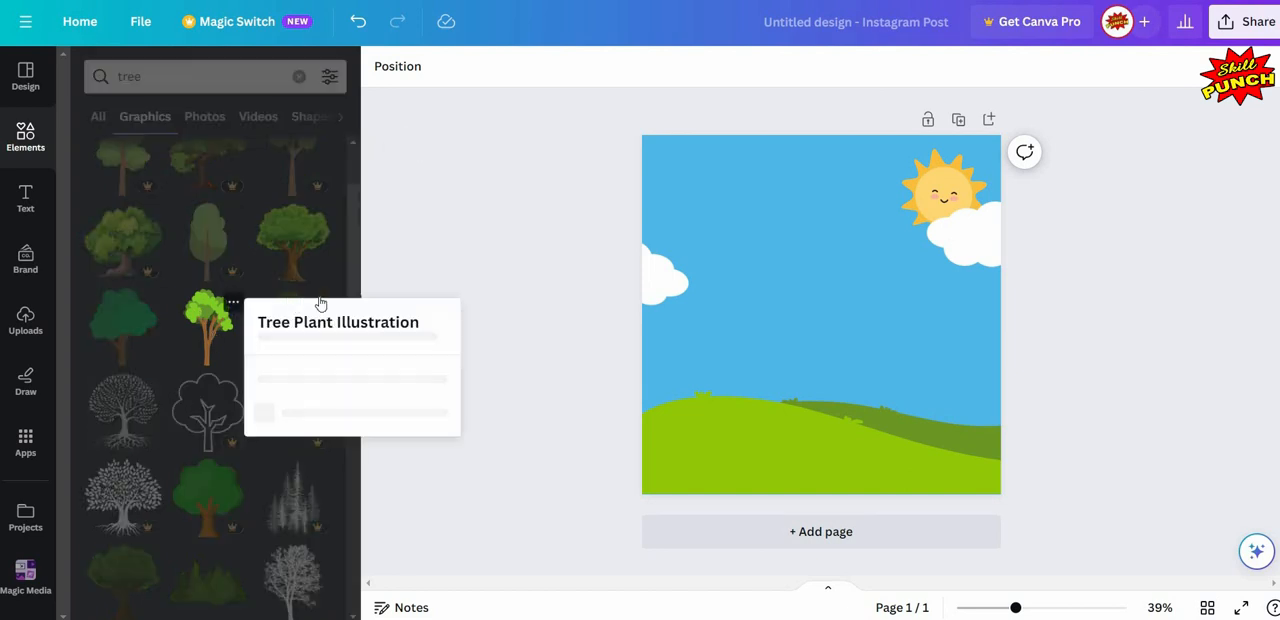
left_click(201, 333)
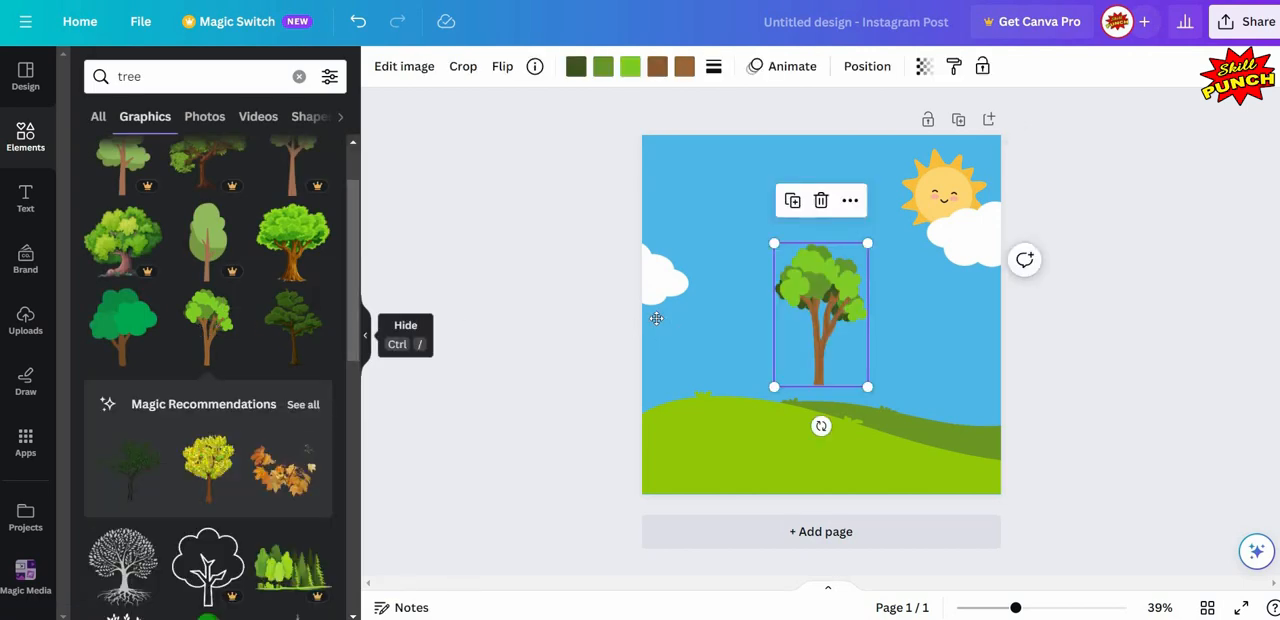
- Stand the tree on the light green hill at the page's left edge and enlarge it slightly
left_click(365, 338)
left_click_drag(664, 313, 531, 343)
left_click_drag(565, 285, 578, 231)
left_click_drag(571, 236, 570, 248)
left_click_drag(348, 271, 303, 268)
left_click(306, 268)
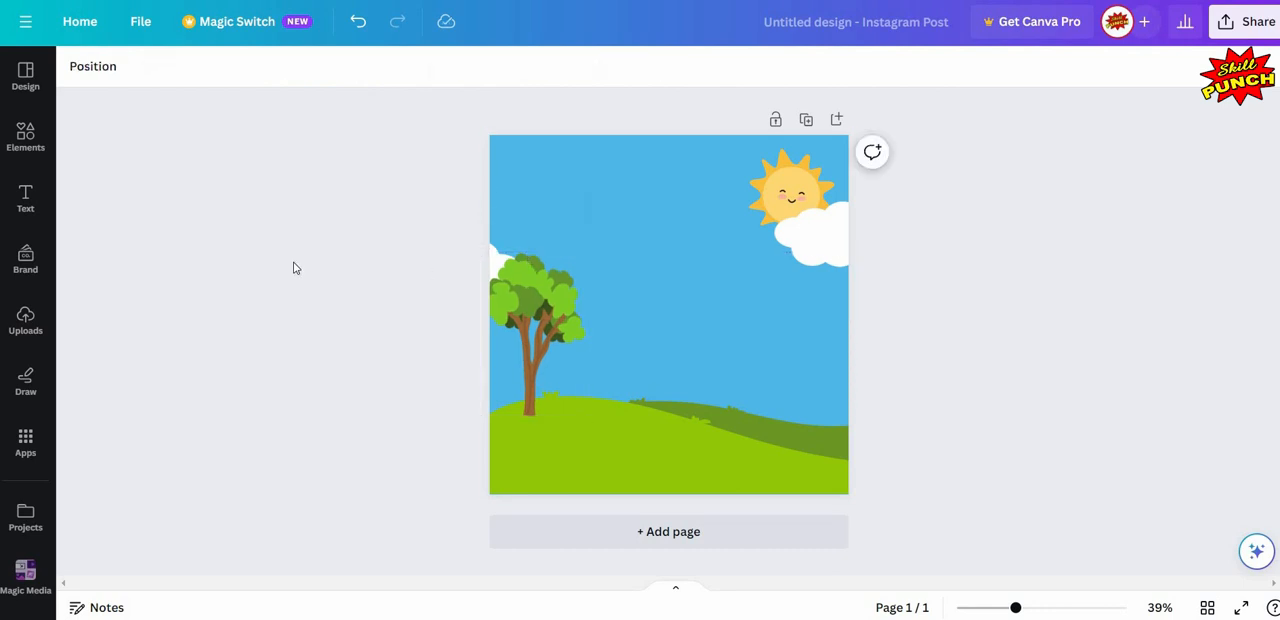
- Raise the left cloud until it sits just above the treetop, still cut off by the page's left edge
left_click(465, 274)
left_click_drag(465, 236, 471, 189)
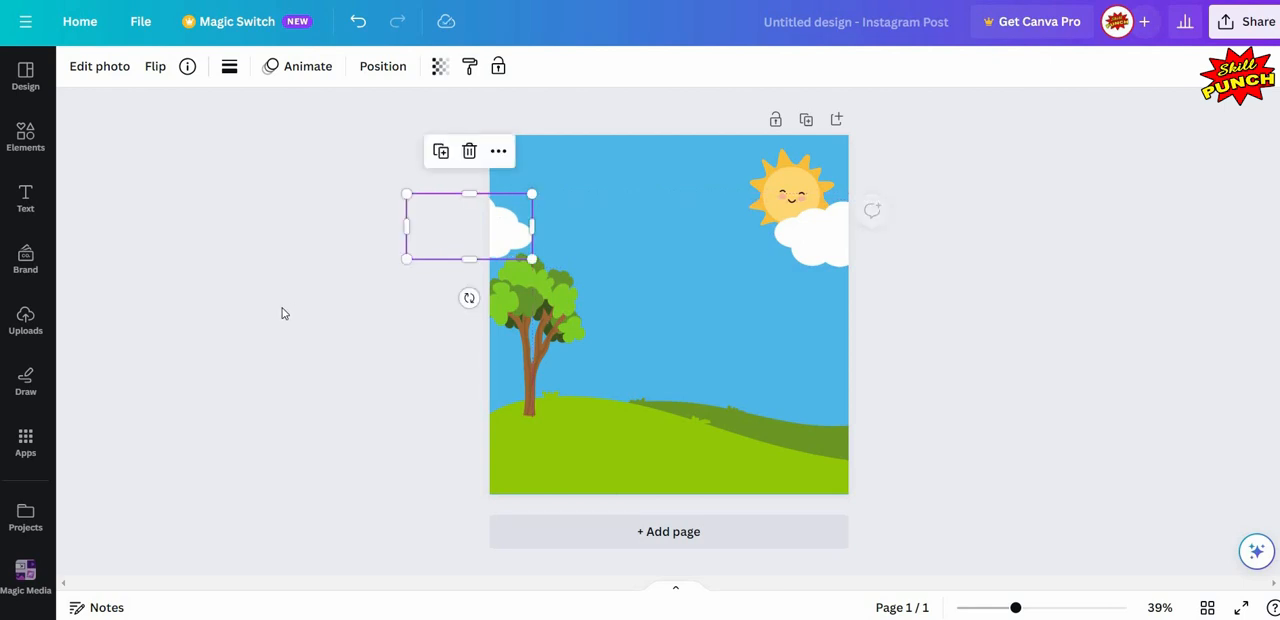
left_click(282, 313)
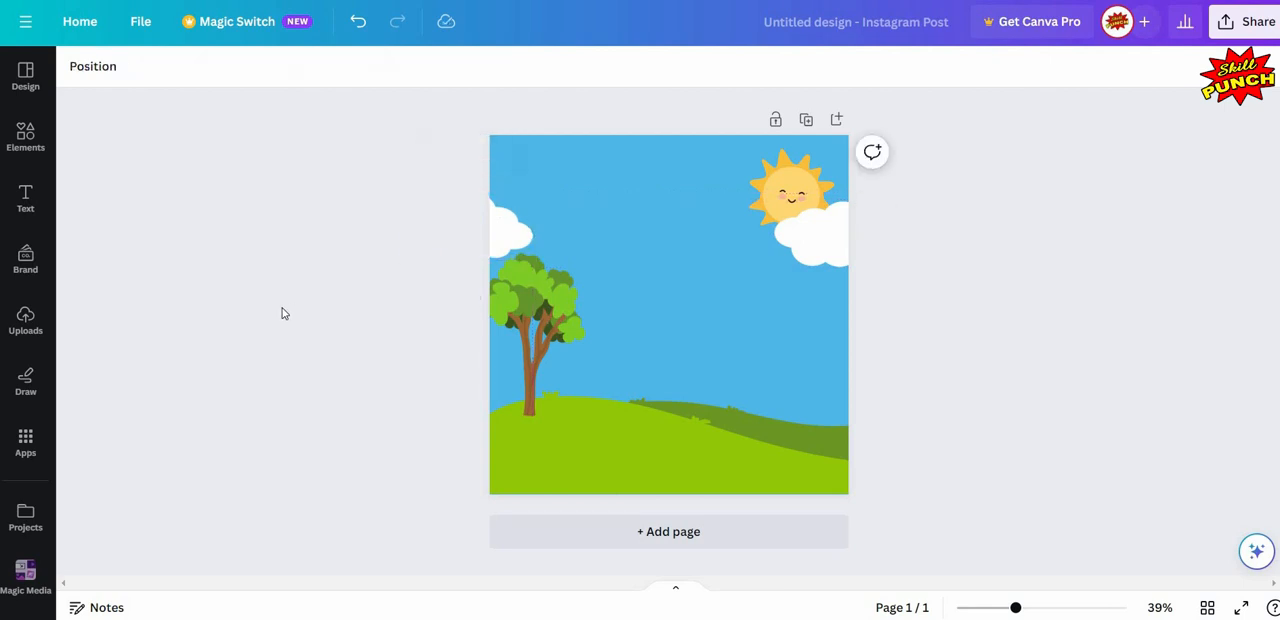
- Search the elements for "ring around a rosie game" and limit the results to graphics
left_click(25, 142)
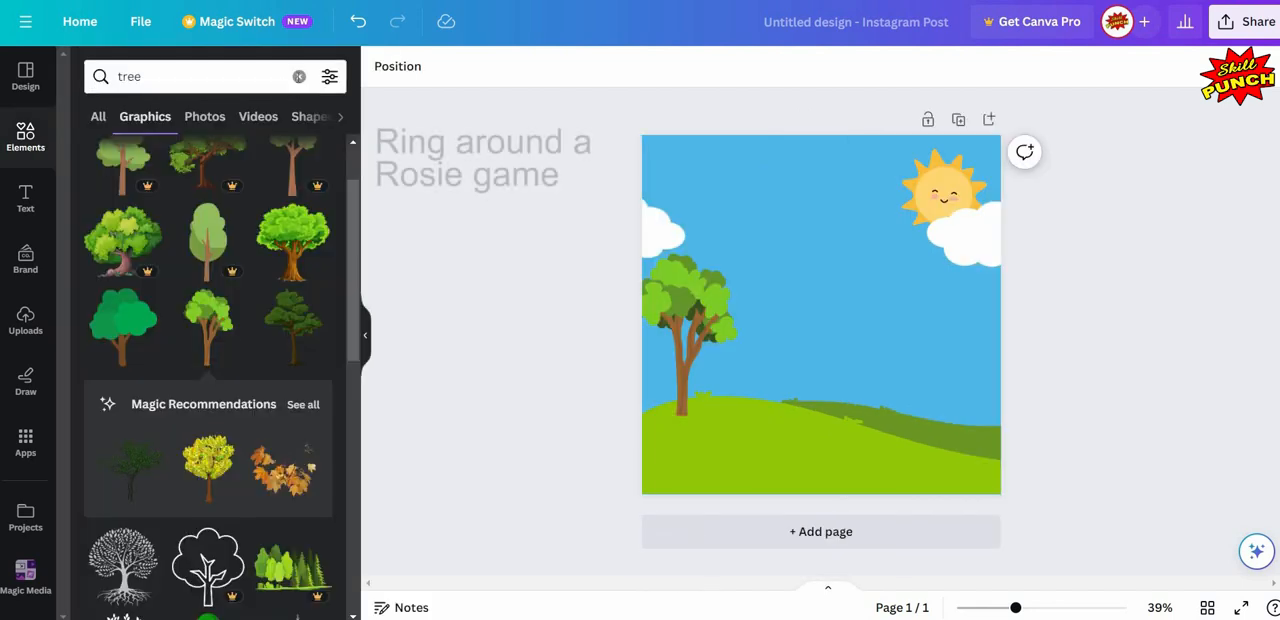
left_click(298, 78)
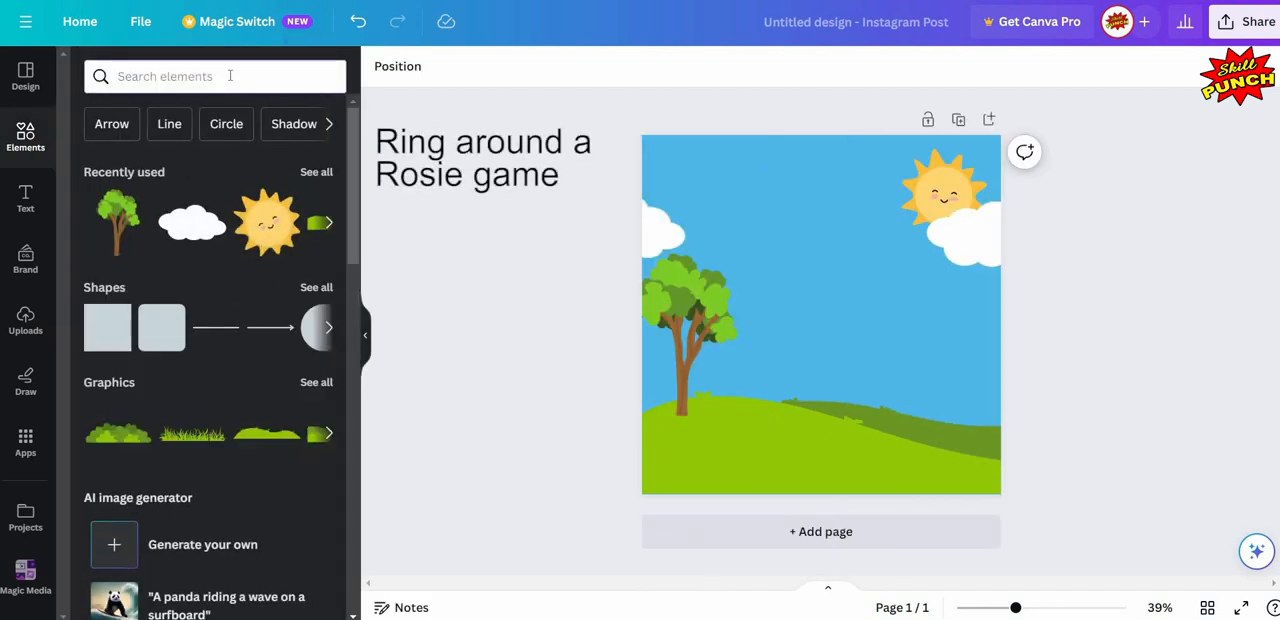
left_click(230, 76)
type("ring")
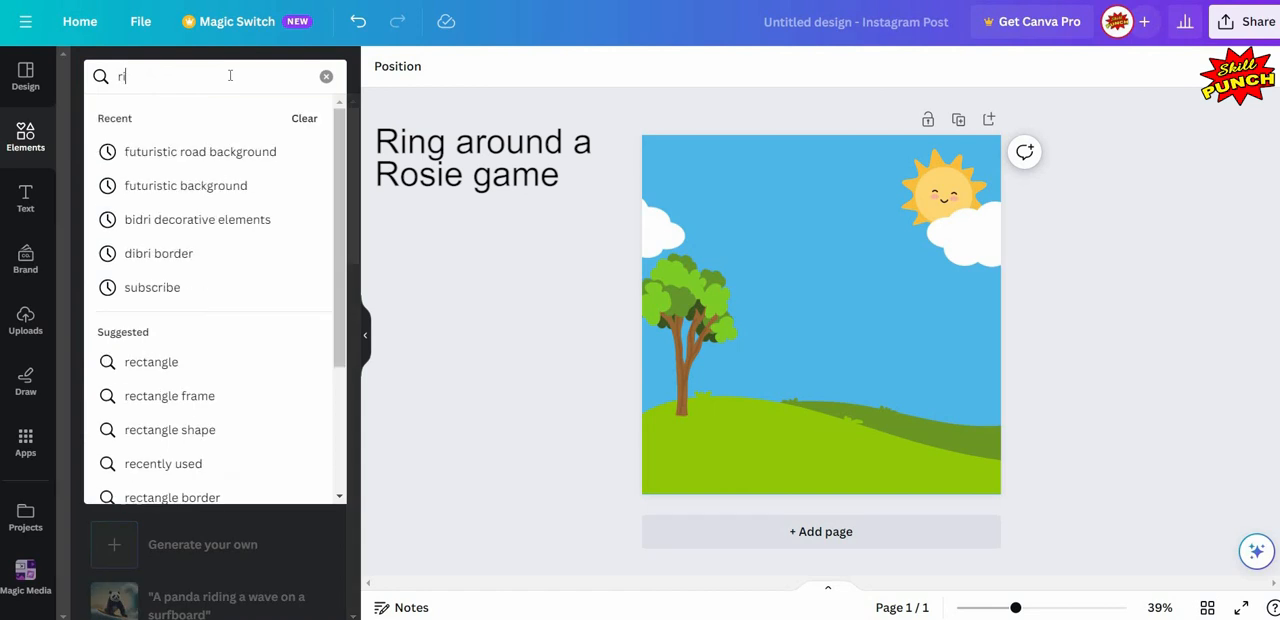
type(" around")
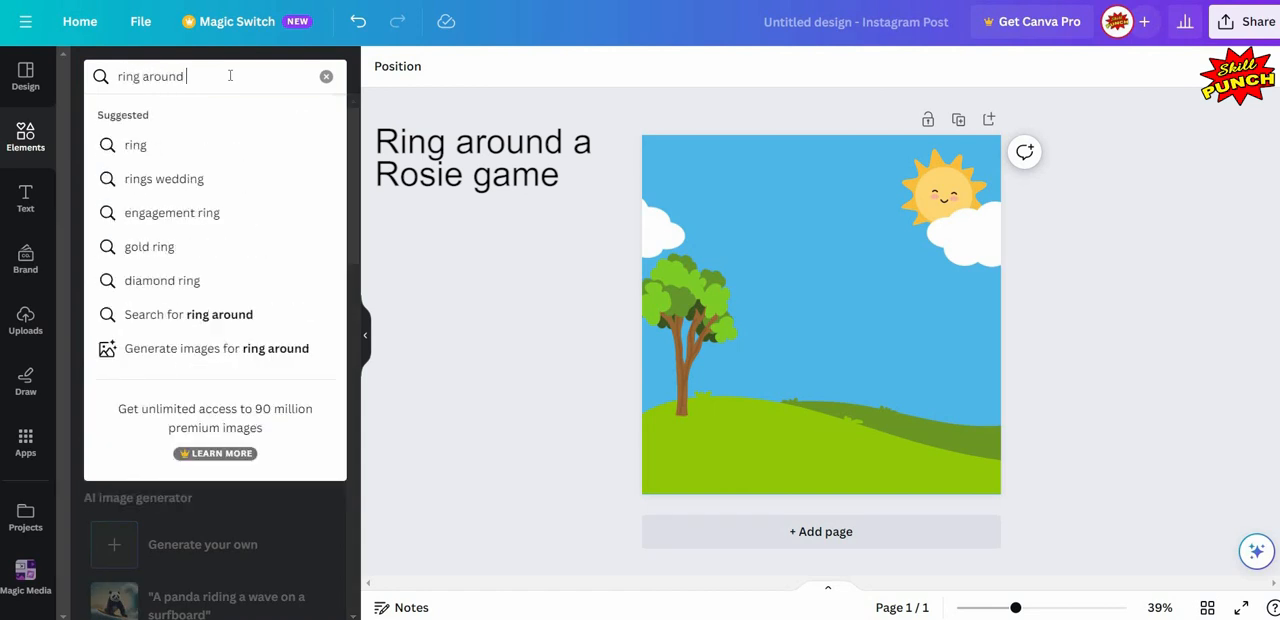
type(" a ro")
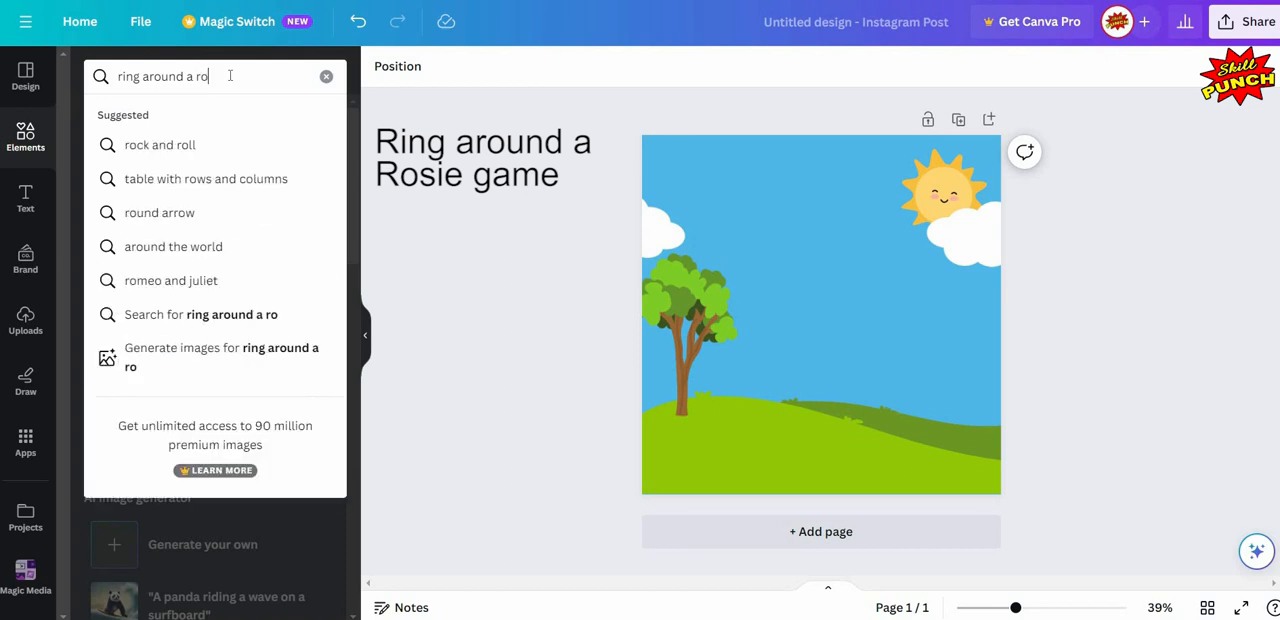
type("sie game")
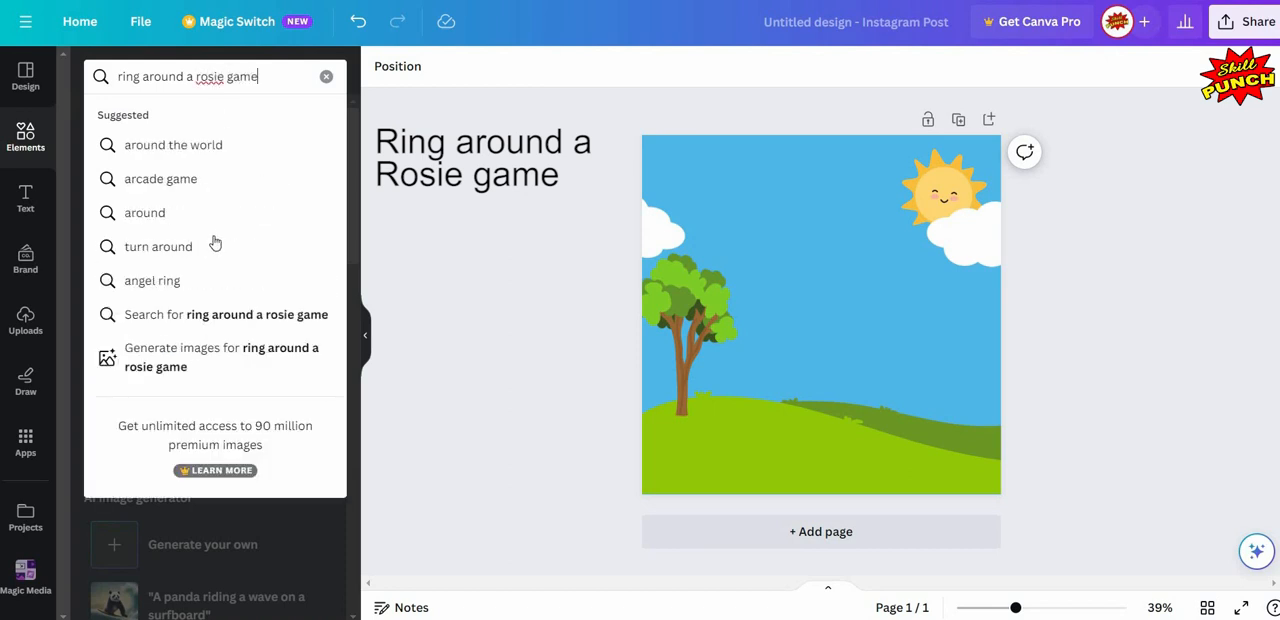
left_click(258, 316)
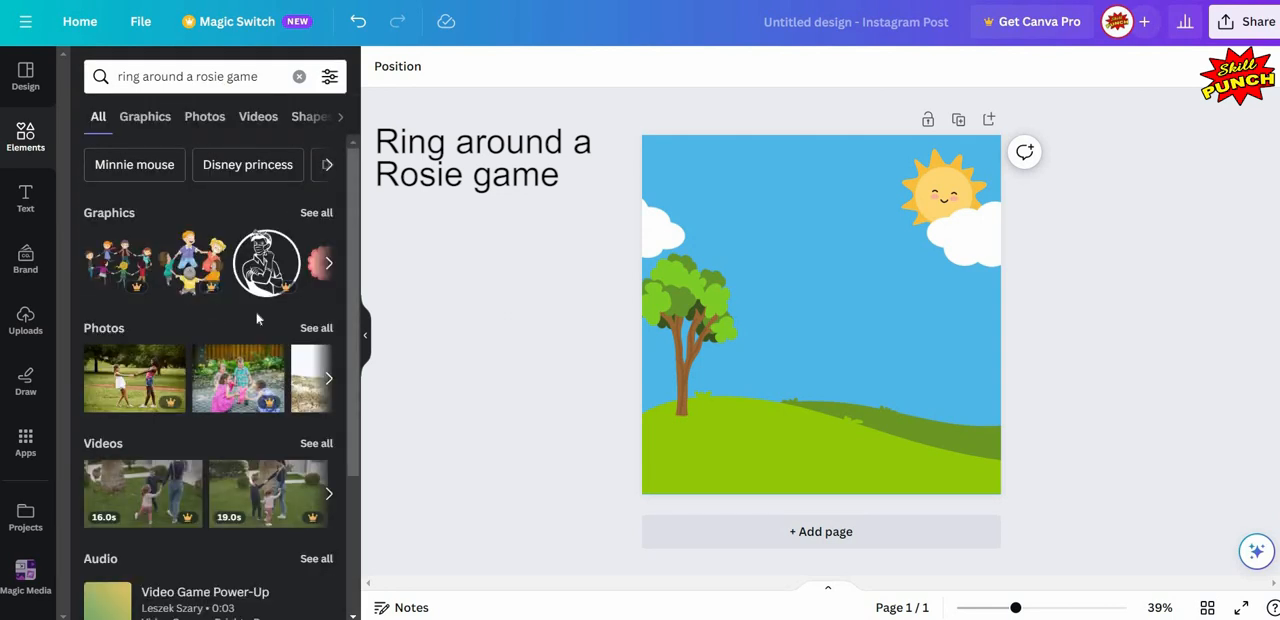
left_click(145, 117)
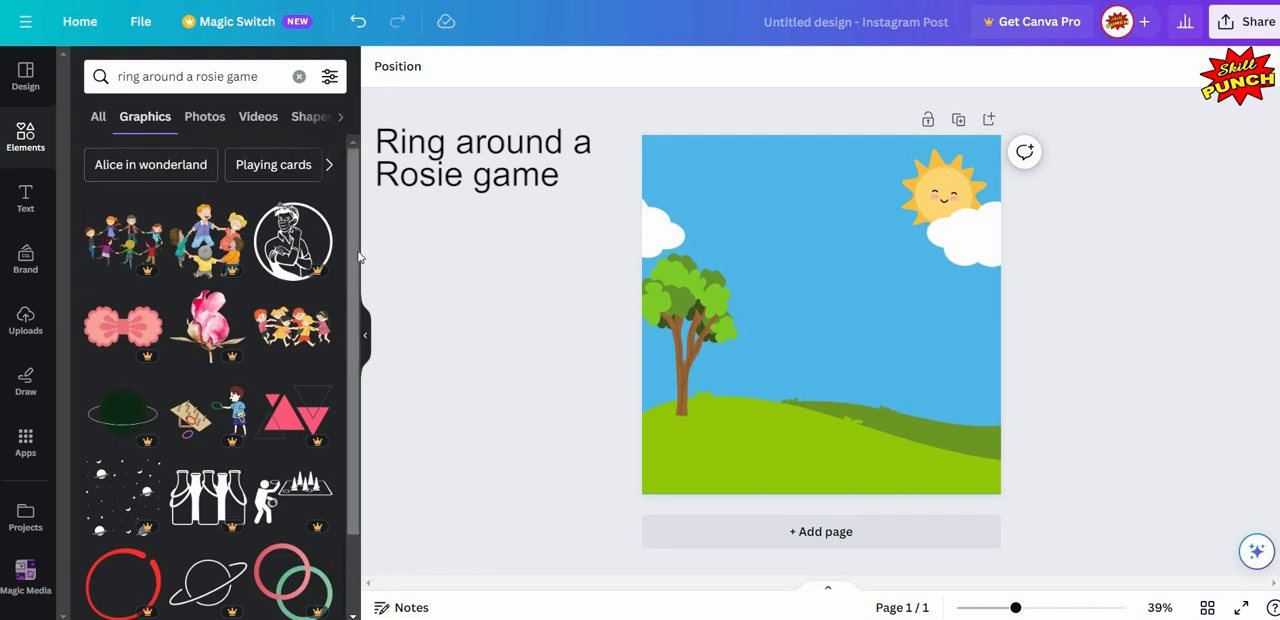
- Add the free Ring Around a Rosie Game Illustration of children holding hands to the page
scroll(340, 250, "down", 2)
scroll(319, 239, "up", 1)
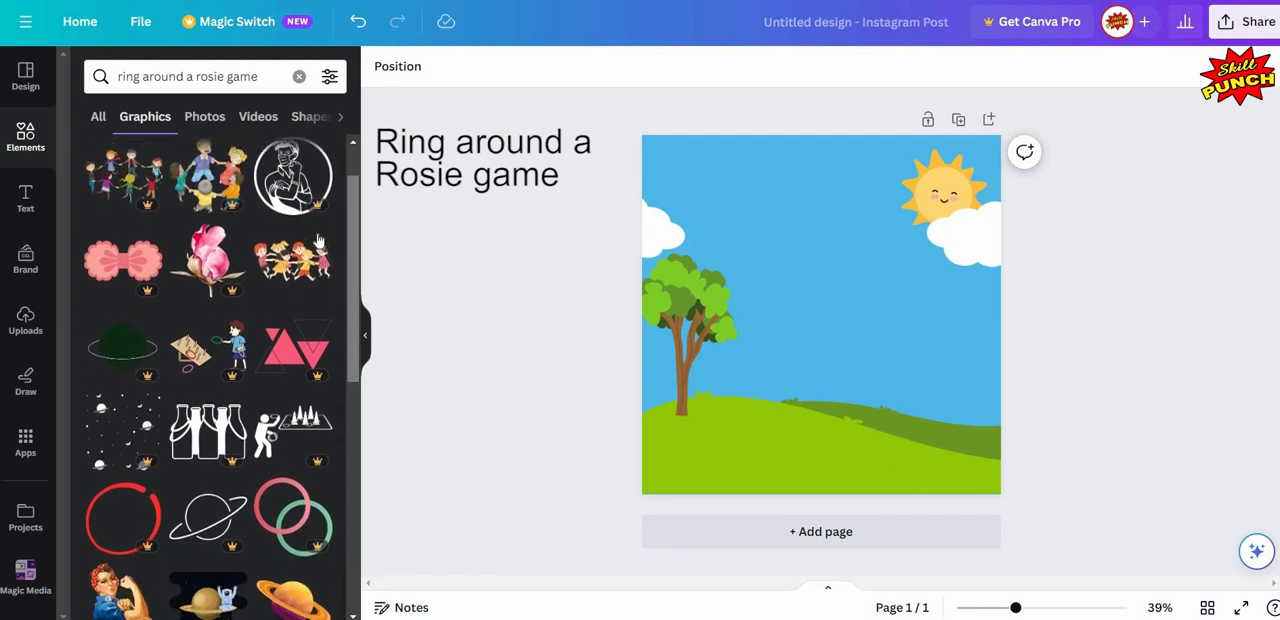
left_click(318, 237)
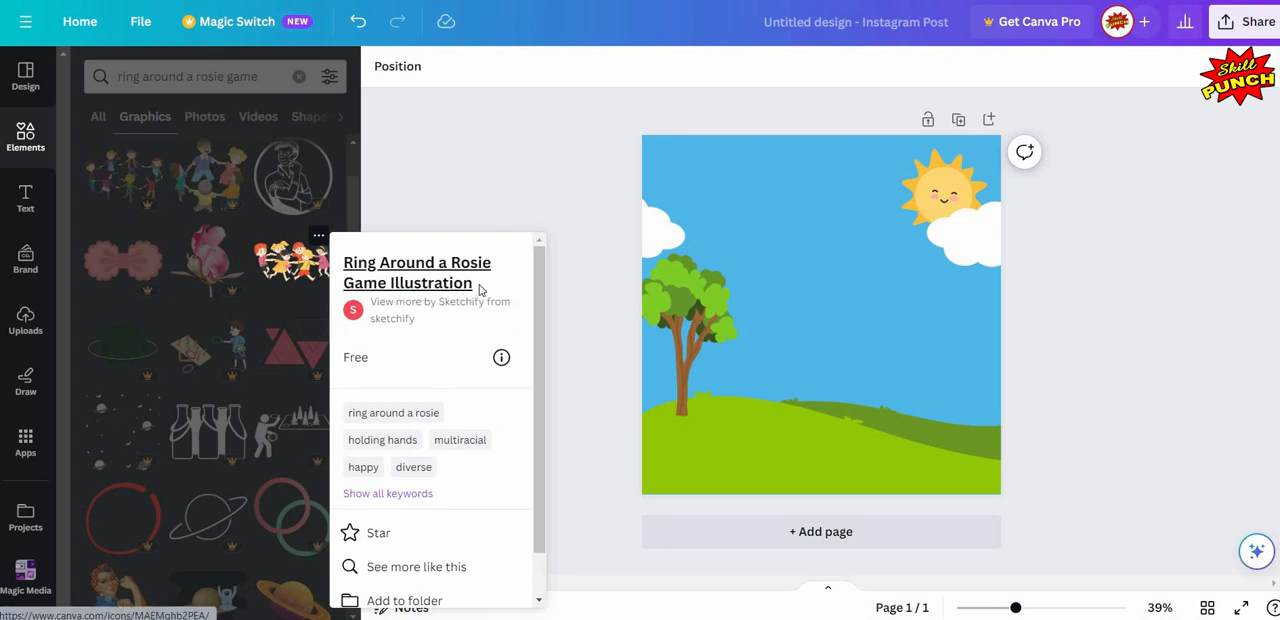
left_click(297, 265)
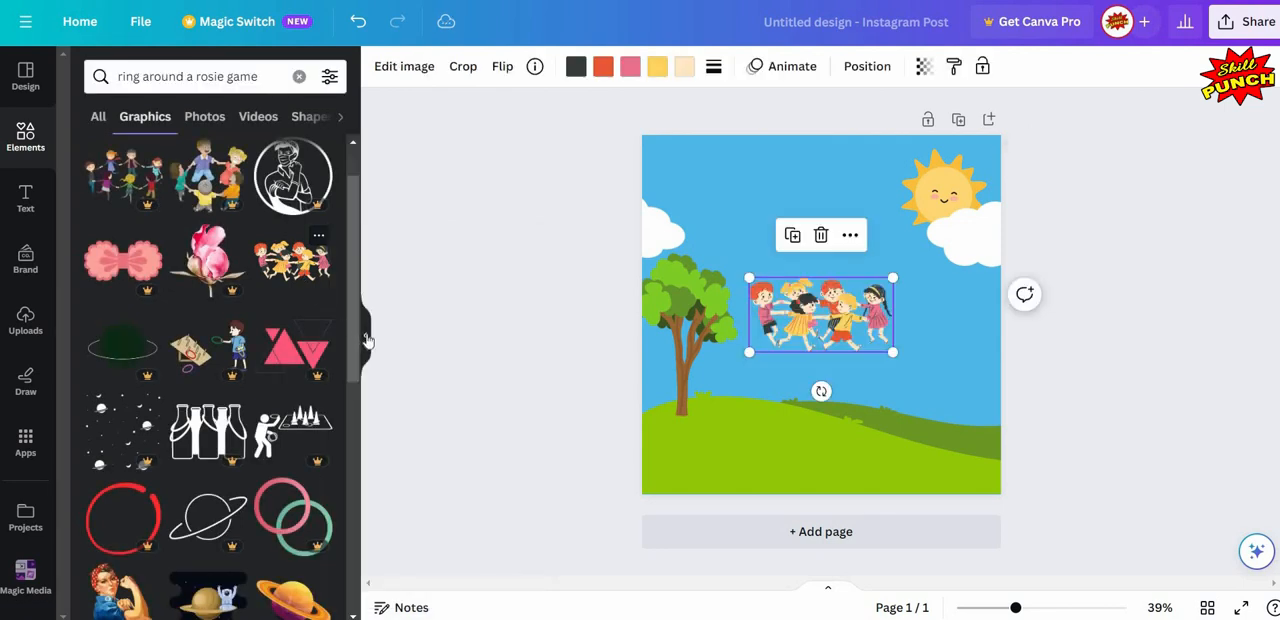
- Move the children illustration onto the light green hill and enlarge it to span most of the page width near the lower edge
left_click(366, 335)
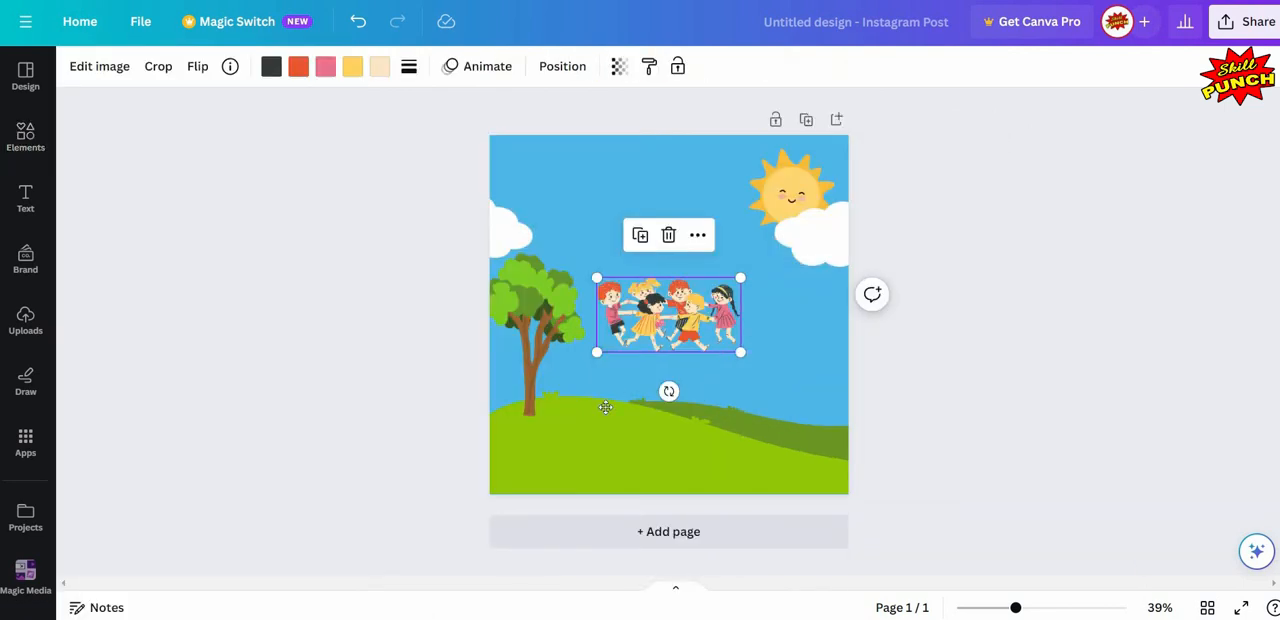
left_click(597, 436)
left_click_drag(600, 437, 607, 448)
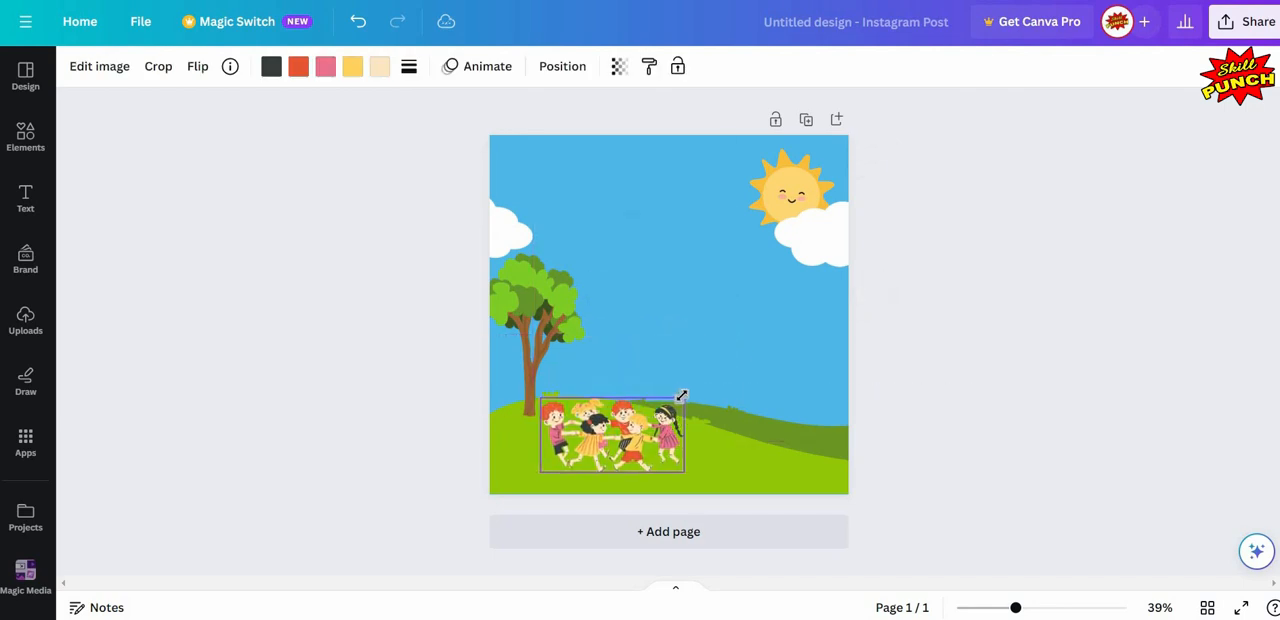
left_click_drag(683, 398, 812, 332)
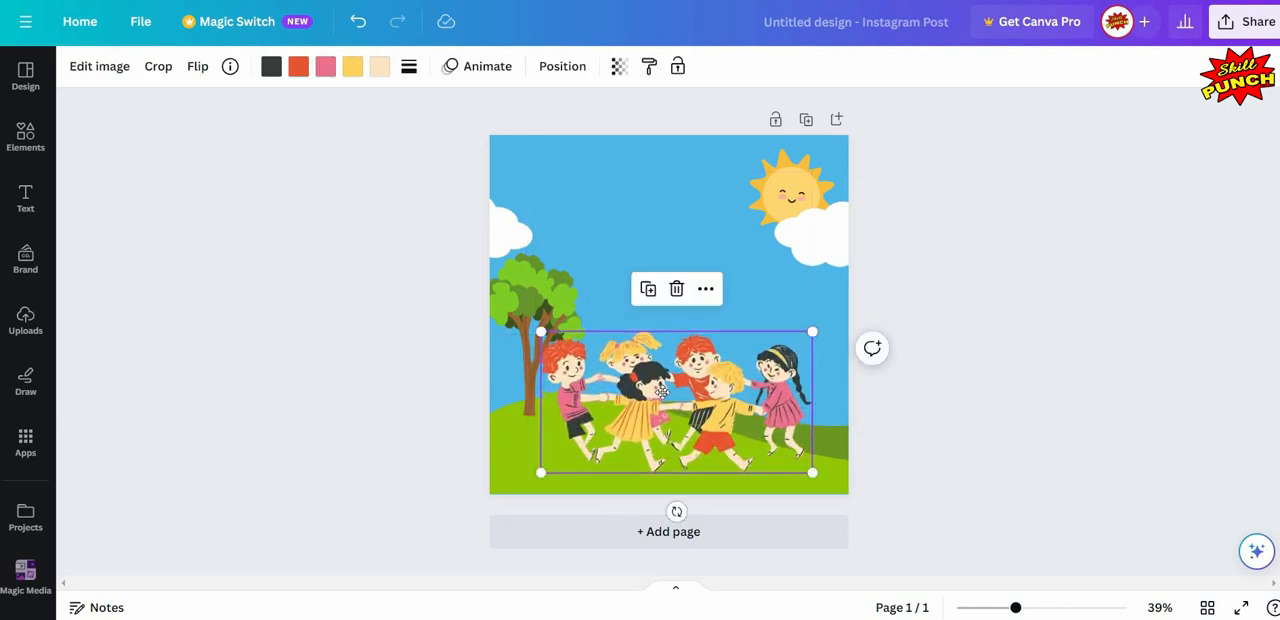
left_click_drag(661, 389, 664, 392)
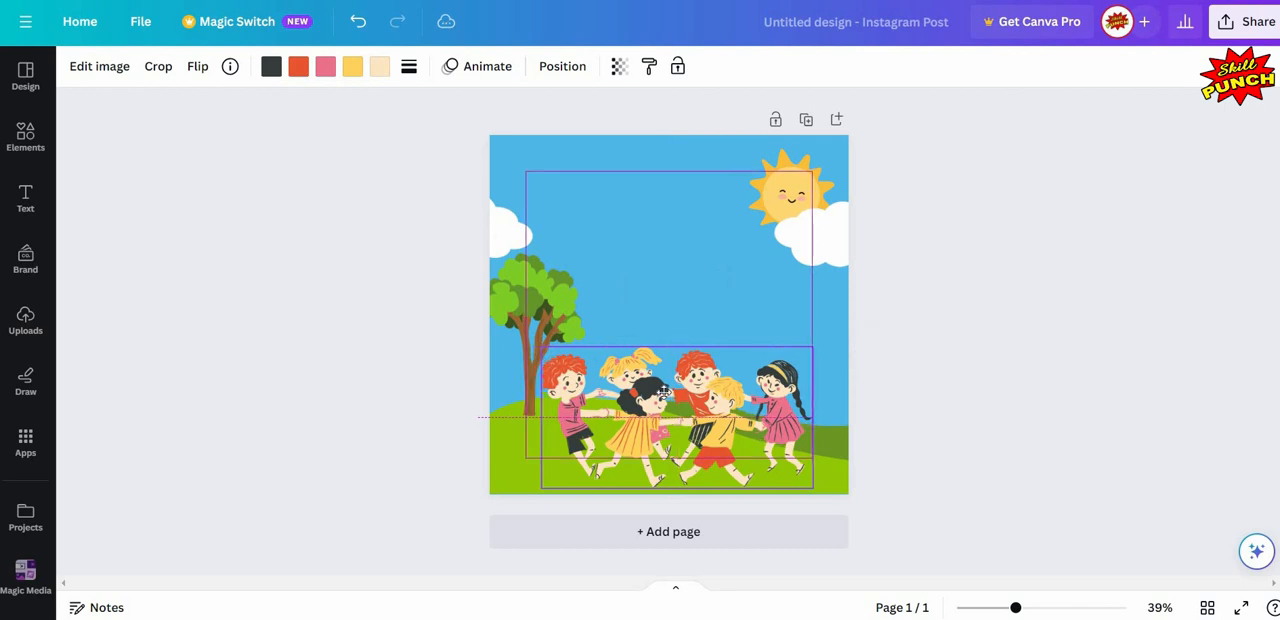
- Enlarge the tree up and outward so its crown overlaps the left cloud, keeping its trunk base on the hill
left_click(505, 264)
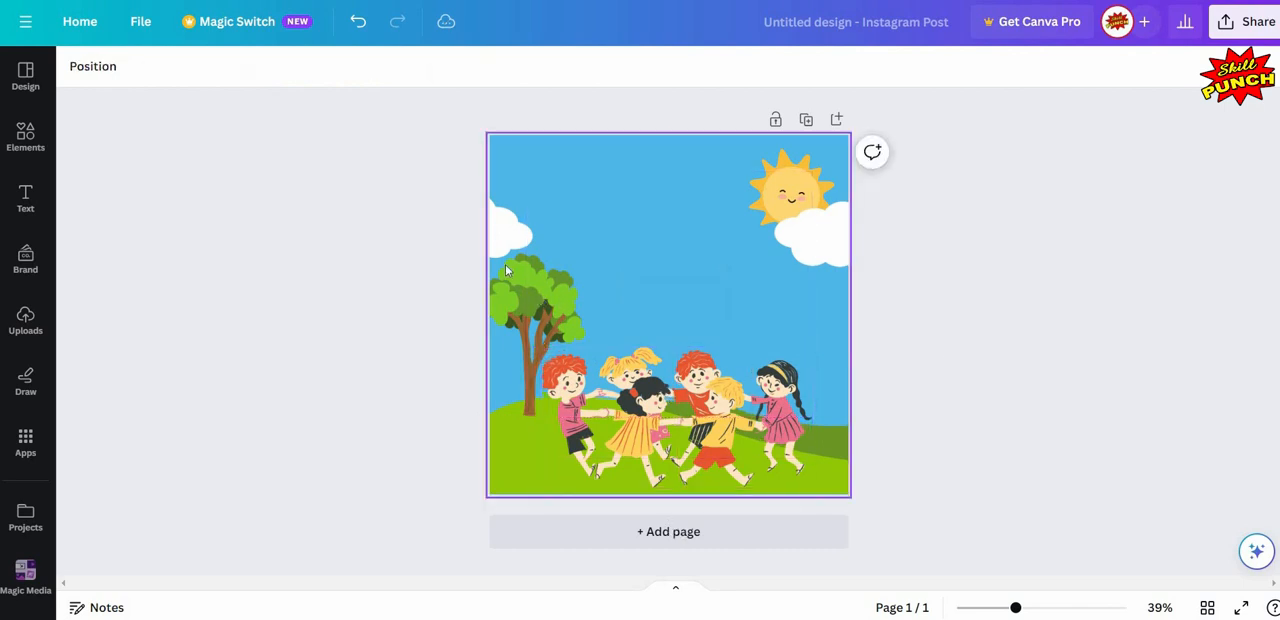
left_click(477, 250)
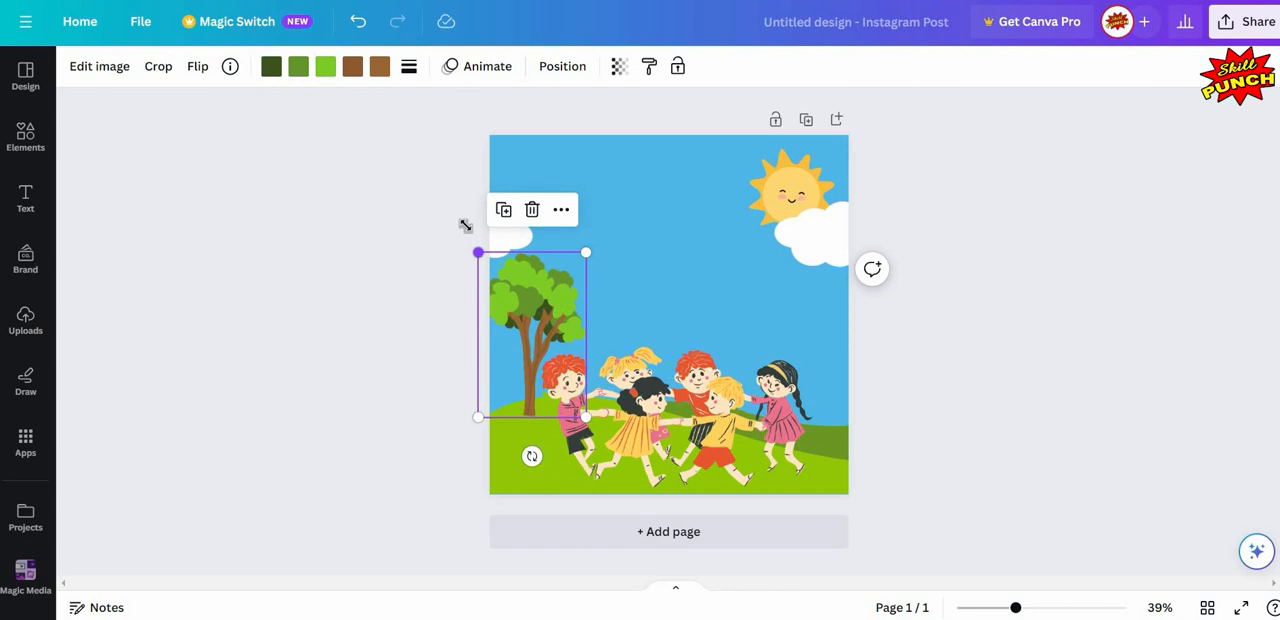
left_click_drag(478, 252, 287, 266)
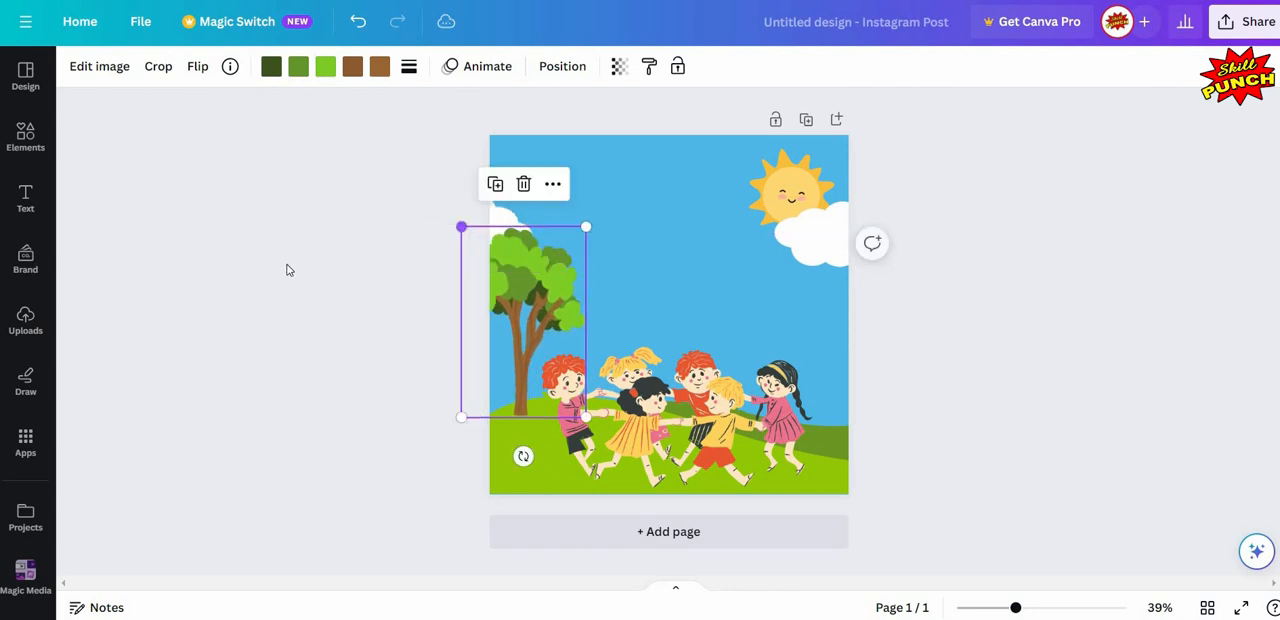
left_click(287, 270)
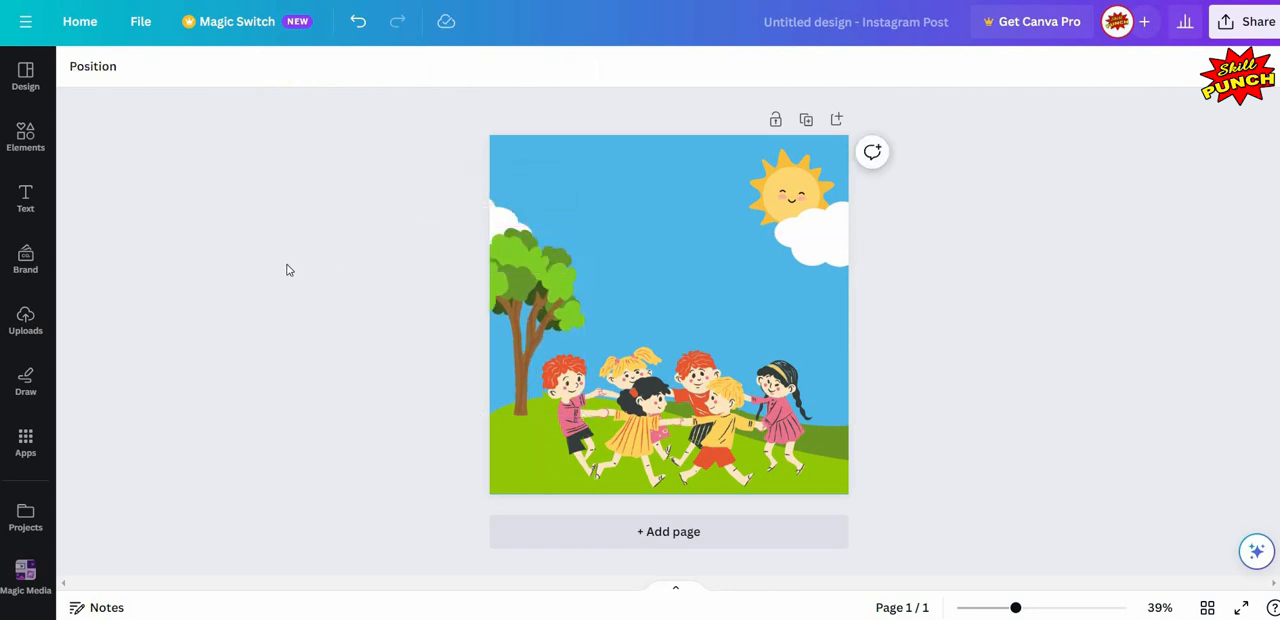
- Add a default heading to the page and raise it into the sky between the tree and the right cloud
left_click(26, 200)
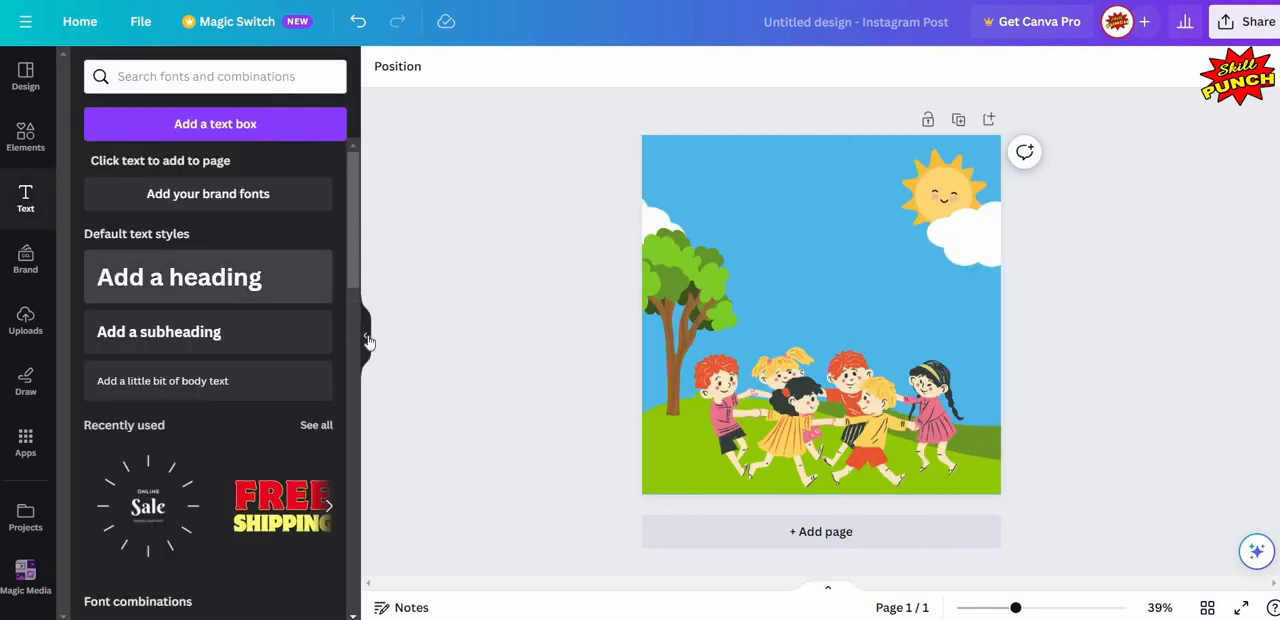
left_click(300, 285)
left_click(367, 340)
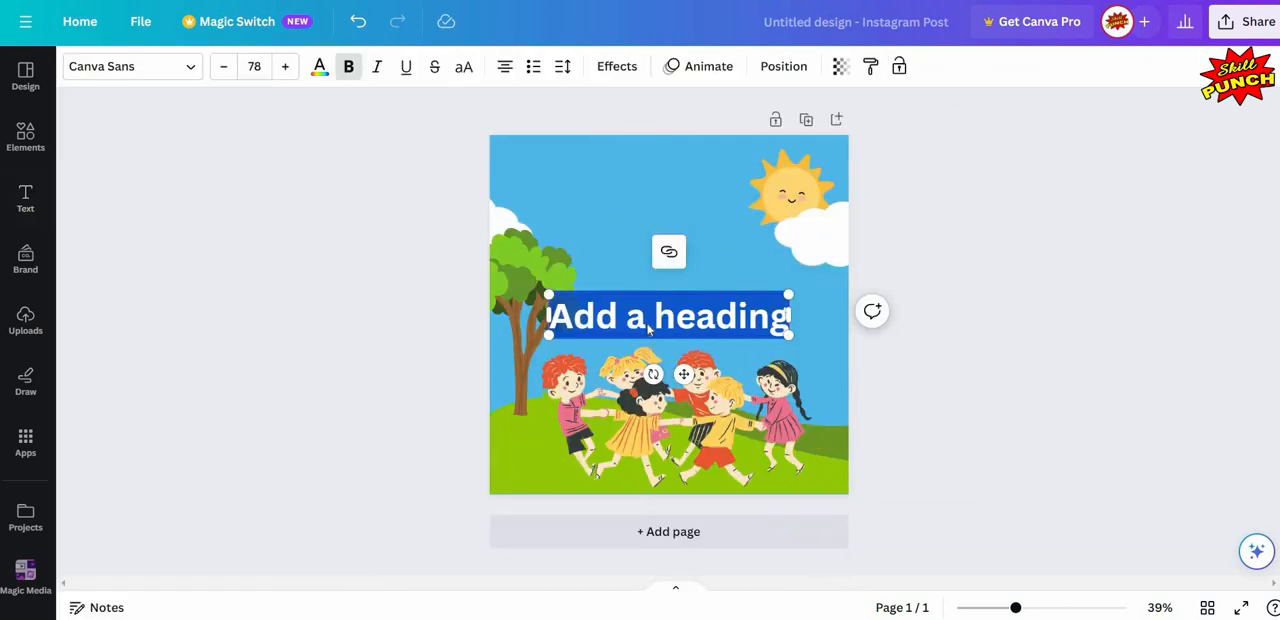
left_click_drag(648, 330, 658, 250)
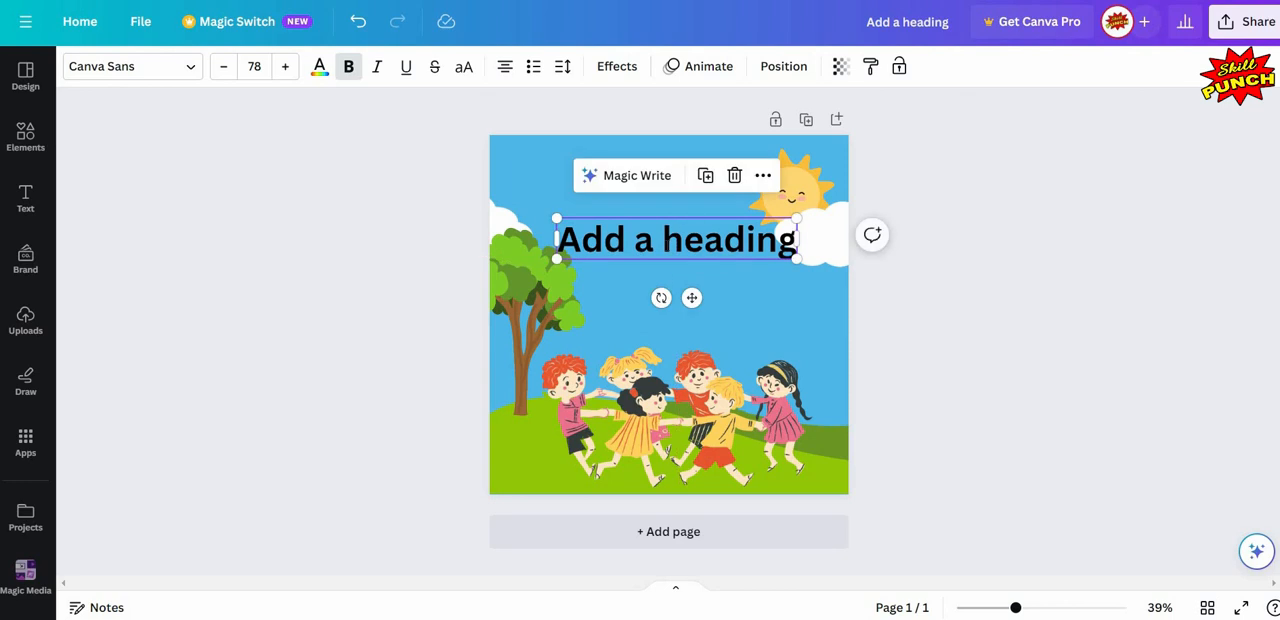
- Replace the heading's placeholder text with "Happy"
double_click(667, 246)
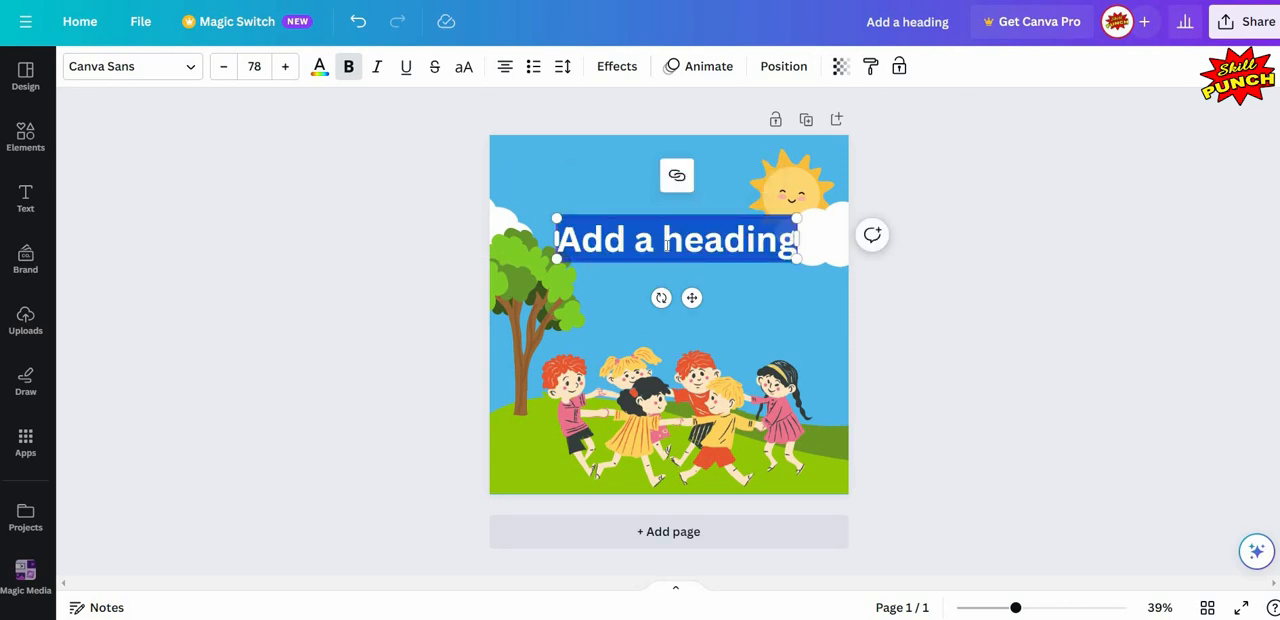
type("Happy")
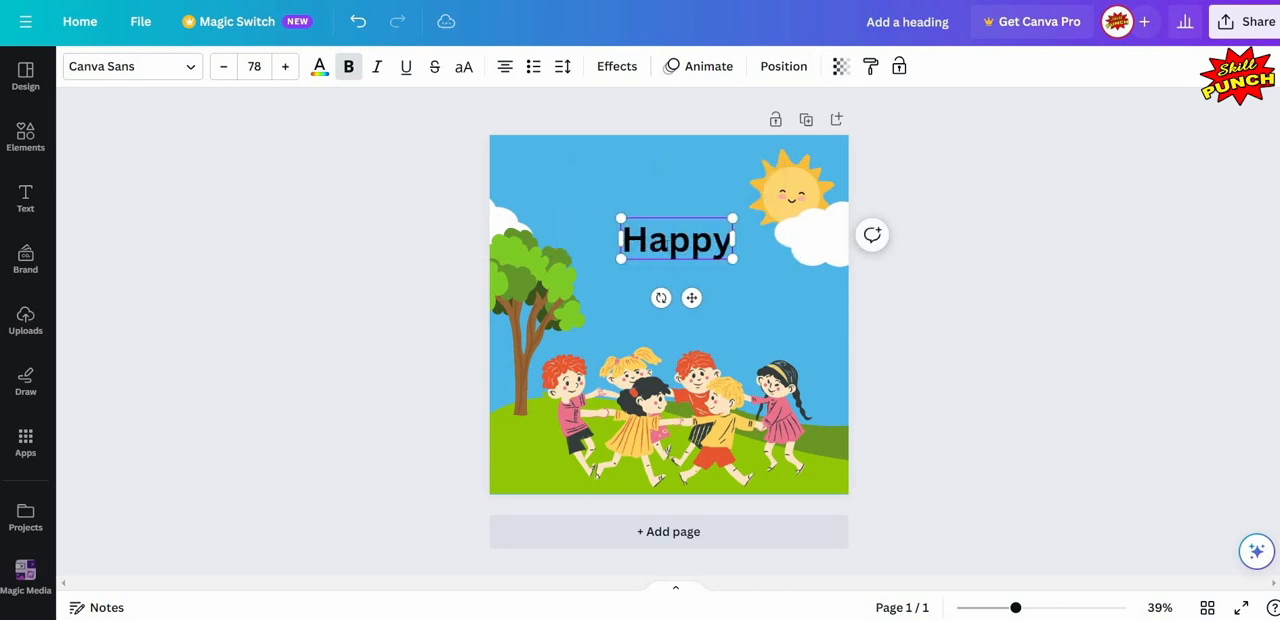
left_click(421, 278)
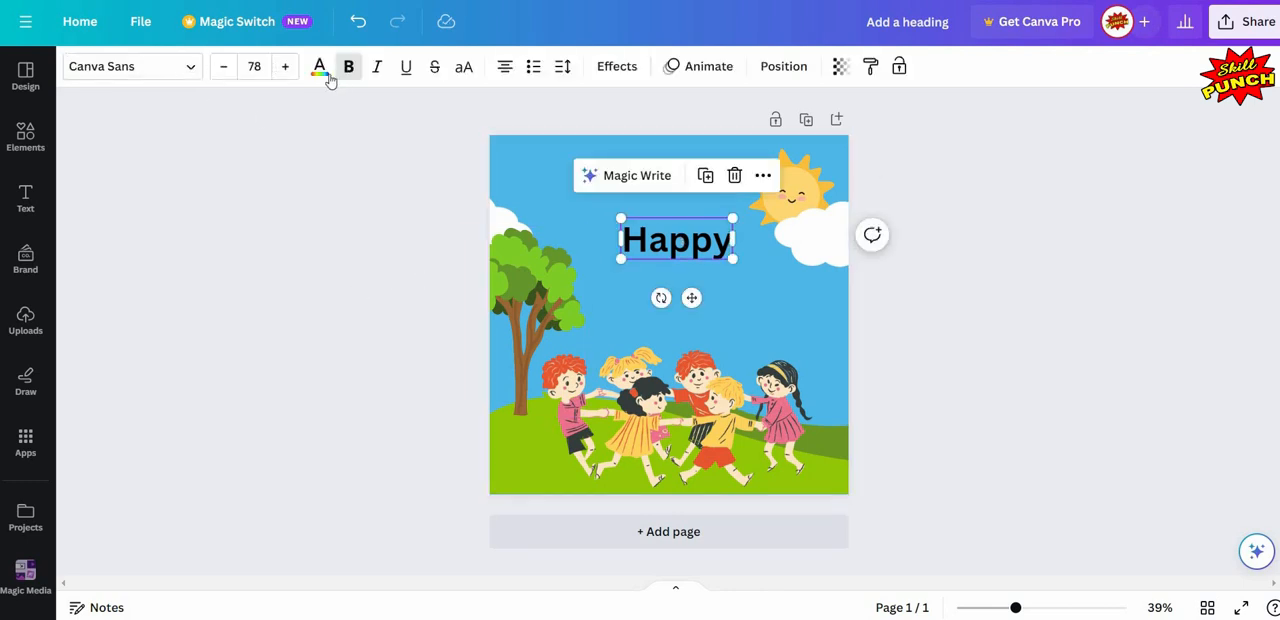
- Give the "Happy" text a custom pinkish red, slightly less saturated than #FF003D
left_click(319, 66)
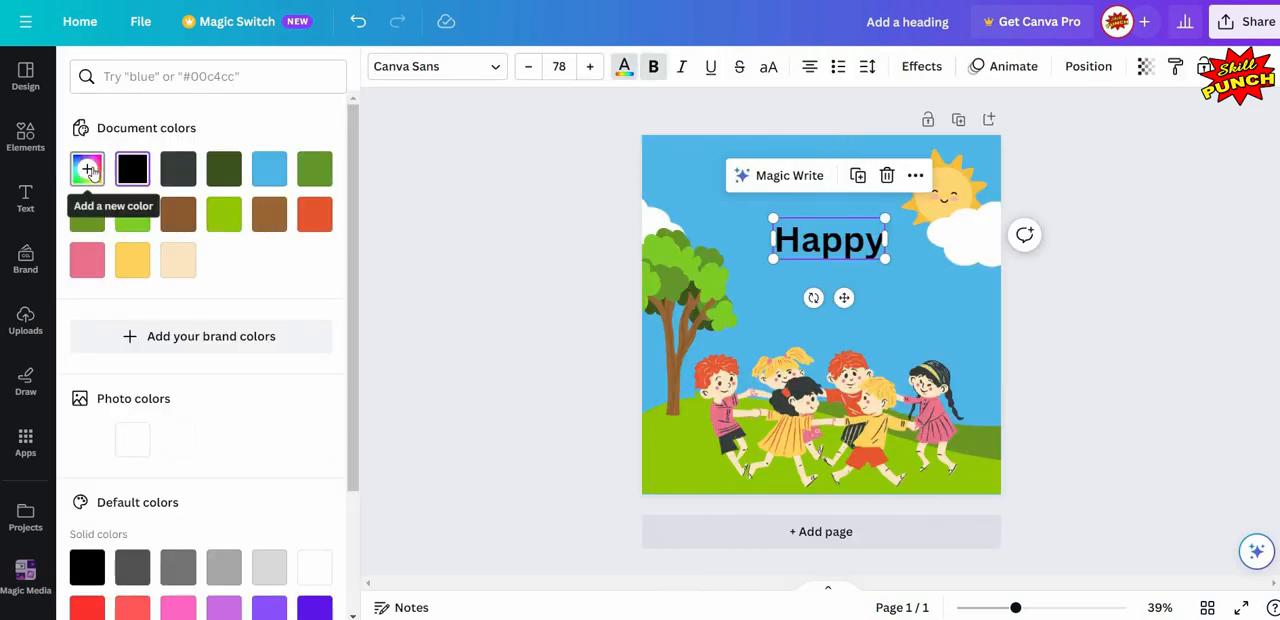
left_click(87, 169)
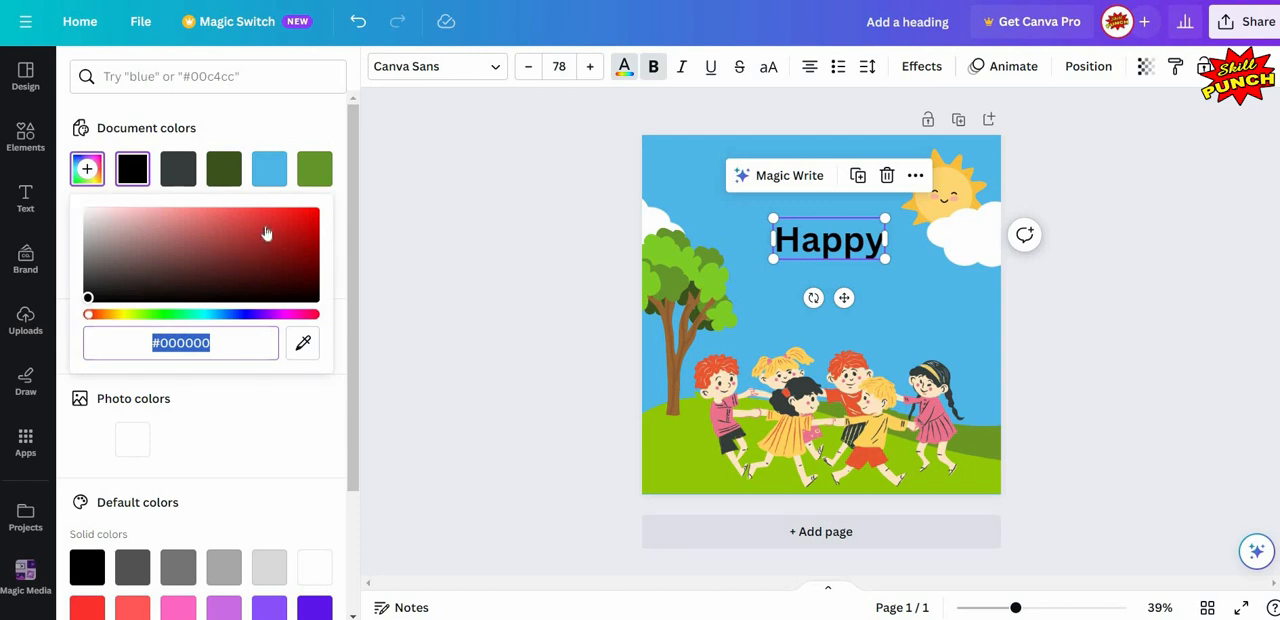
left_click_drag(308, 212, 351, 201)
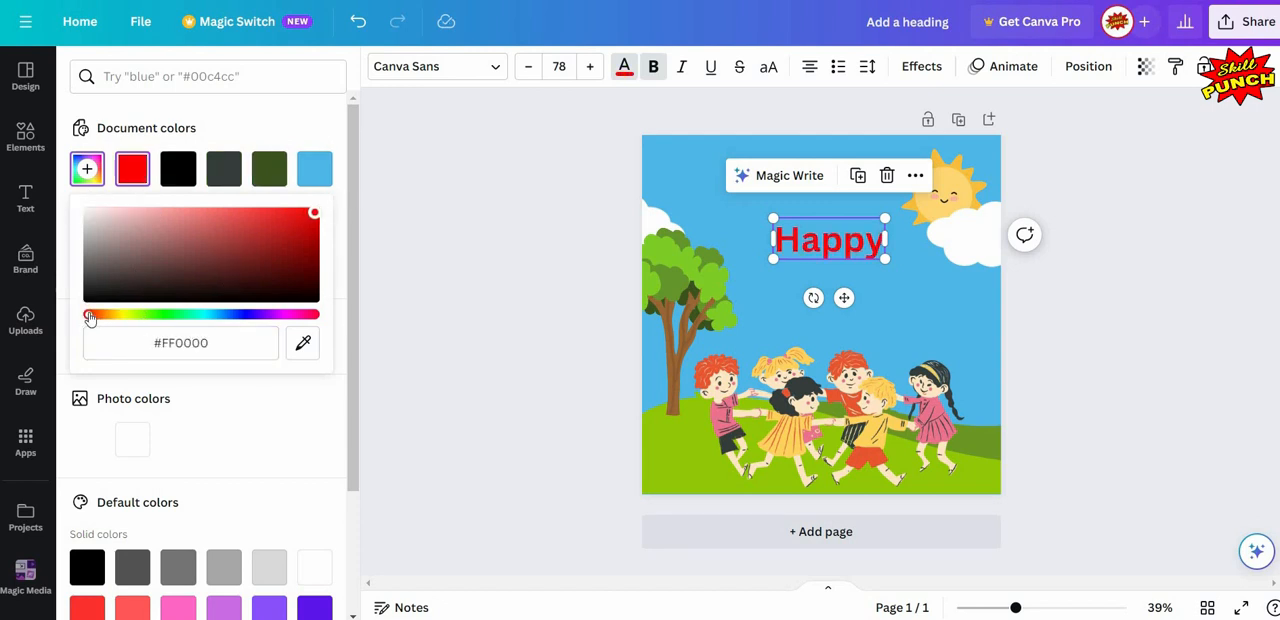
left_click_drag(89, 316, 307, 348)
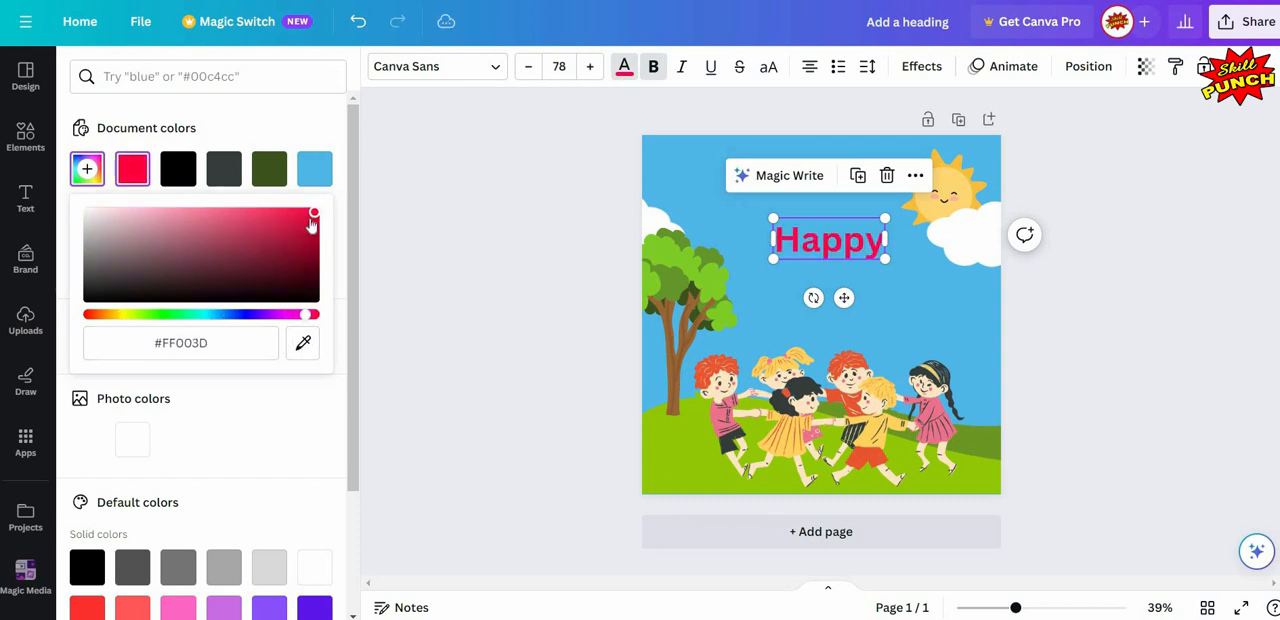
left_click(308, 347)
left_click_drag(314, 212, 300, 214)
left_click(648, 242)
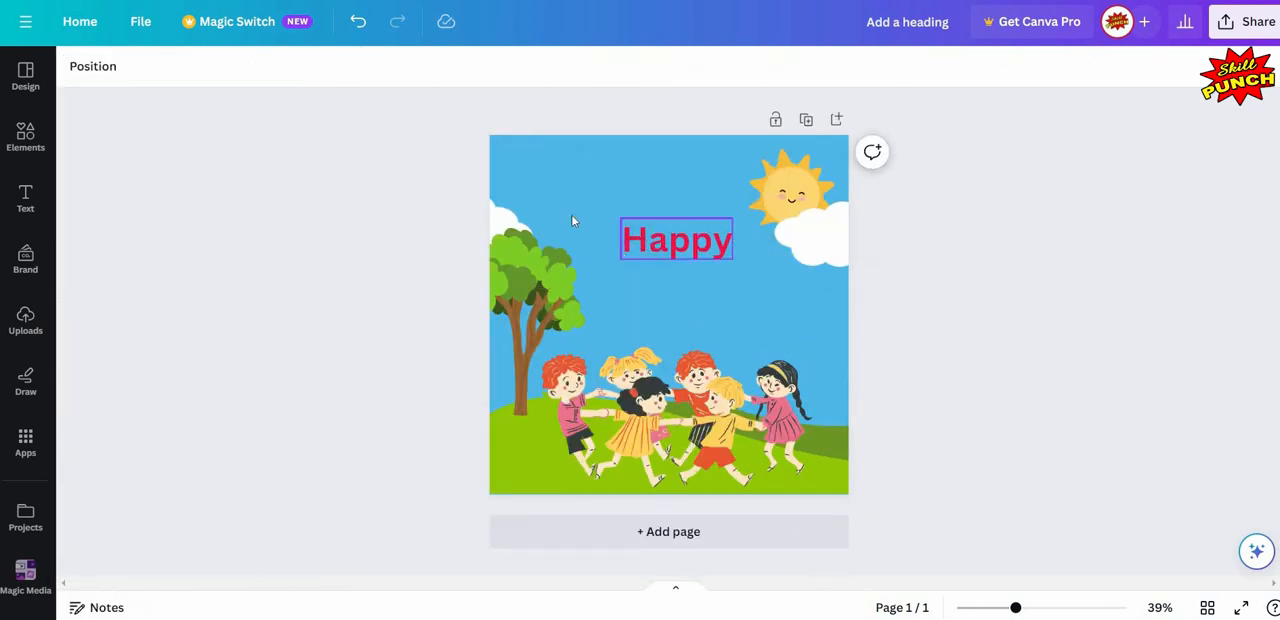
- Search the fonts for "funtastic" and apply the Funtastic font to the "Happy" text
left_click(648, 242)
left_click(191, 73)
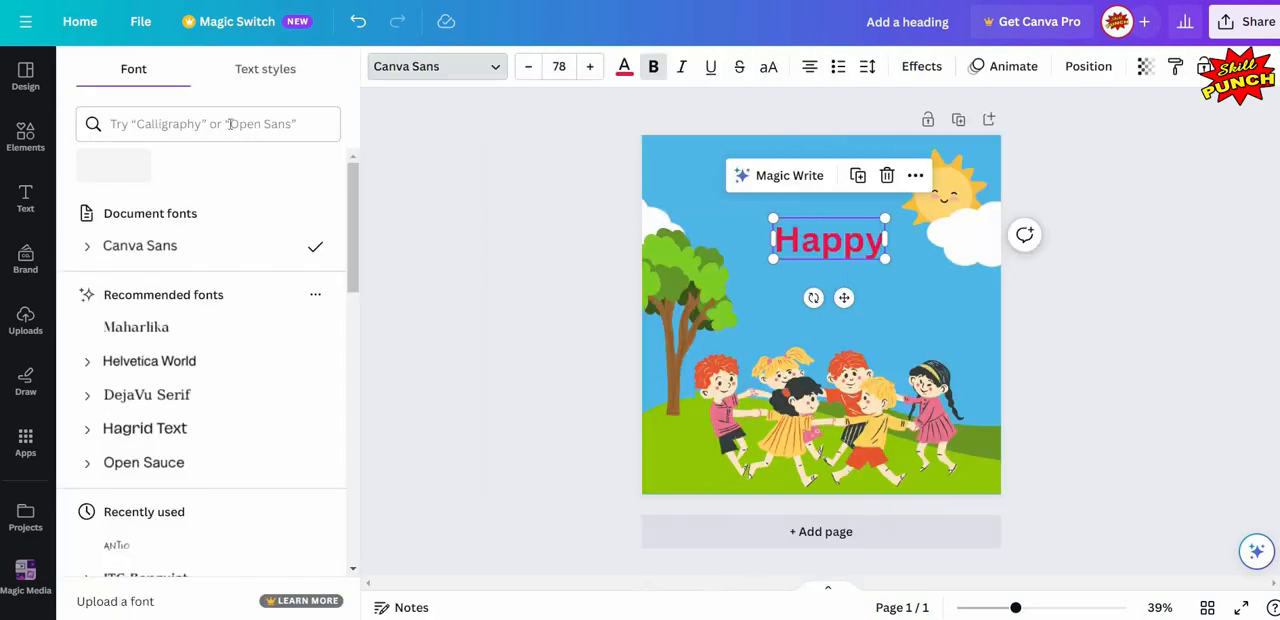
left_click(230, 124)
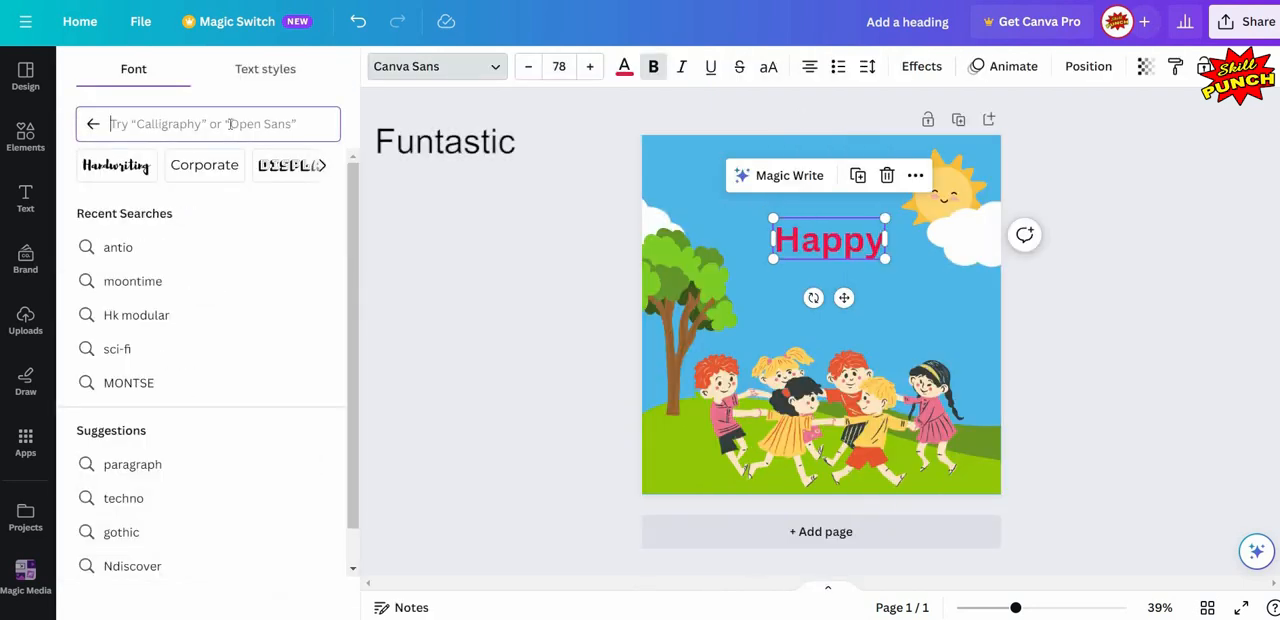
type("funt")
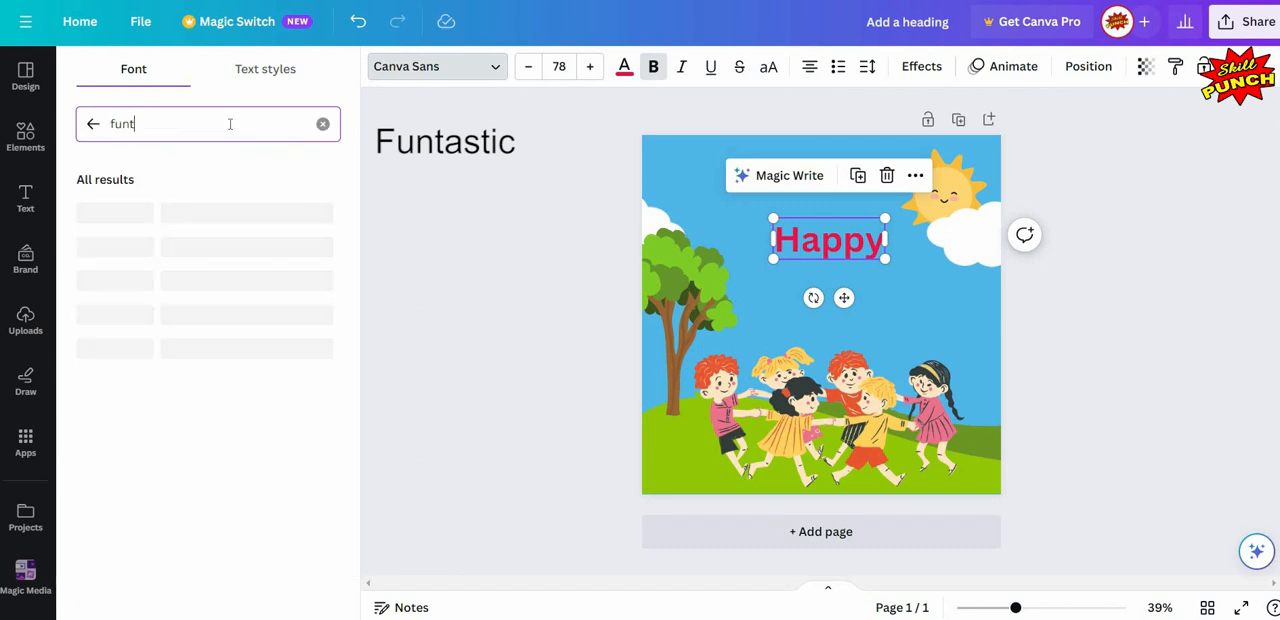
type("asti")
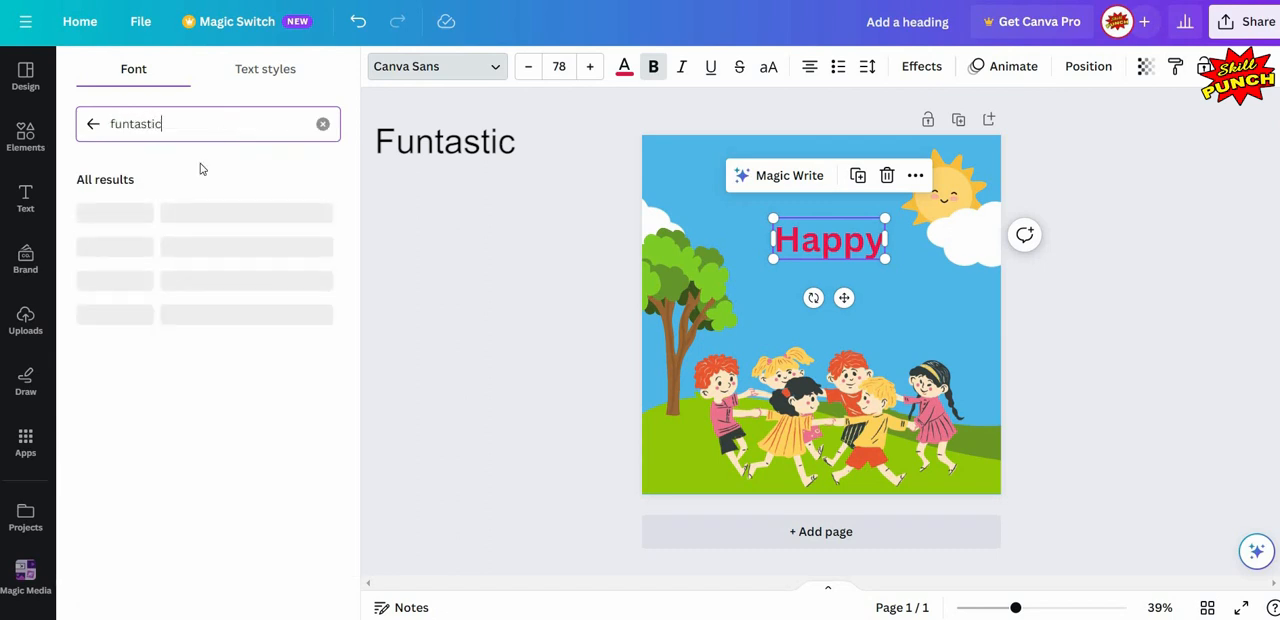
type("c")
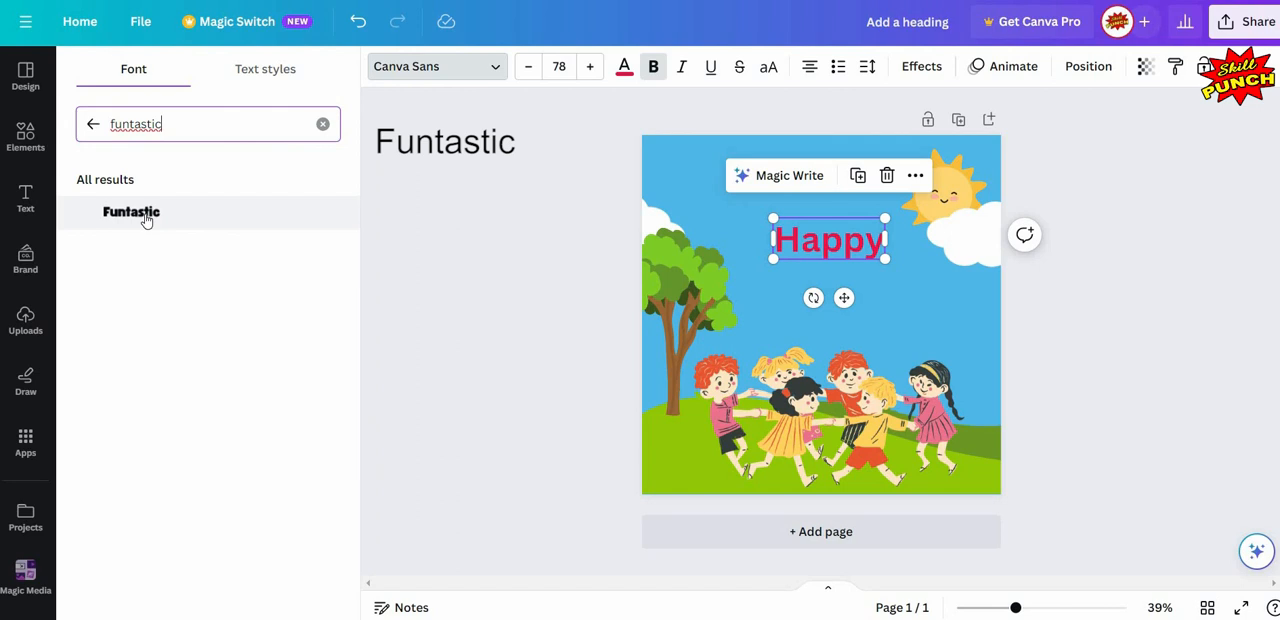
left_click(144, 216)
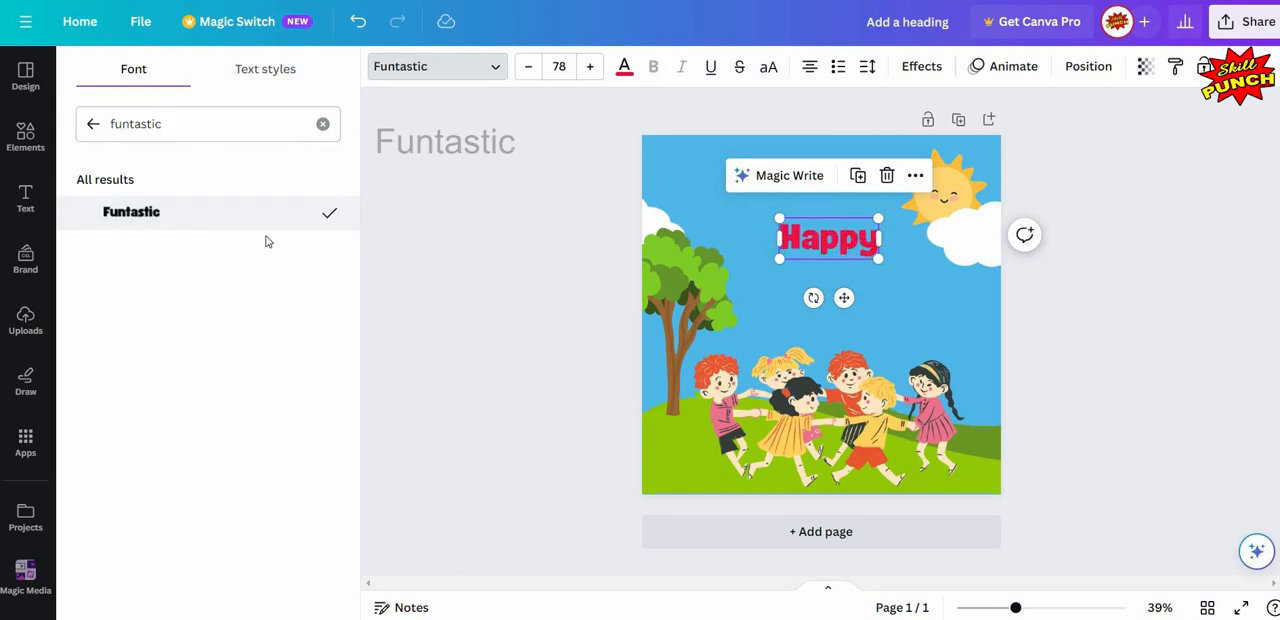
left_click(603, 240)
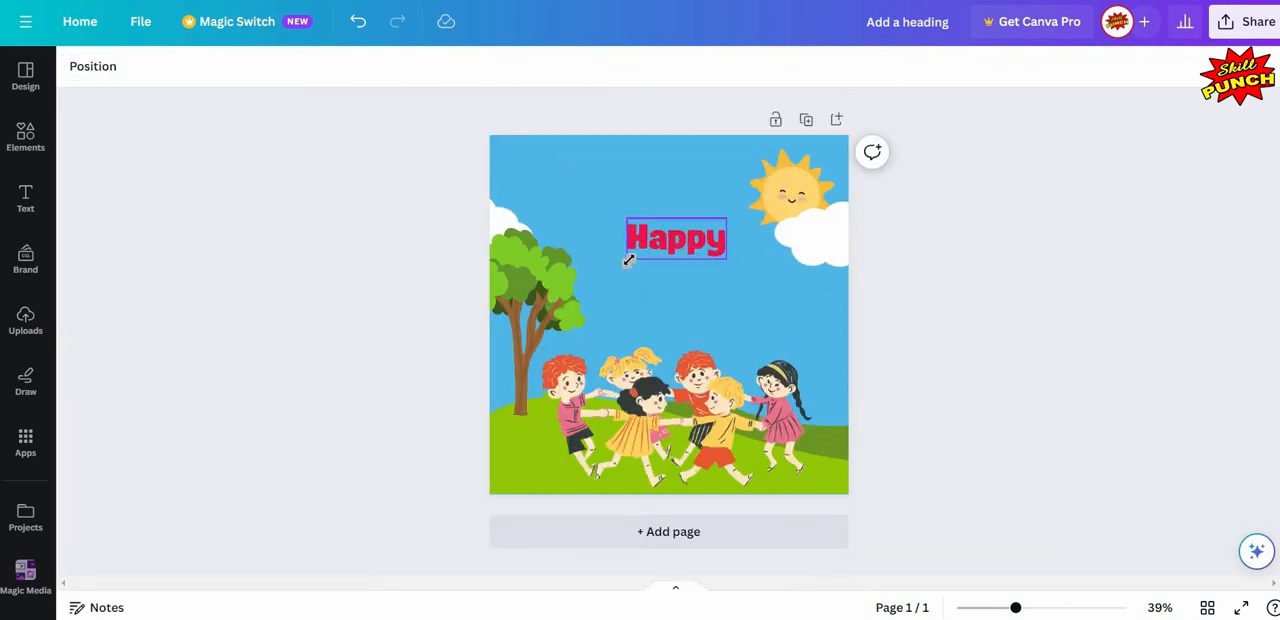
- Enlarge the "Happy" text to about size 93 and centre it horizontally near the top of the page, beside the sun
left_click_drag(608, 274, 606, 266)
left_click_drag(679, 248, 675, 200)
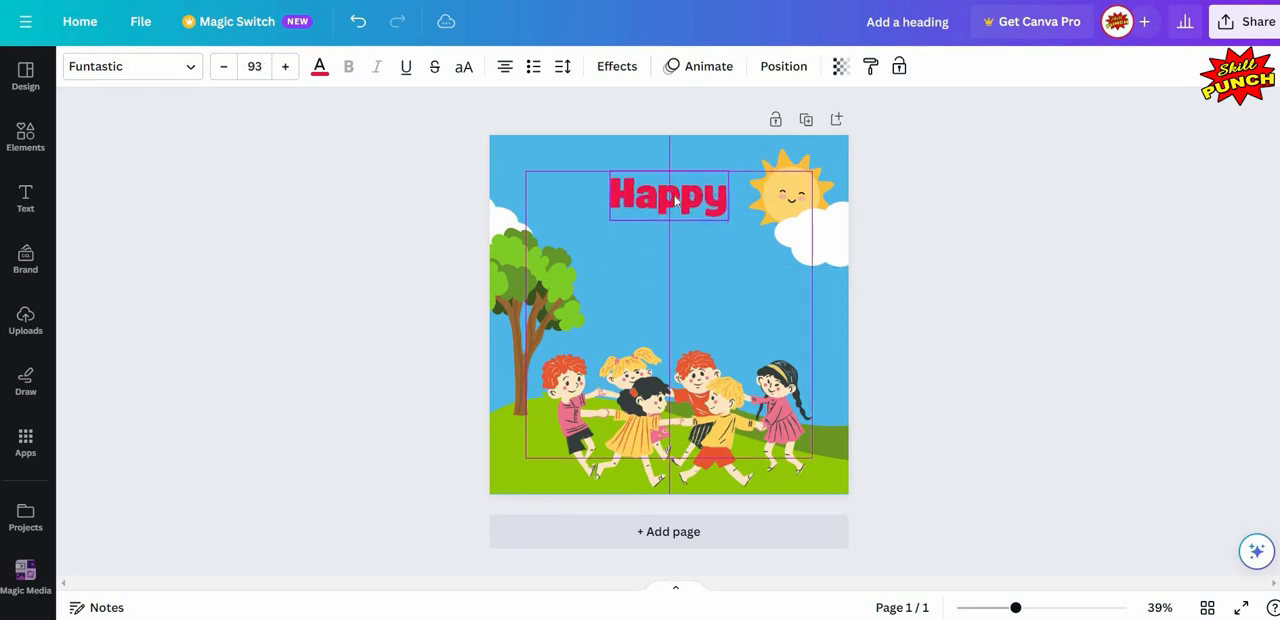
left_click(921, 262)
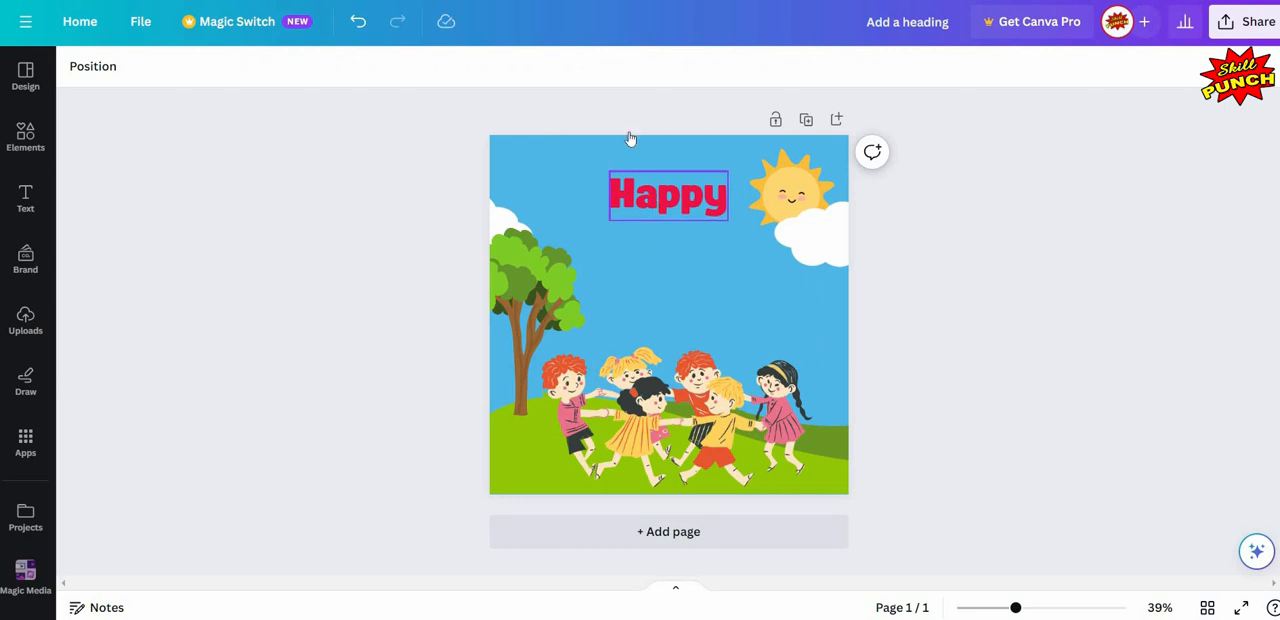
- Apply the Outline effect to the "Happy" text with a custom white outline colour, #FFFFFF
left_click(639, 184)
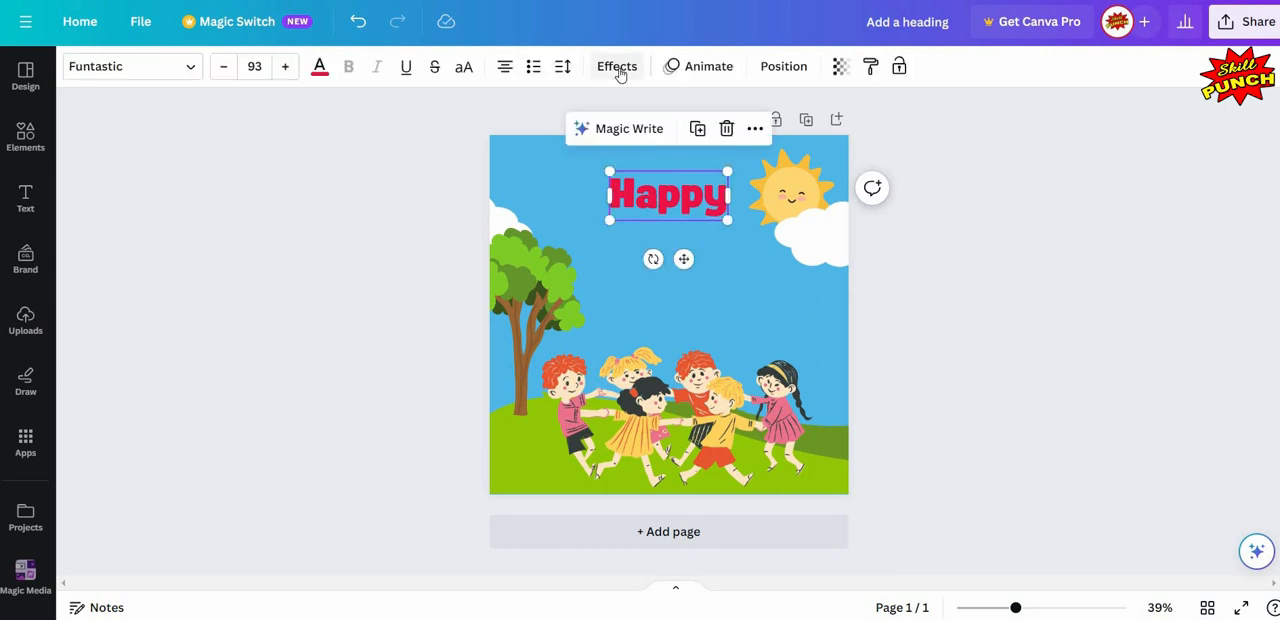
left_click(618, 68)
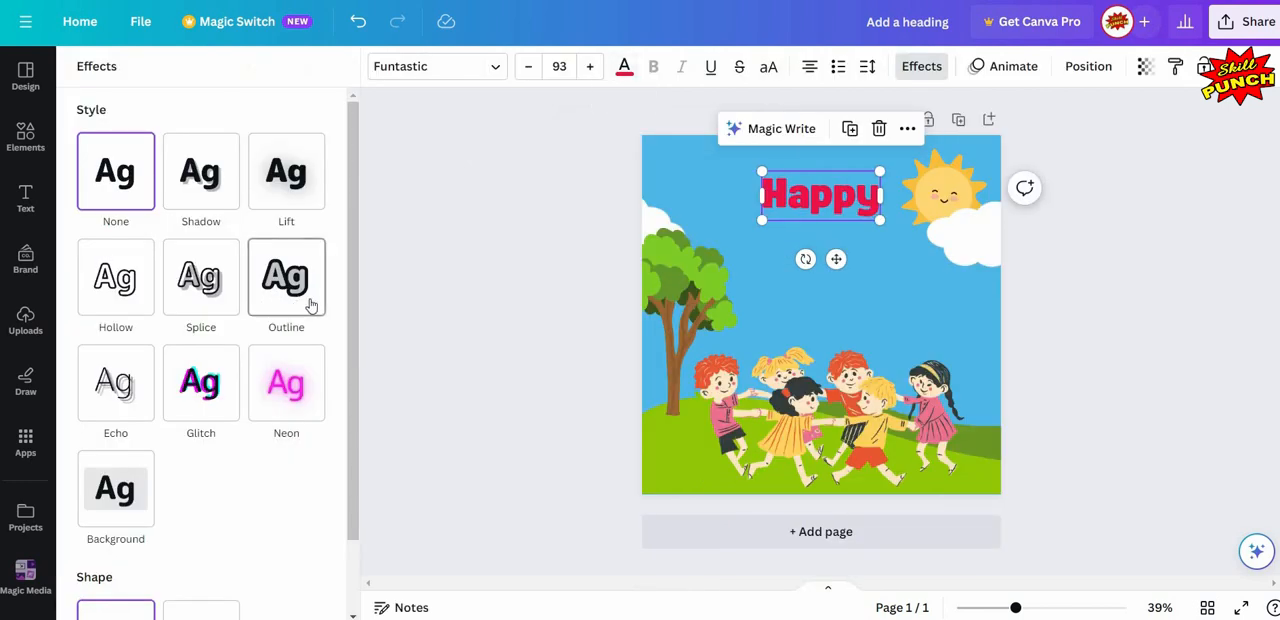
left_click(311, 305)
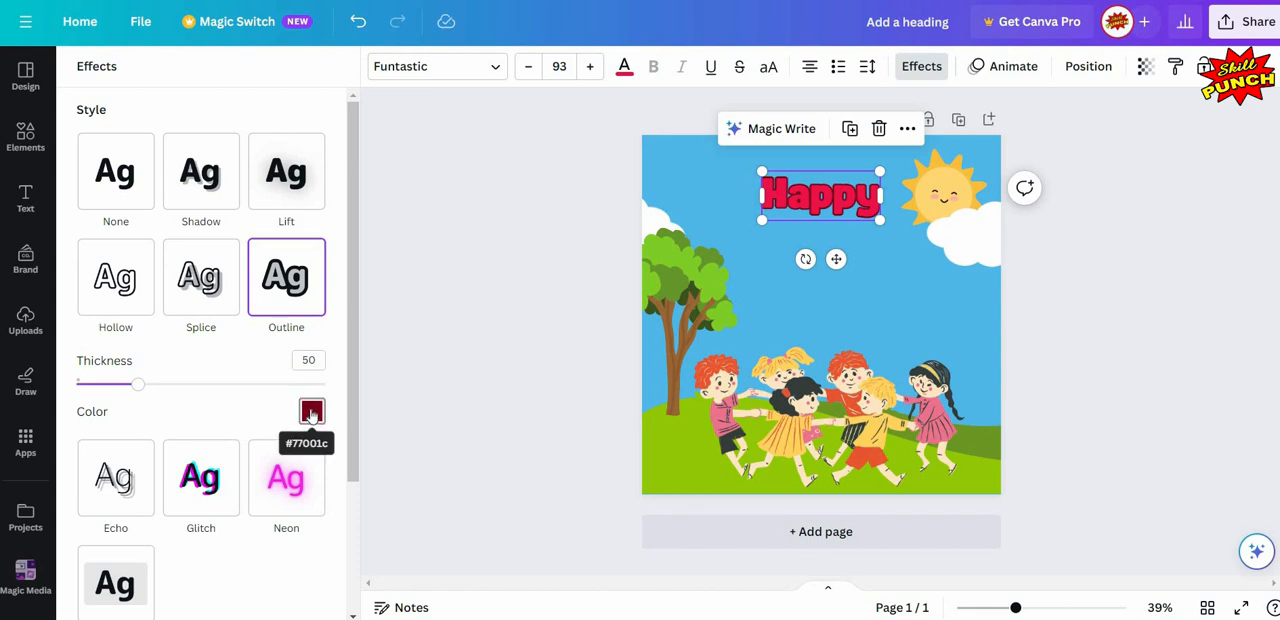
left_click(311, 412)
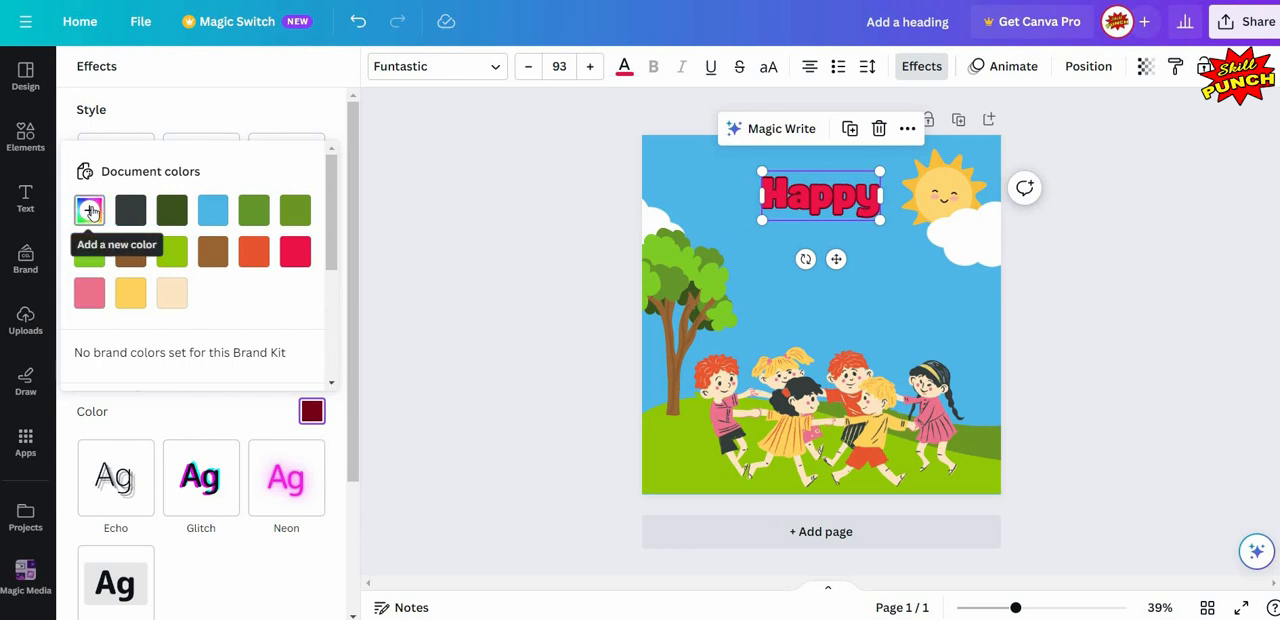
left_click(90, 212)
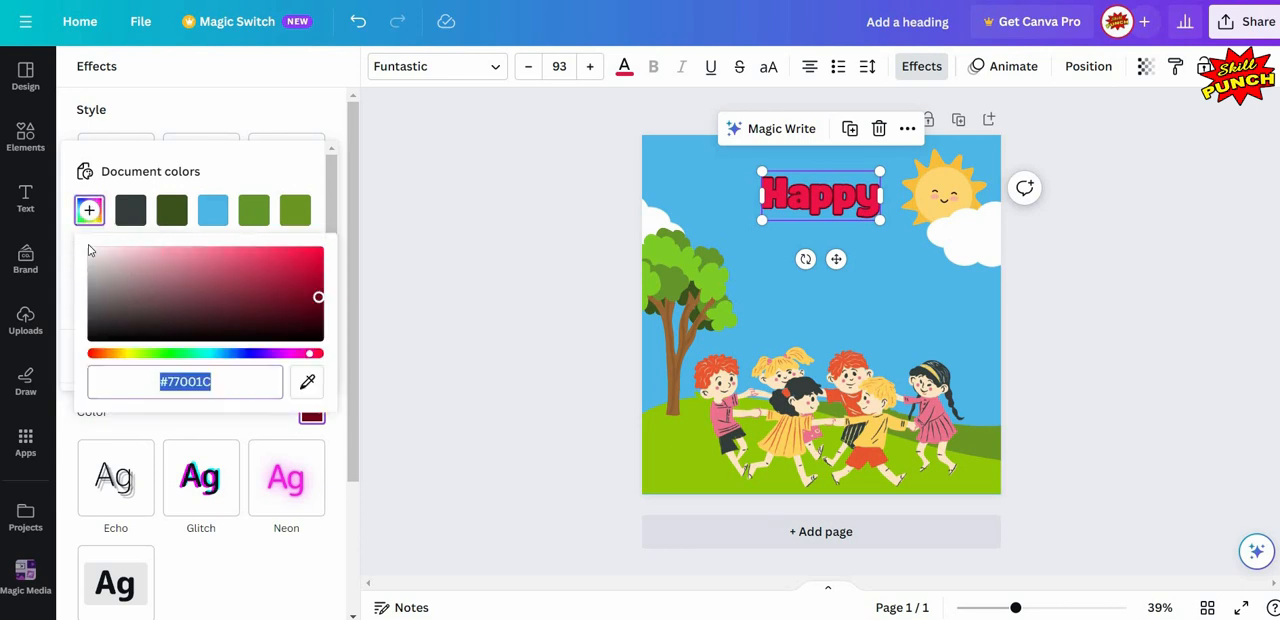
left_click_drag(90, 249, 78, 235)
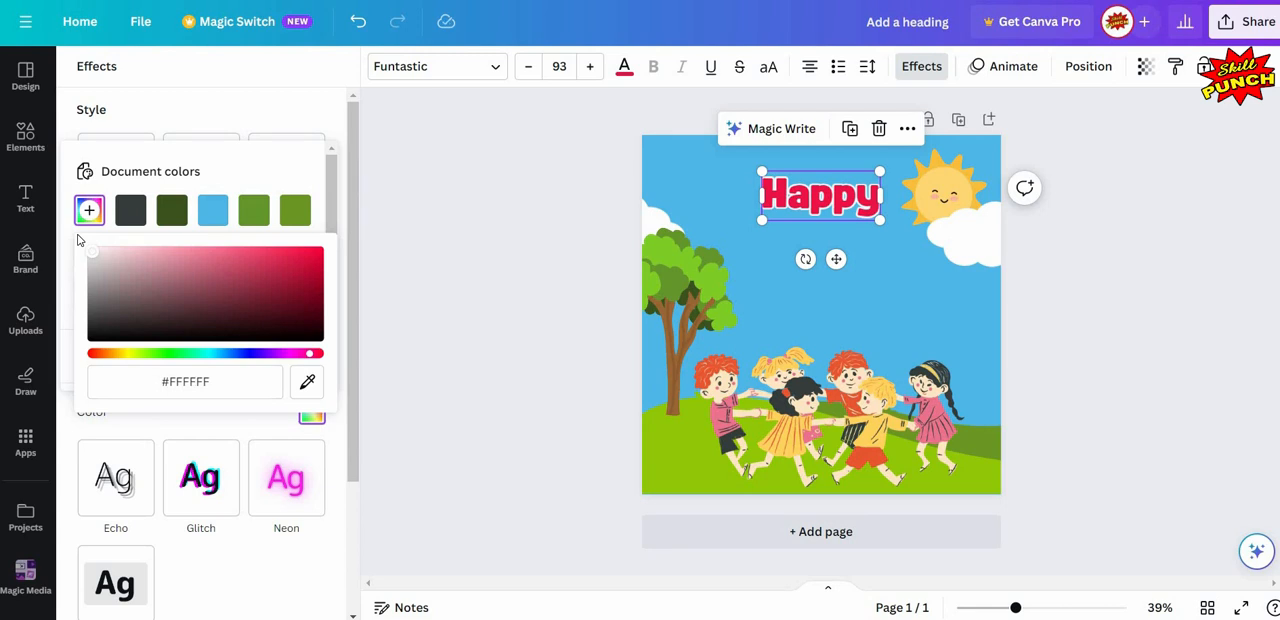
left_click(334, 215)
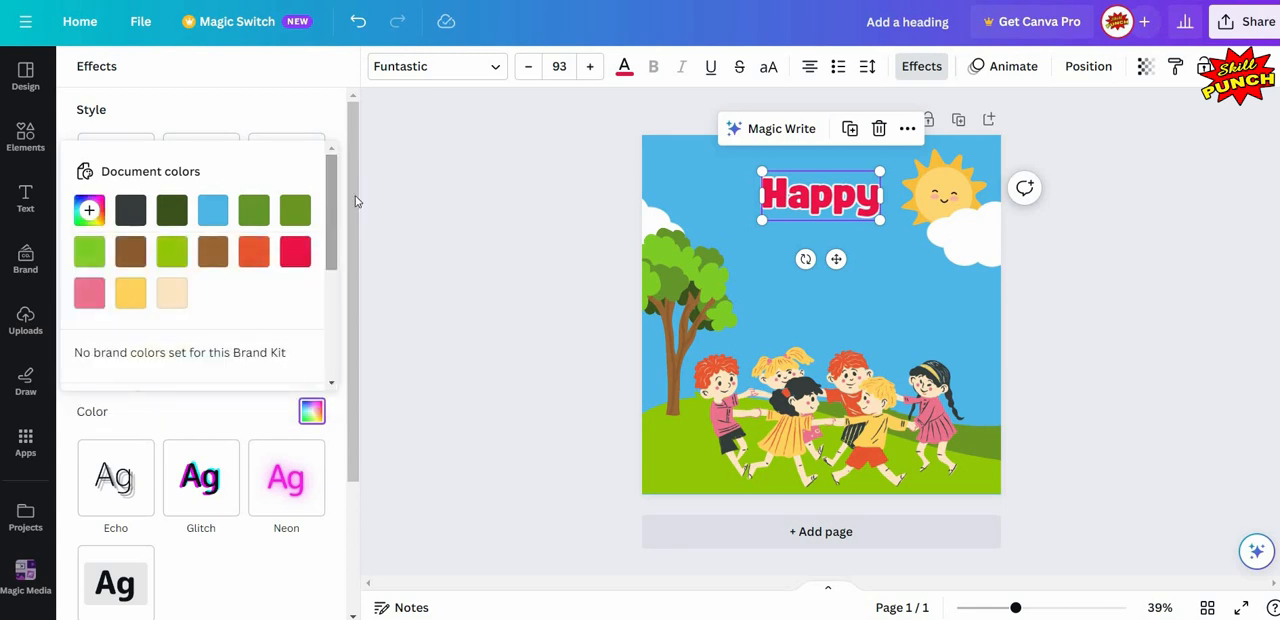
- Set the thickness of the white outline on the "Happy" text to 144
left_click(137, 390)
left_click_drag(140, 390, 255, 391)
left_click(284, 287)
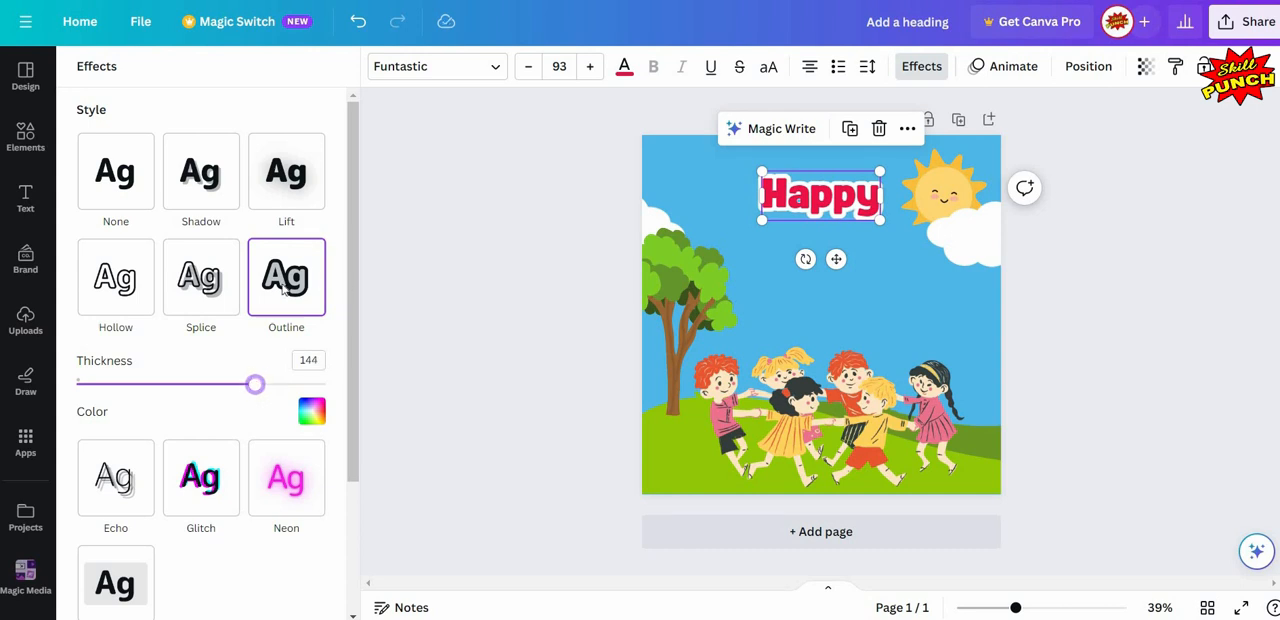
key("Escape")
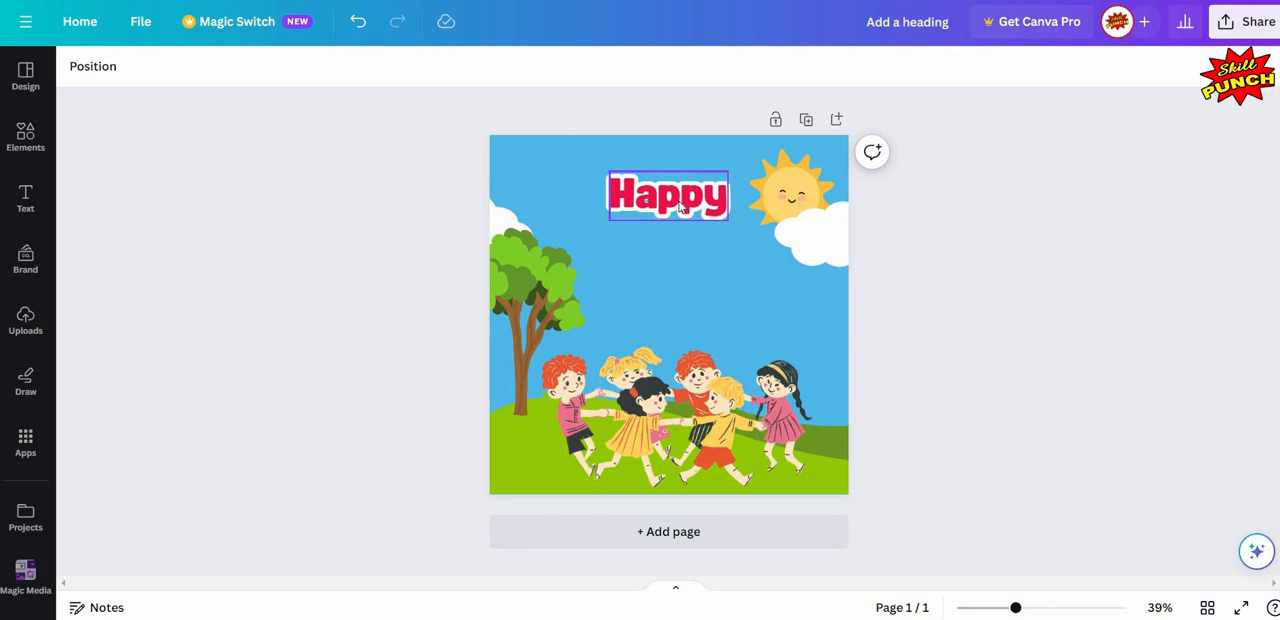
- Duplicate the "Happy" text and place the copy centred directly beneath the original
left_click(724, 176)
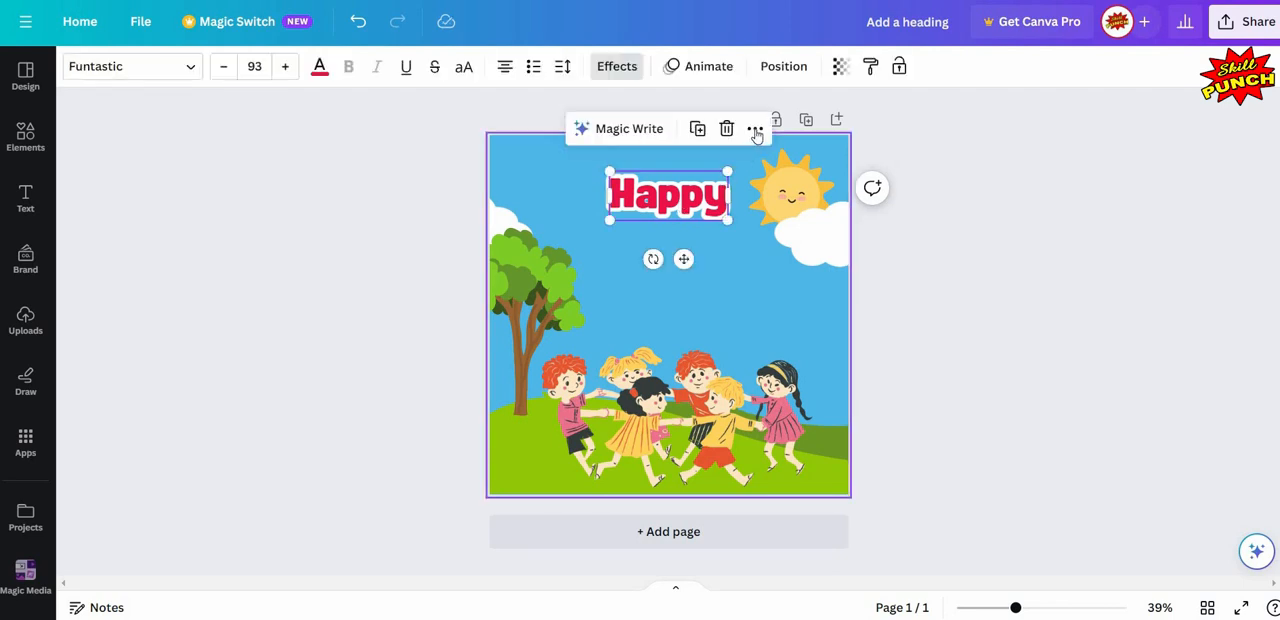
left_click(755, 129)
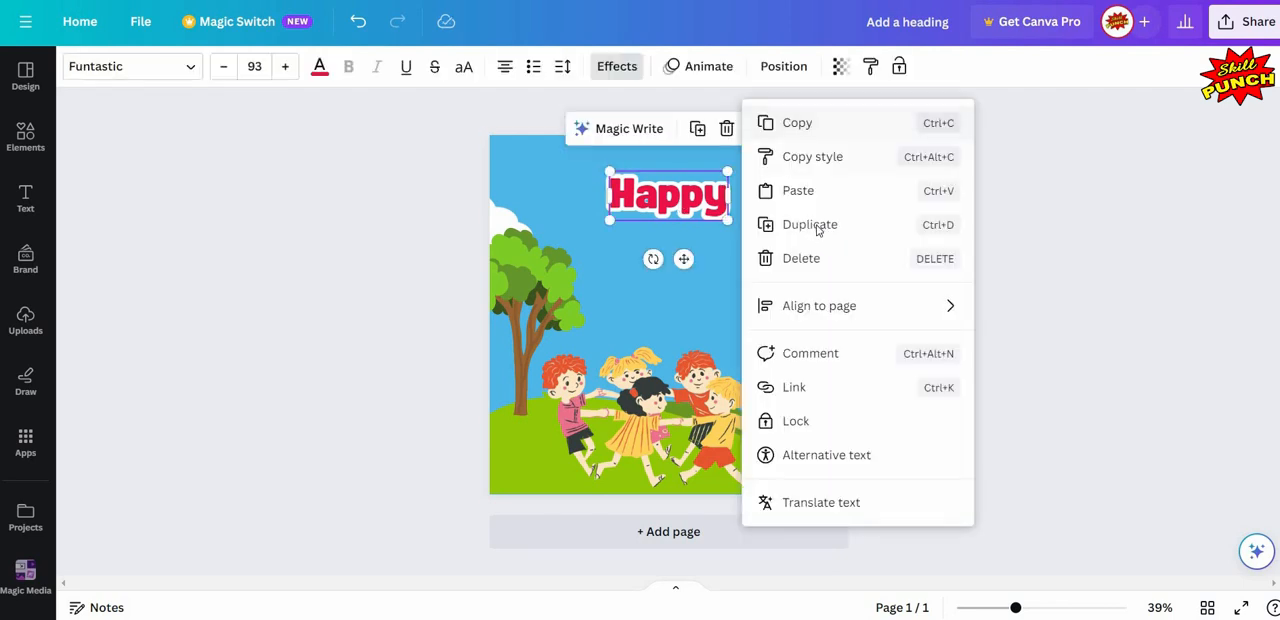
left_click_drag(677, 211, 687, 253)
- Change the wording of the copied text below "Happy" to "Children's"
double_click(686, 246)
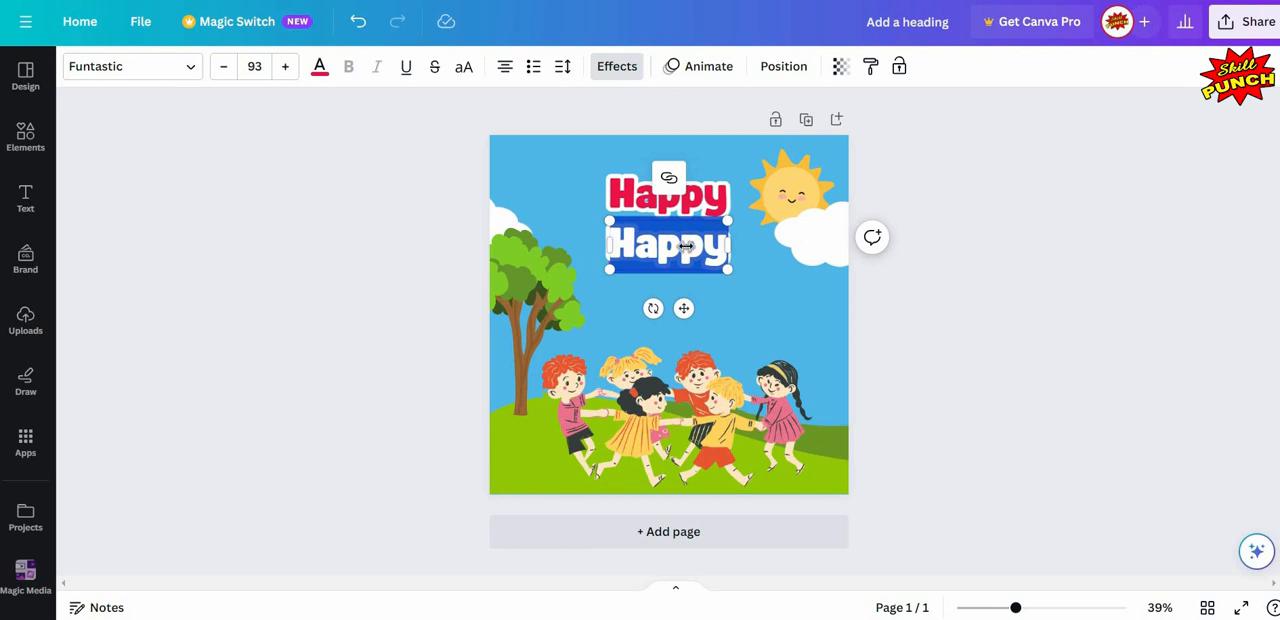
type("C")
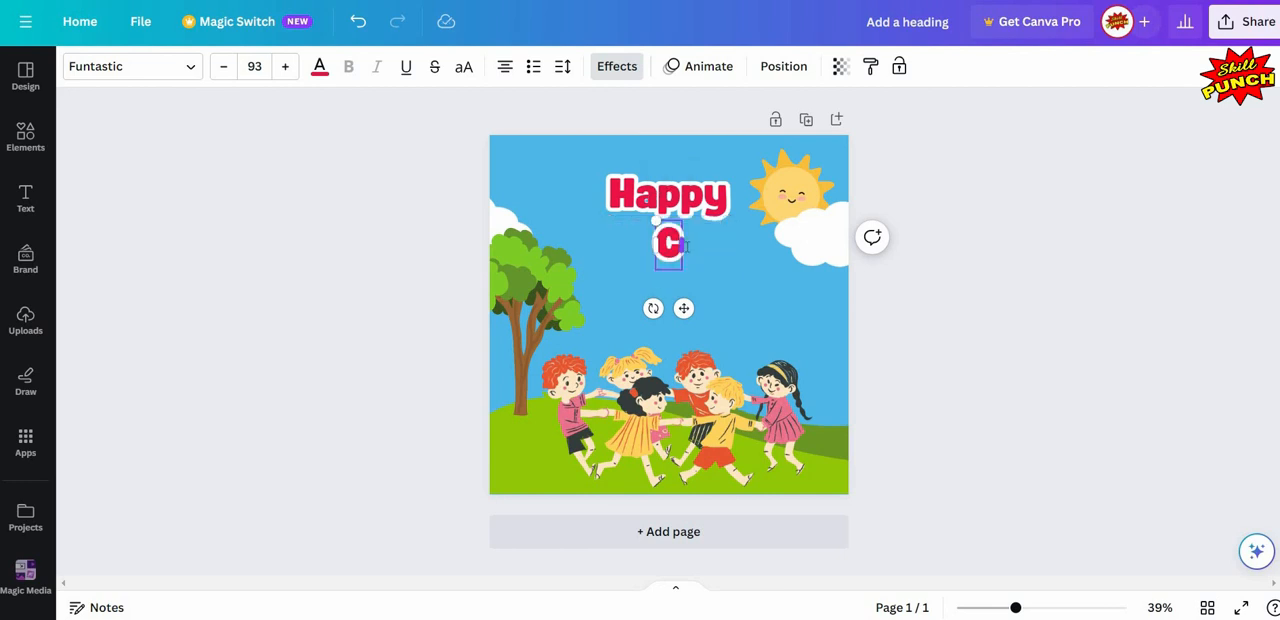
type("hild")
type("r")
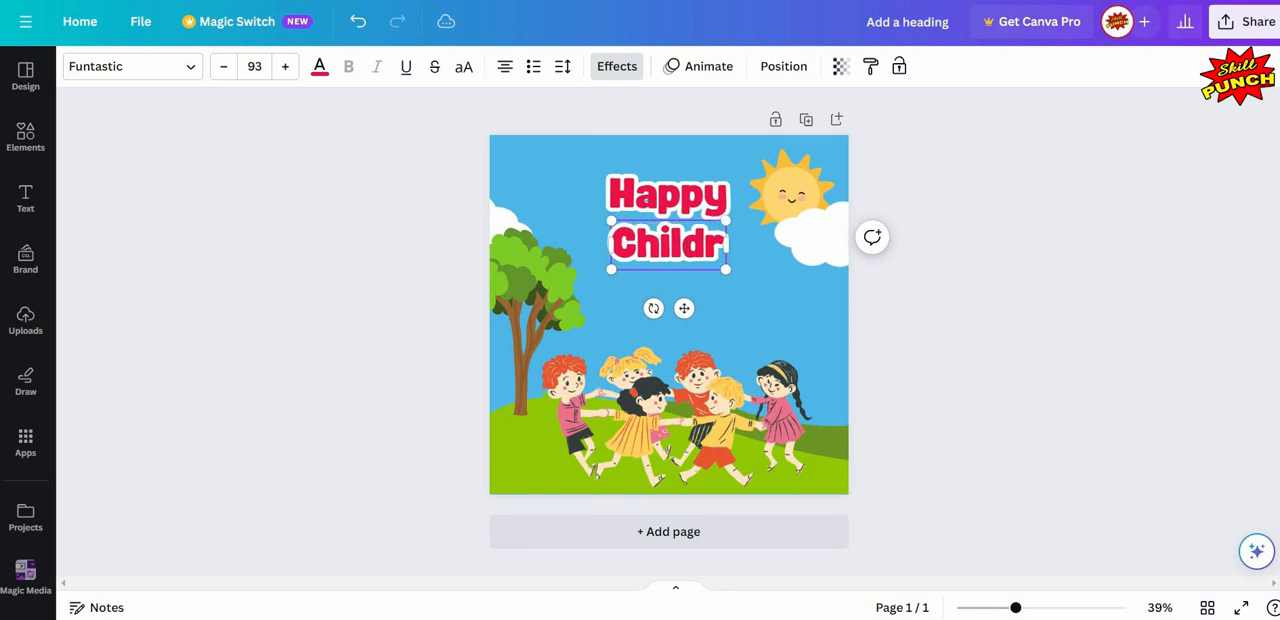
type("en's")
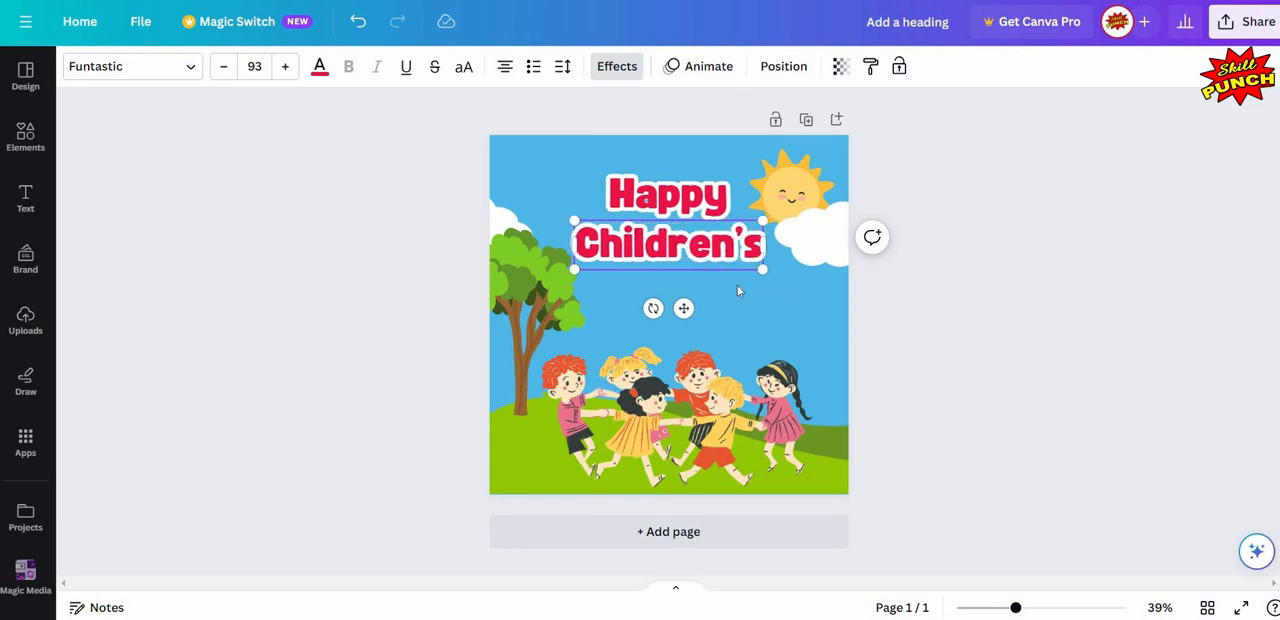
- Duplicate the "Children's" text and place the copy centred directly below it as a third line
left_click(705, 280)
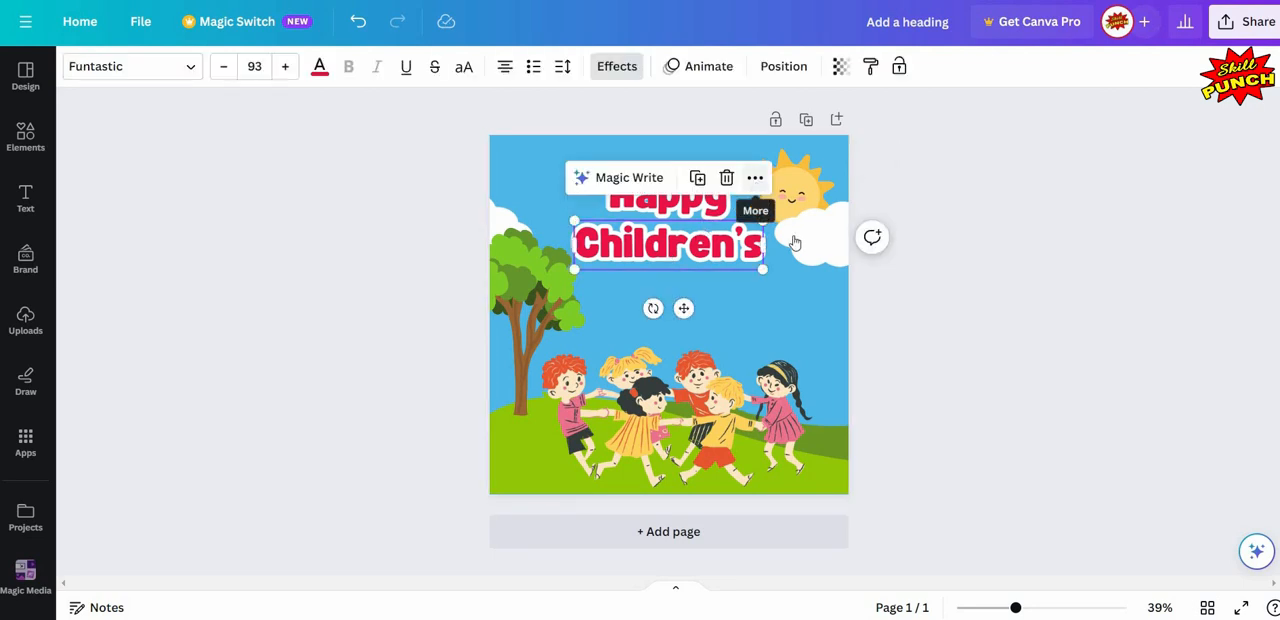
left_click(755, 180)
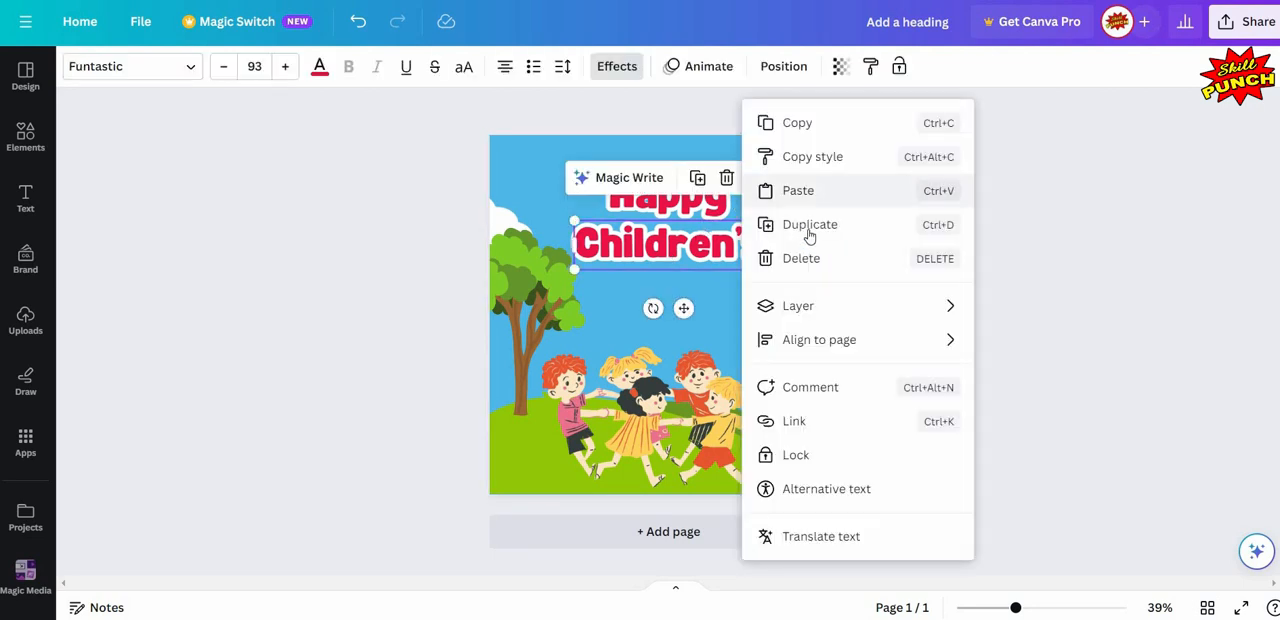
left_click(663, 258)
left_click_drag(662, 262, 670, 302)
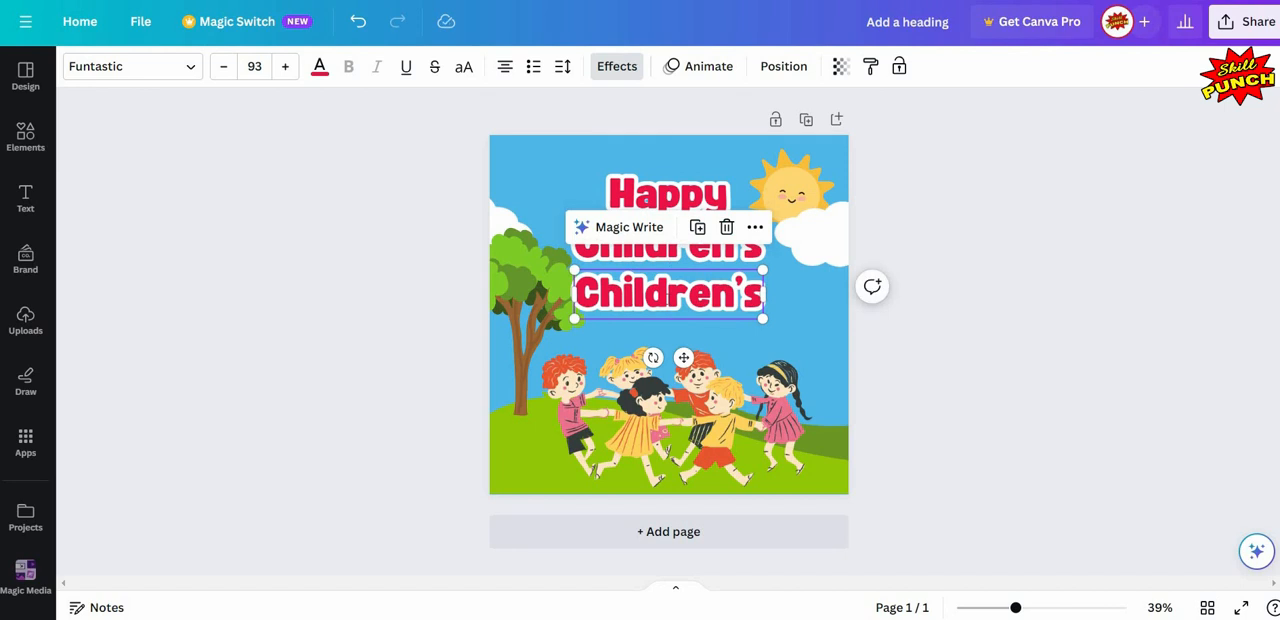
- Change the wording of the third heading line to "Day"
double_click(670, 298)
type("D")
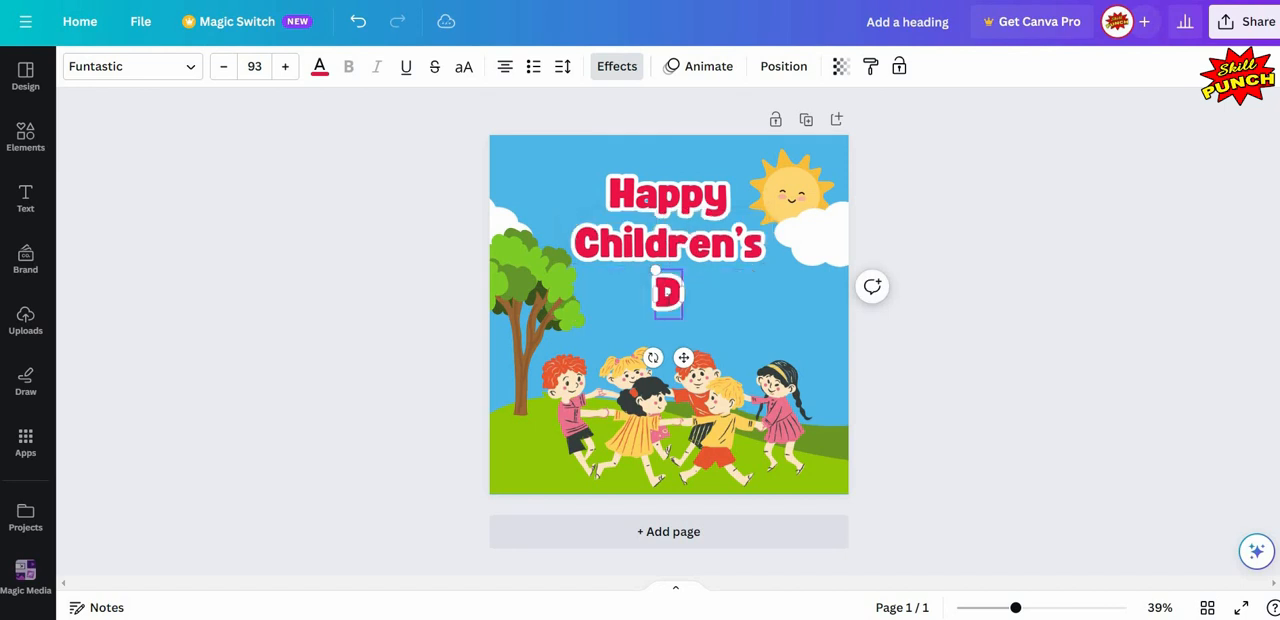
type("ay")
key("Escape")
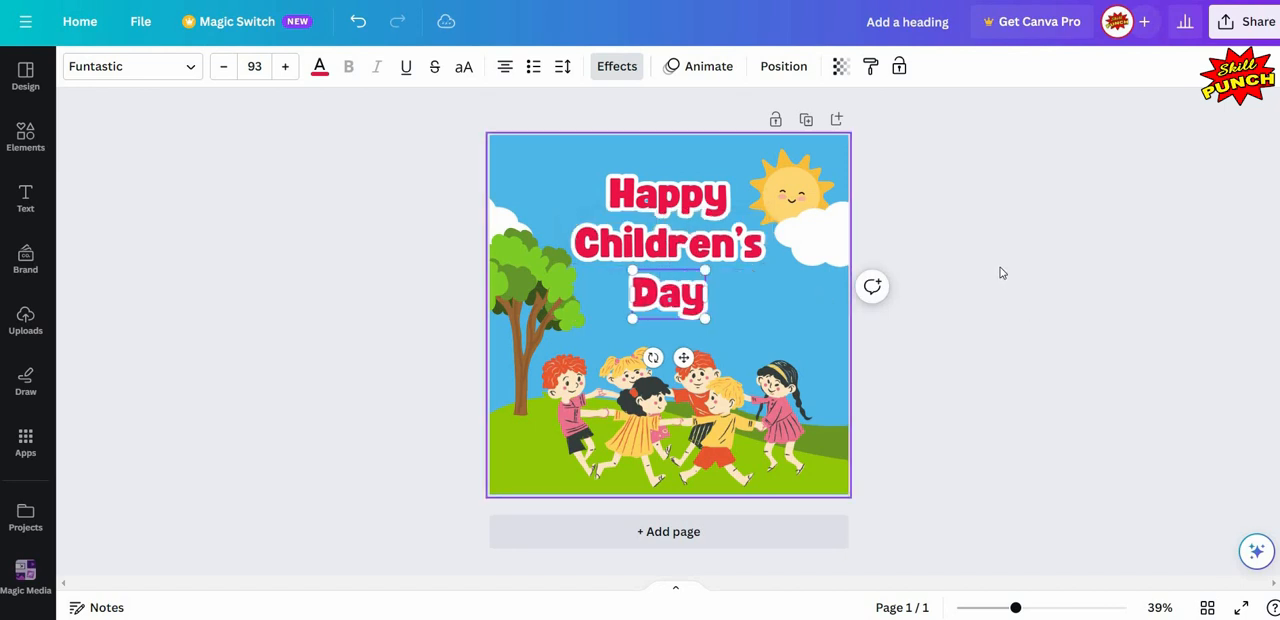
key("Escape")
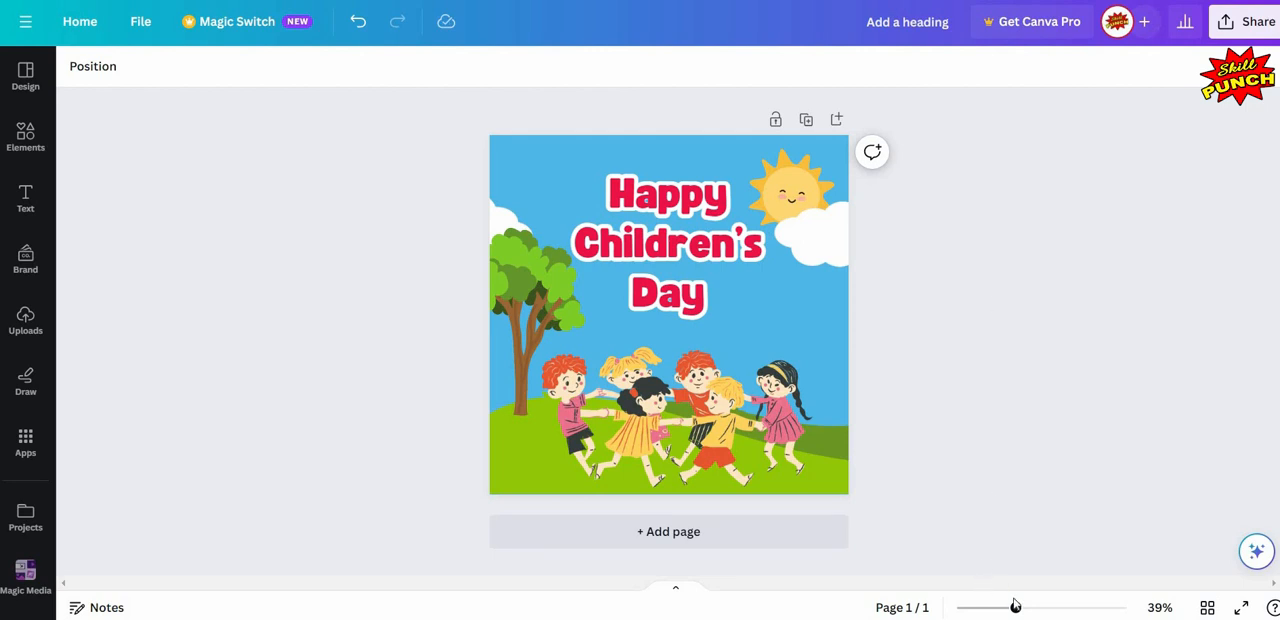
- Check the horizontal page alignment of the "Happy", "Children's" and "Day" text lines
left_click_drag(1025, 610, 1028, 608)
scroll(1000, 390, "down", 1)
scroll(851, 285, "up", 1)
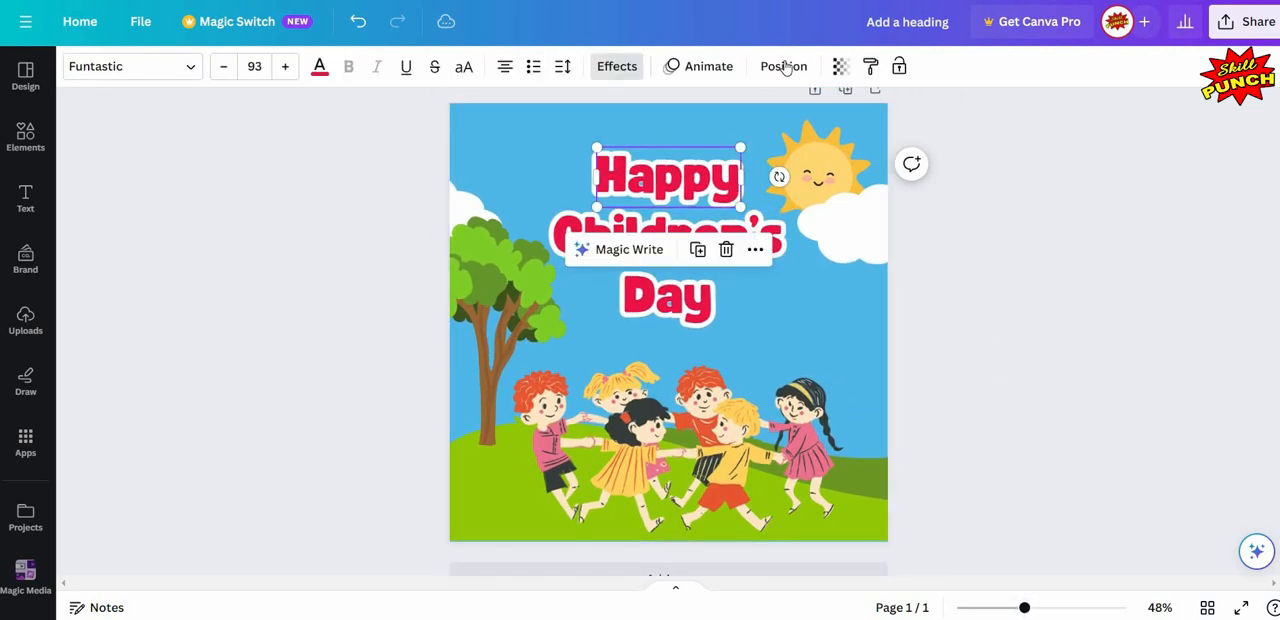
left_click(784, 66)
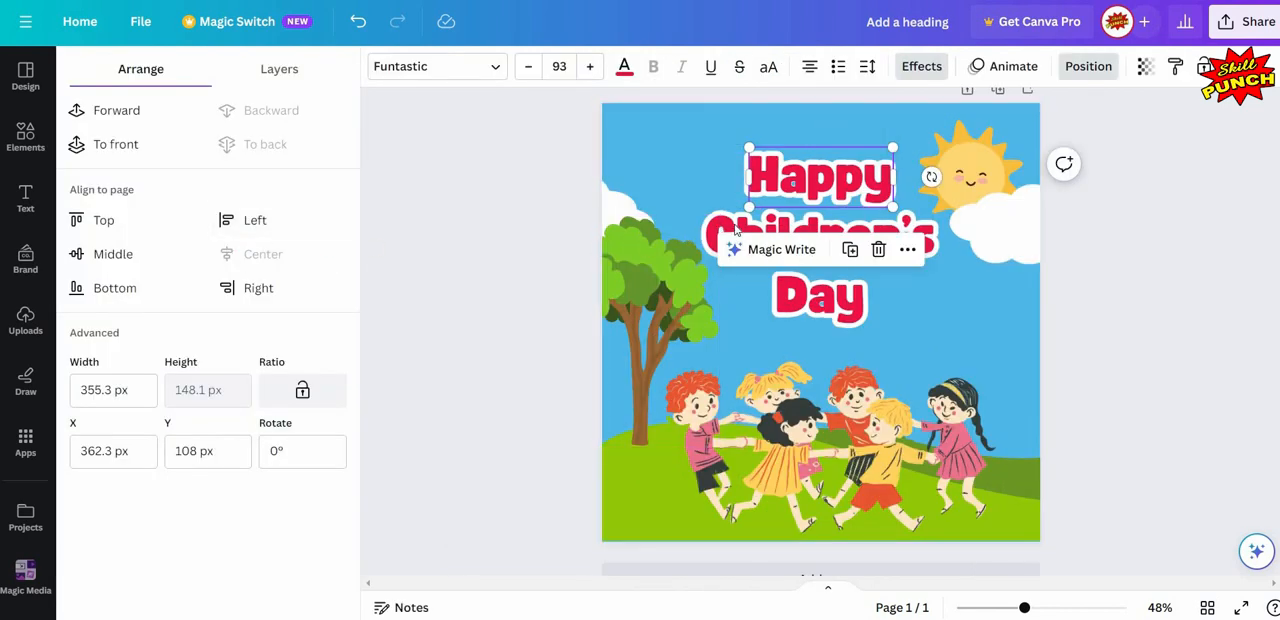
left_click(812, 240)
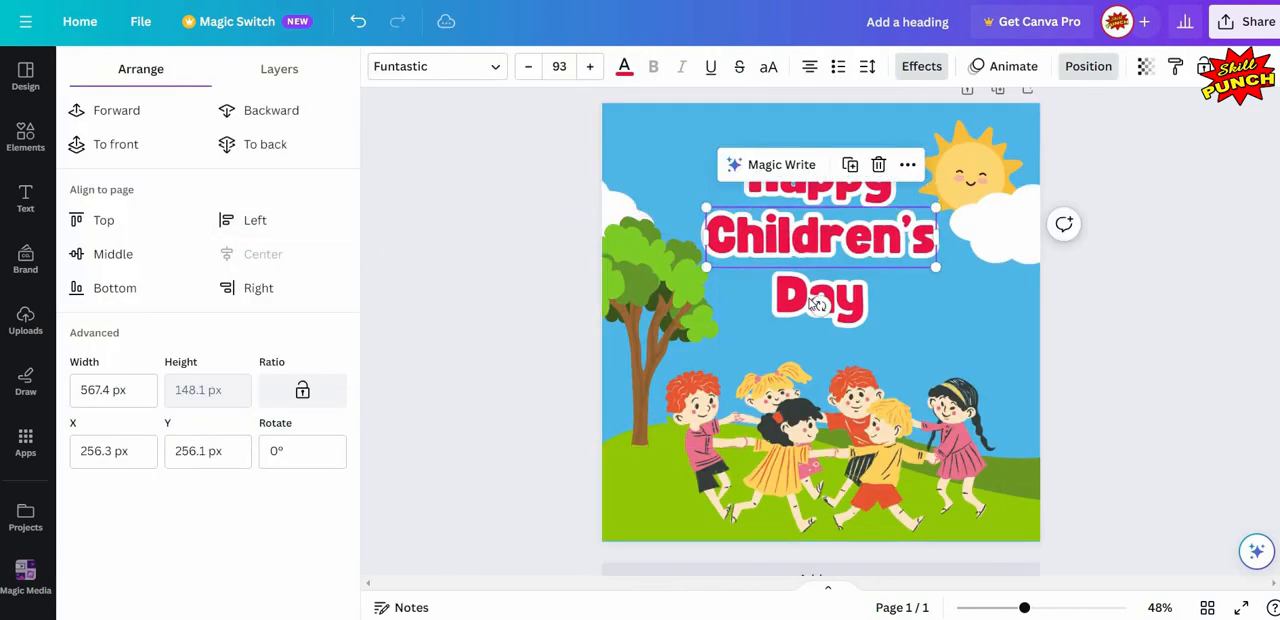
left_click(820, 297)
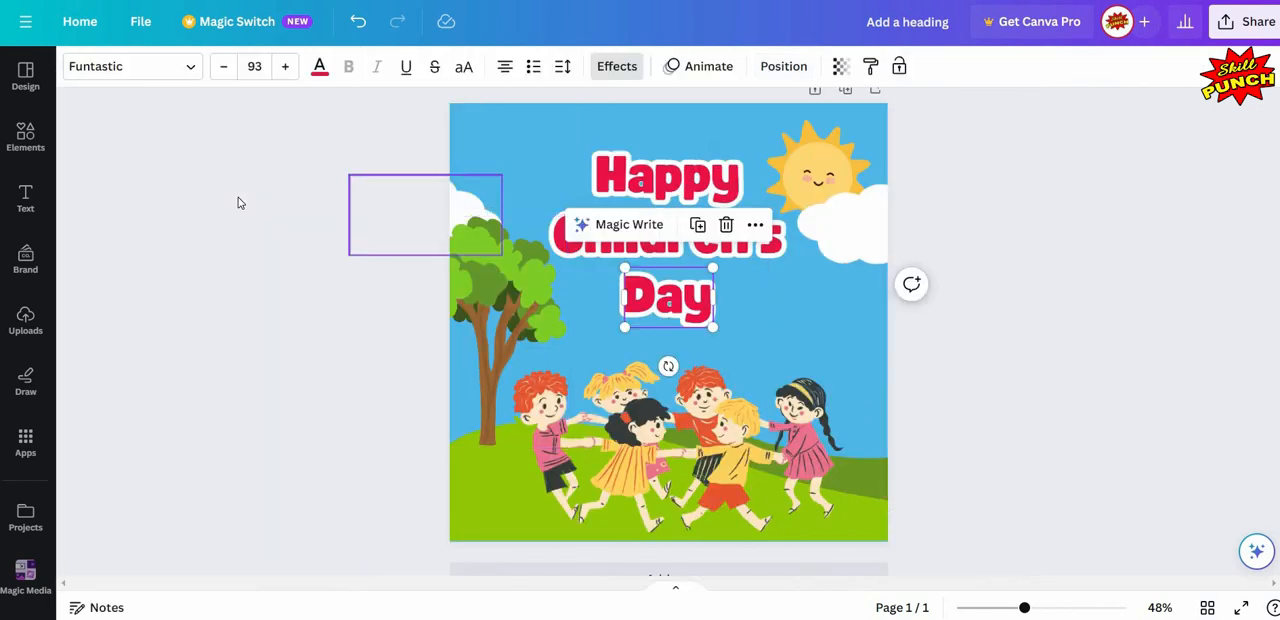
left_click(240, 203)
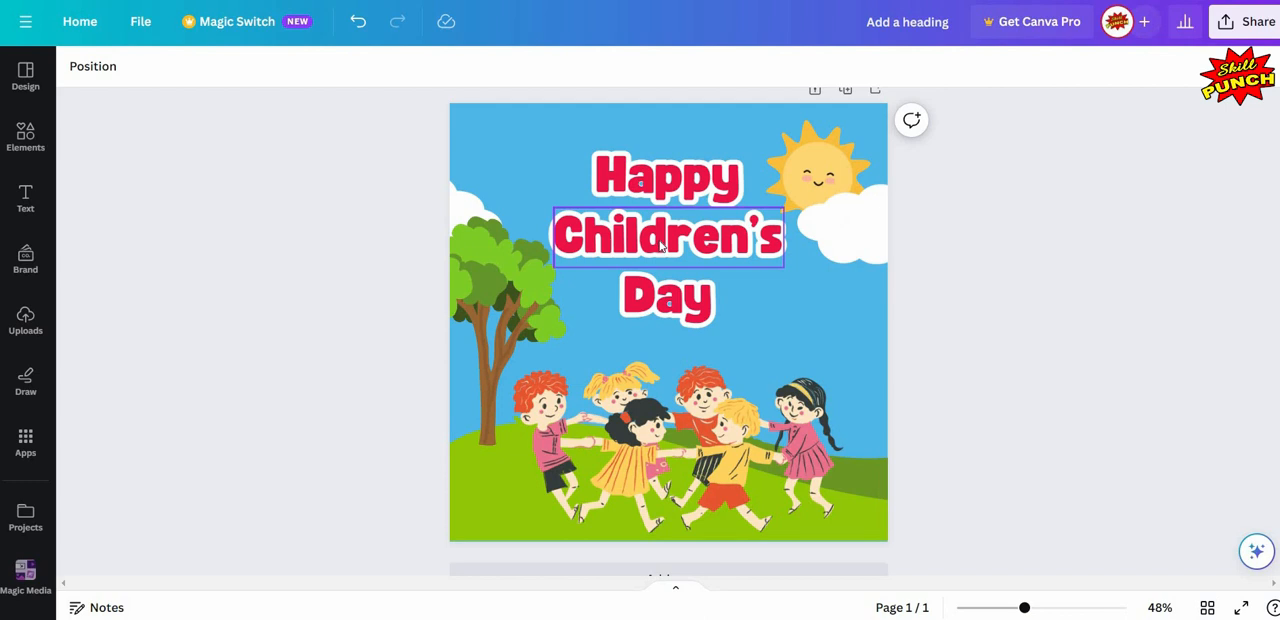
- Recolour the "Children's" text with the blue sampled from the sky, darkened to #1178AB
left_click(658, 243)
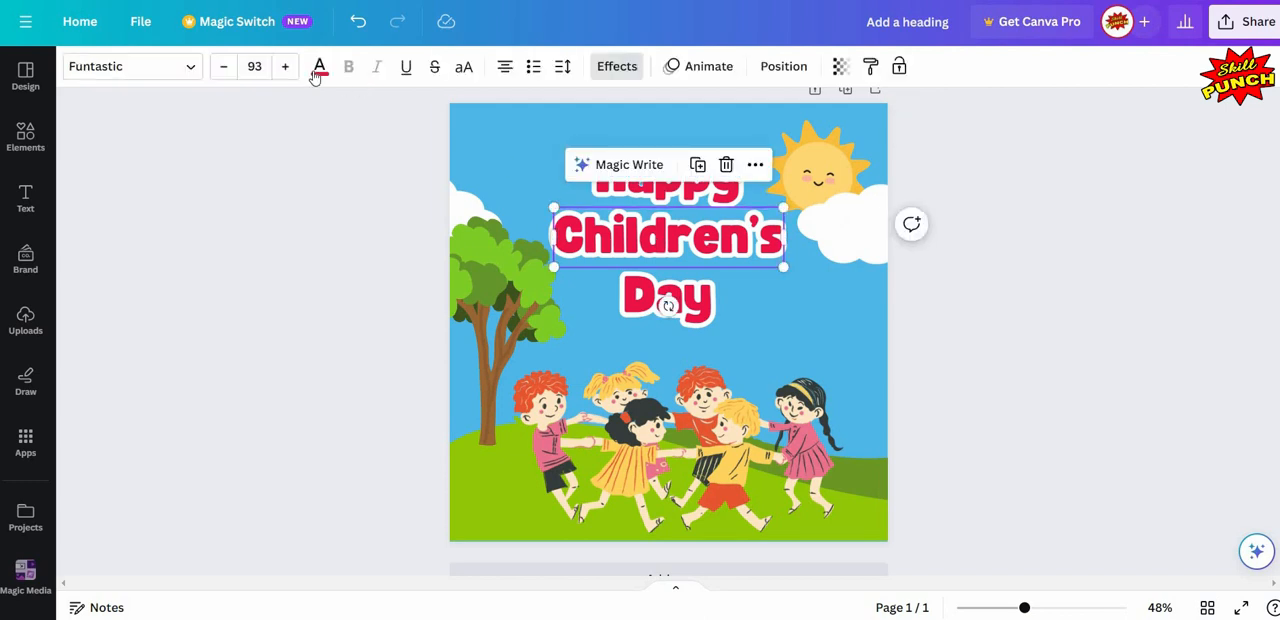
left_click(319, 66)
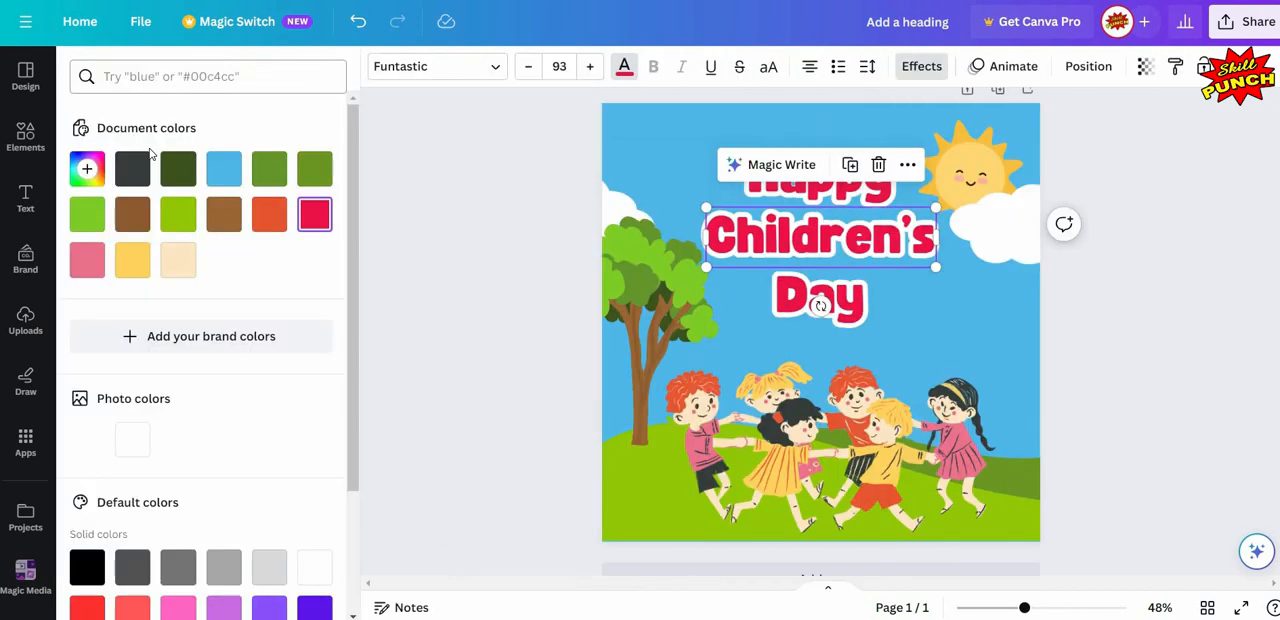
left_click(87, 170)
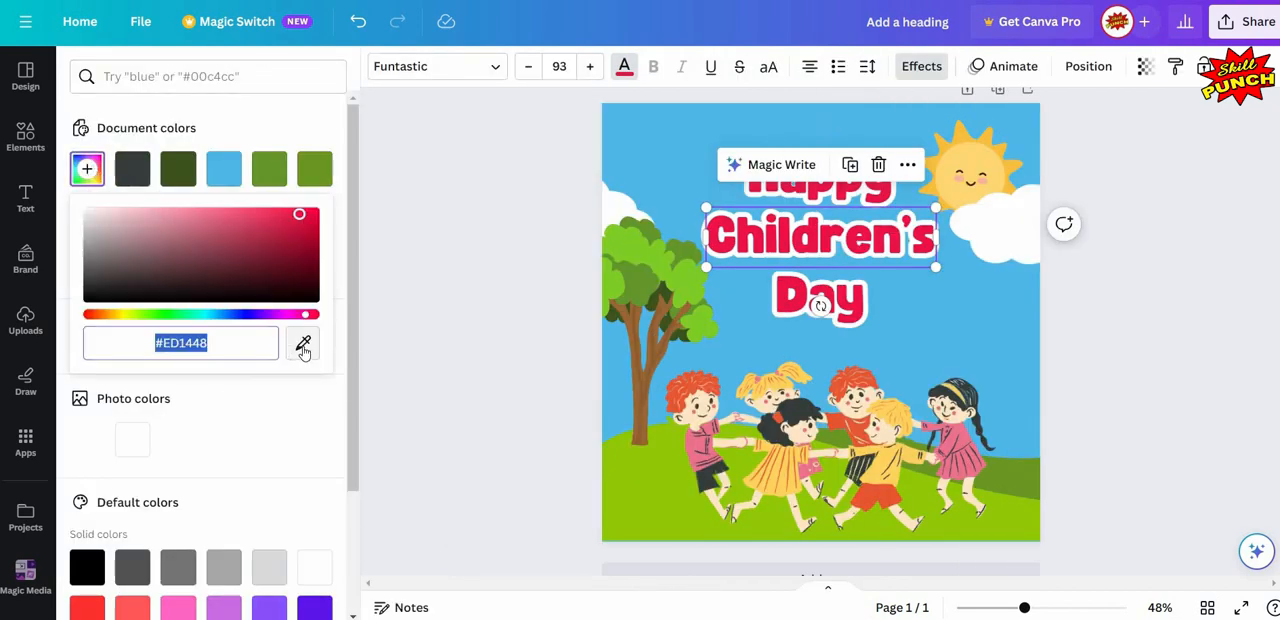
left_click(303, 345)
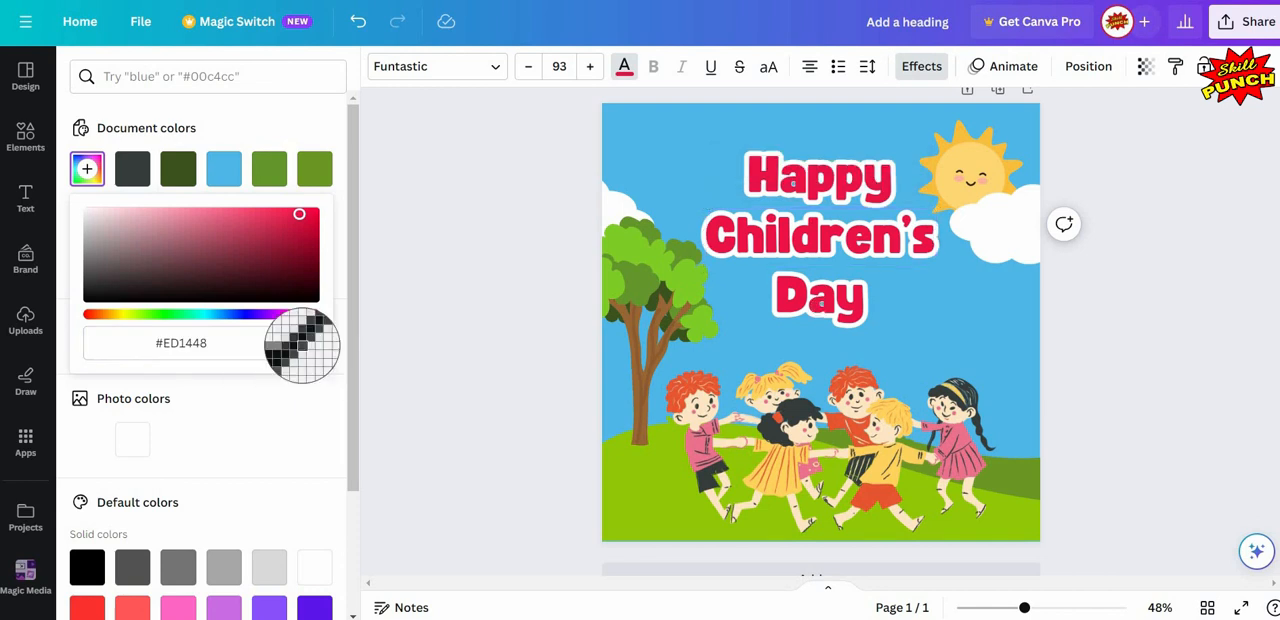
left_click(679, 183)
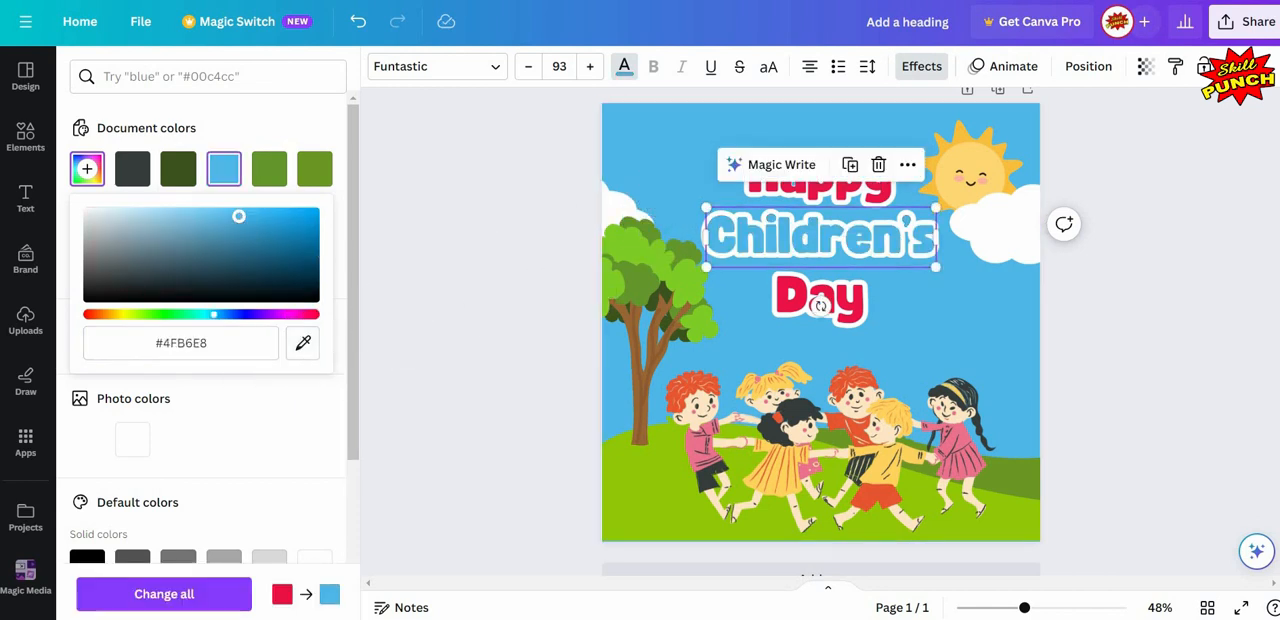
left_click_drag(239, 216, 296, 238)
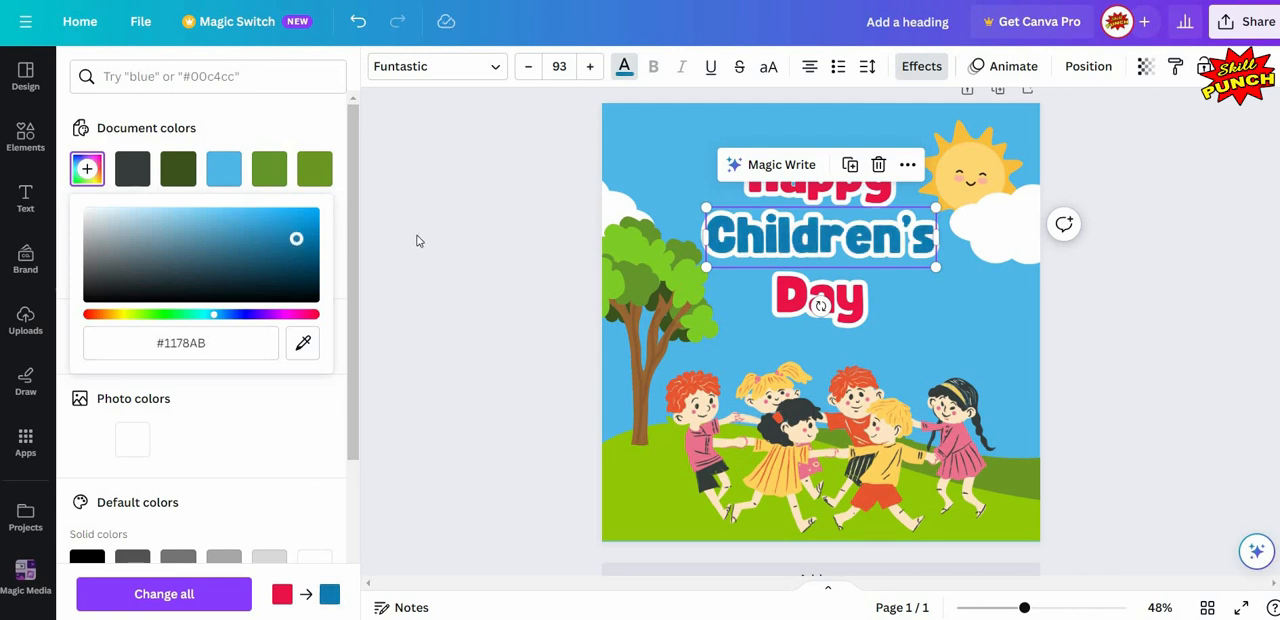
key("Escape")
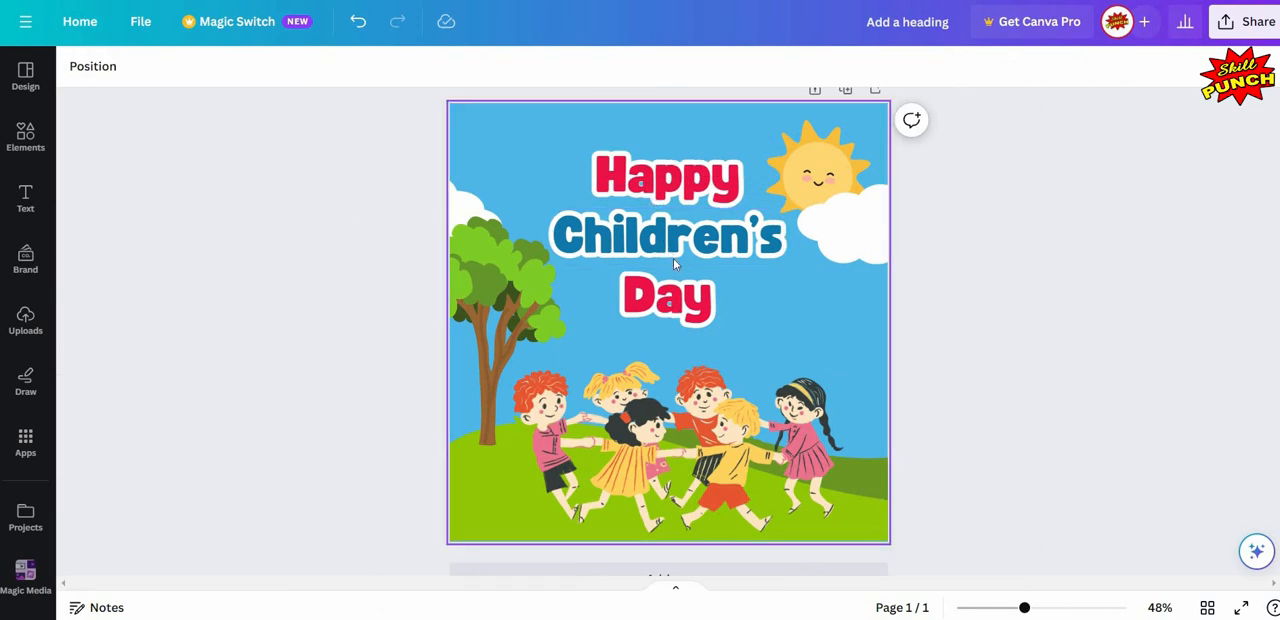
- Shrink the three heading lines together to about size 78.8 and centre them horizontally between the tree and the sun
left_click_drag(696, 305, 600, 190)
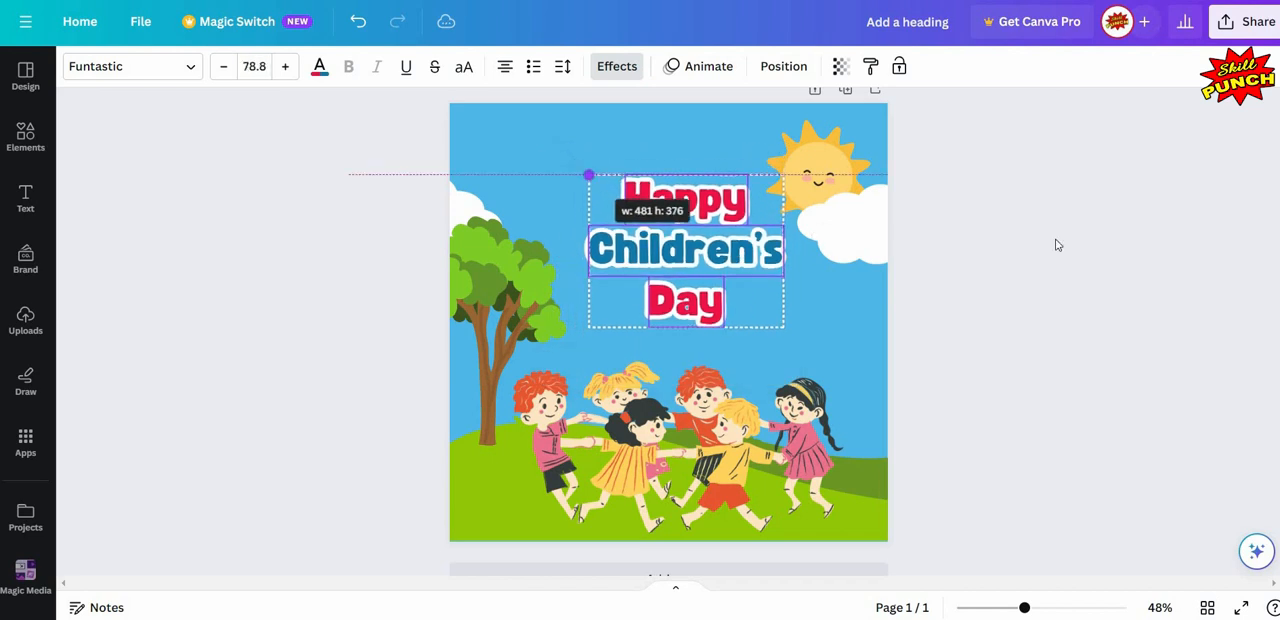
left_click(584, 149)
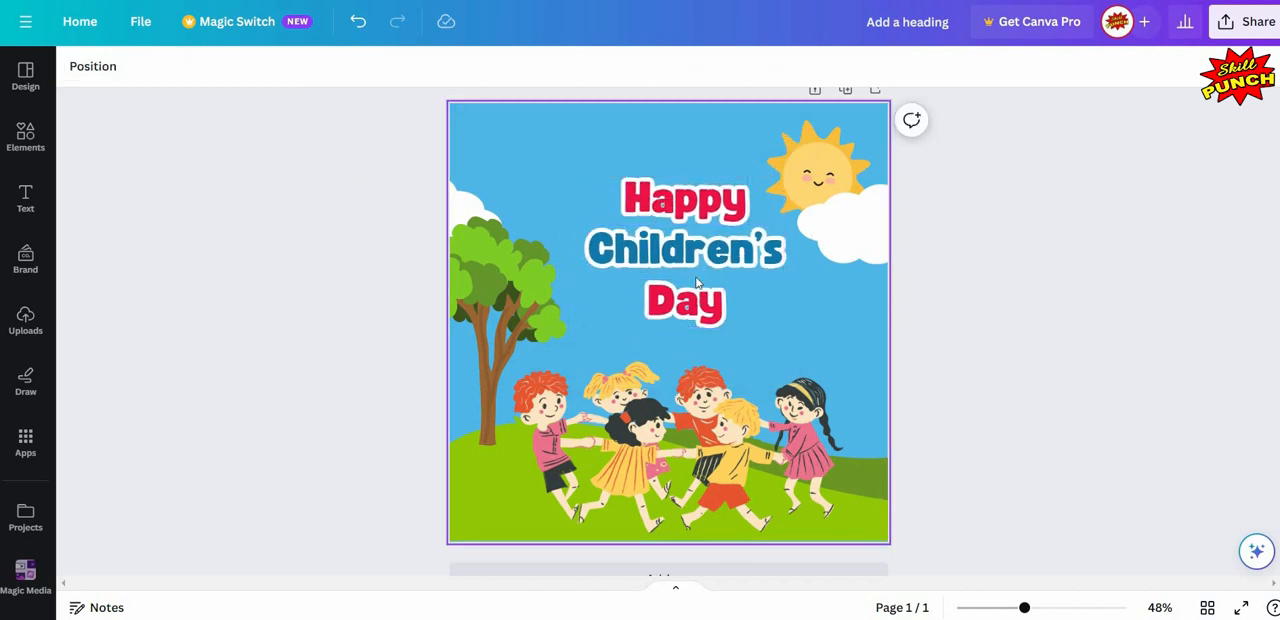
left_click_drag(584, 147, 726, 328)
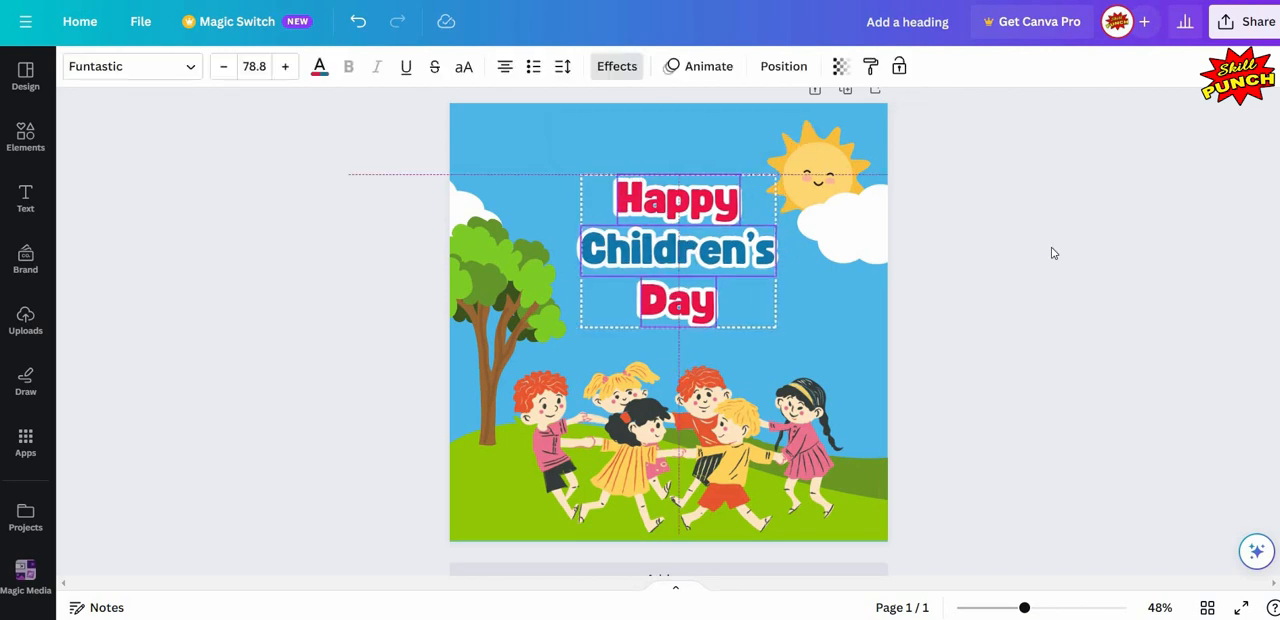
key("Left")
key("Left")
key("Left")
- Search the element library for "splash" and narrow the results to graphics
left_click(37, 157)
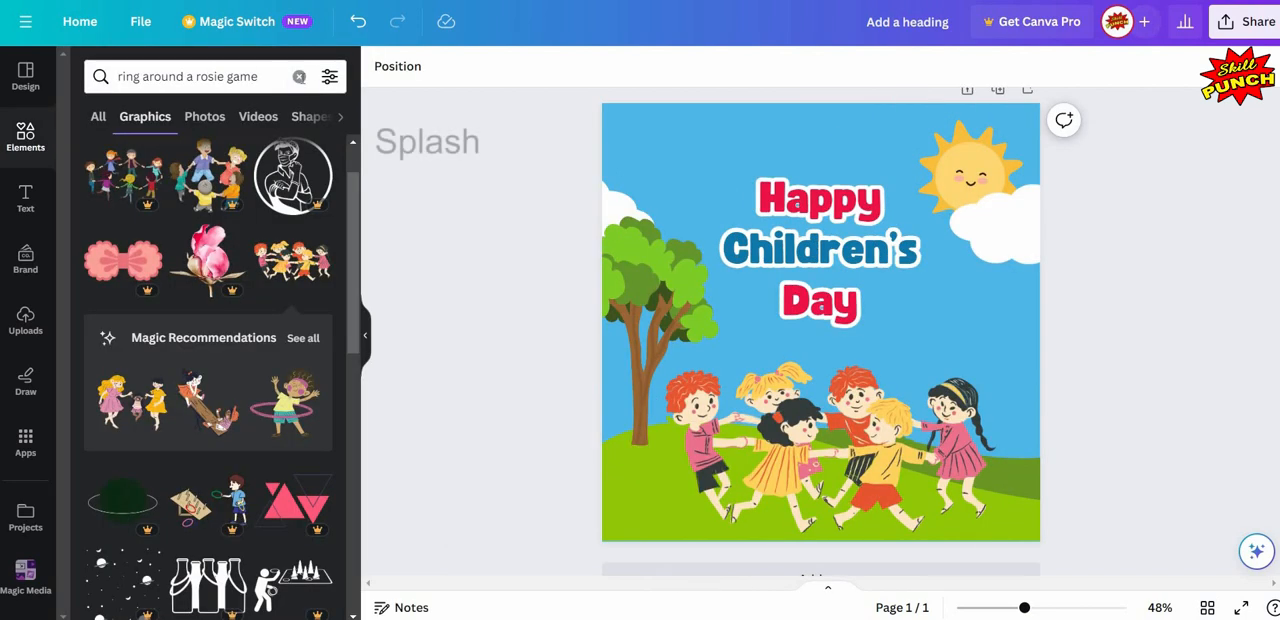
left_click(298, 77)
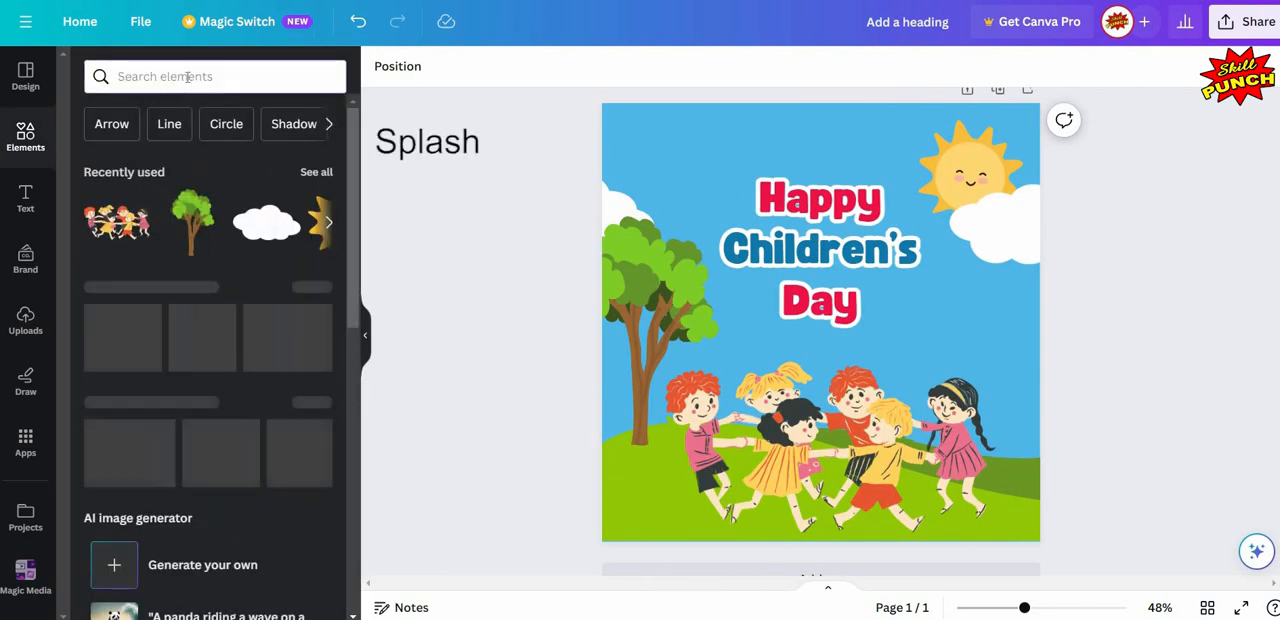
type("sp")
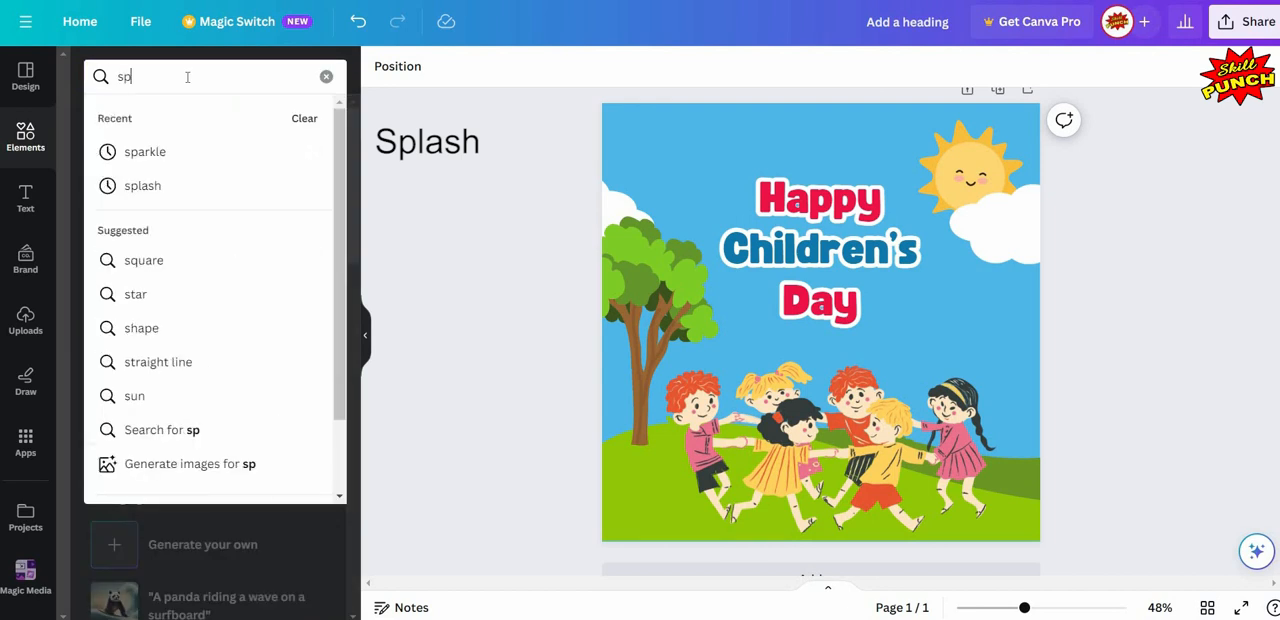
type("lash")
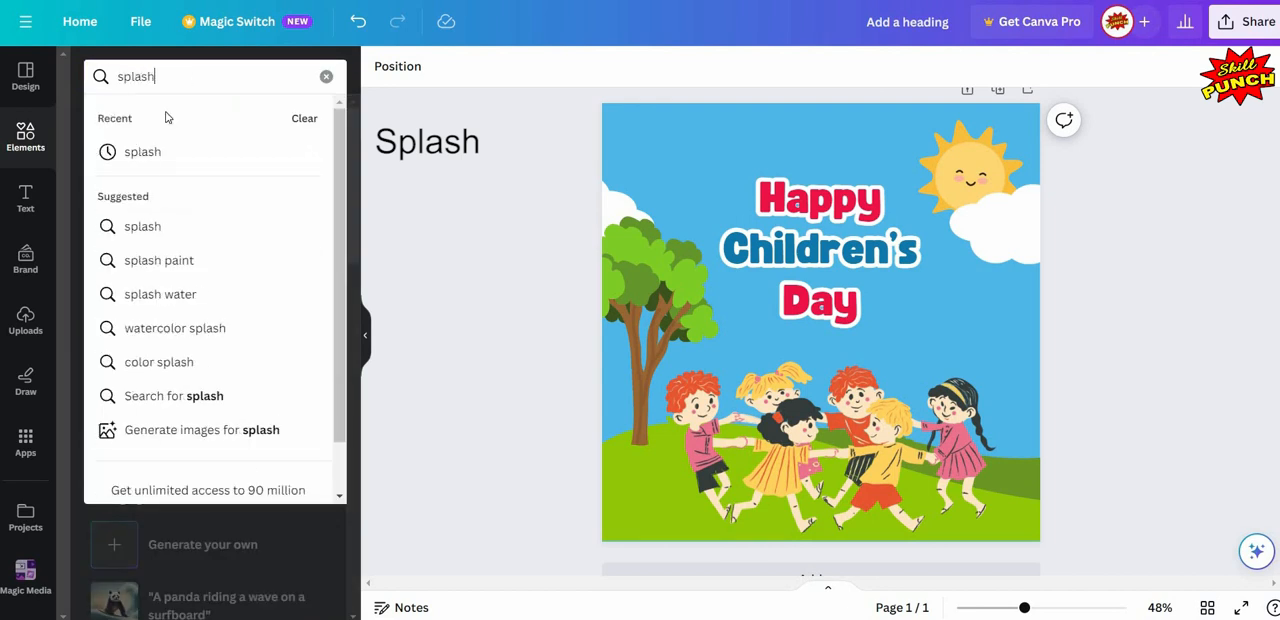
left_click(143, 227)
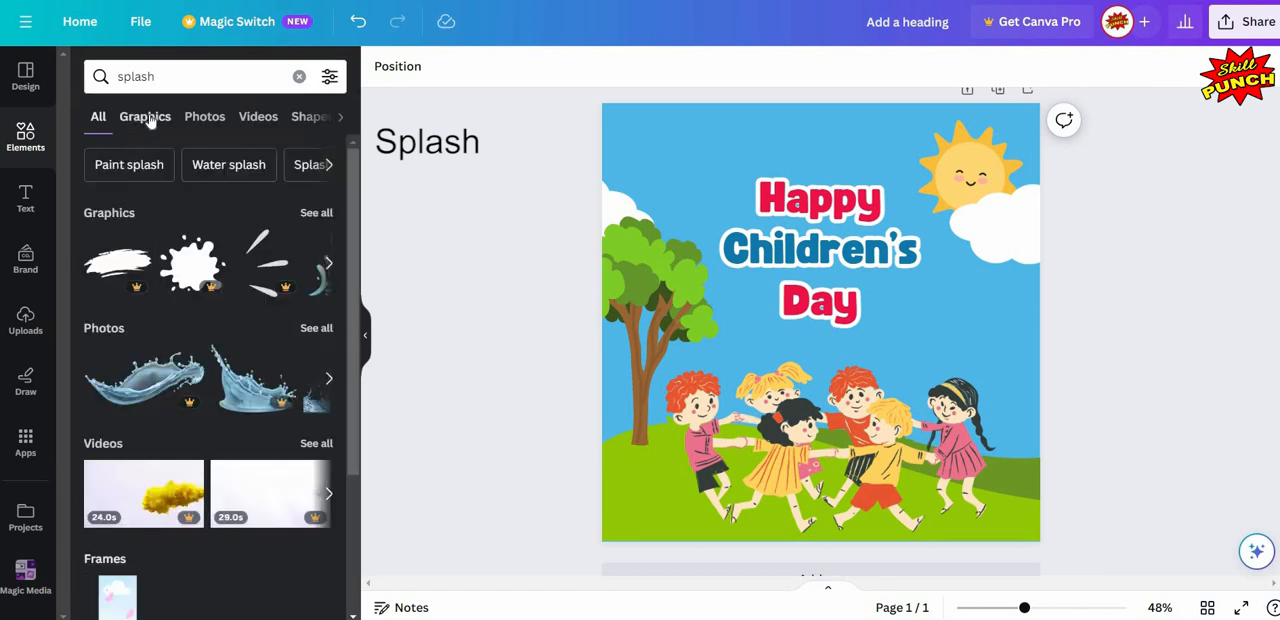
left_click(147, 117)
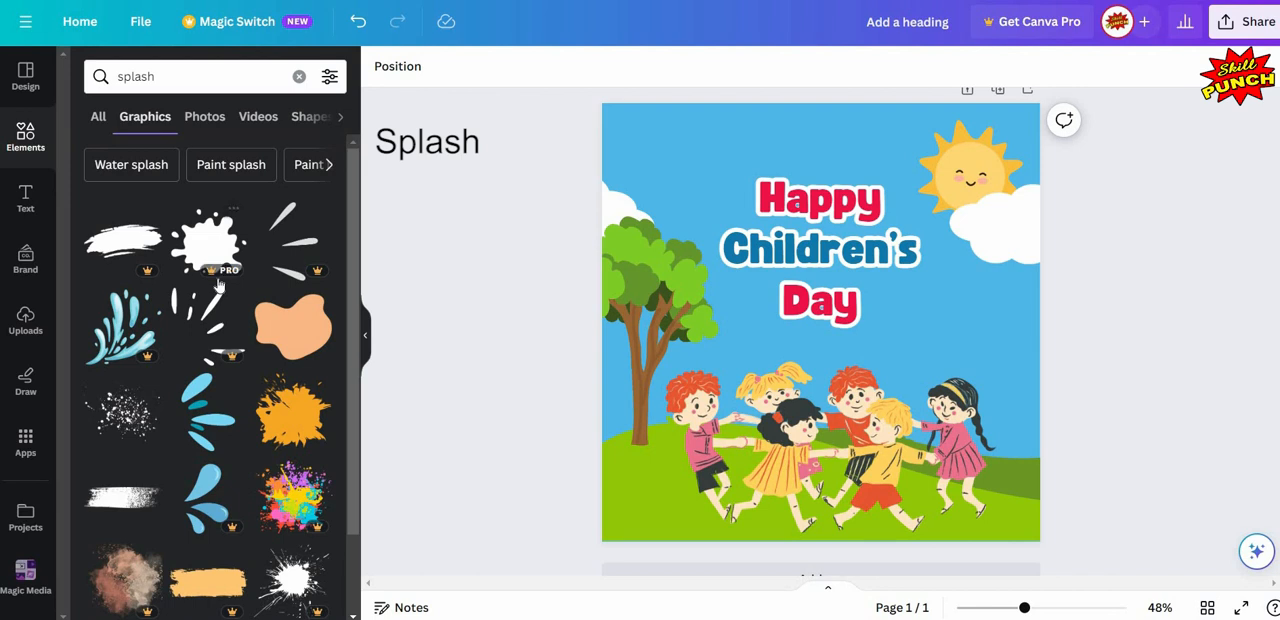
- Insert the free three-drop Splash Marks graphic, shrink and tilt it, and place it between the tree and the "Happy" heading
scroll(218, 285, "down", 10)
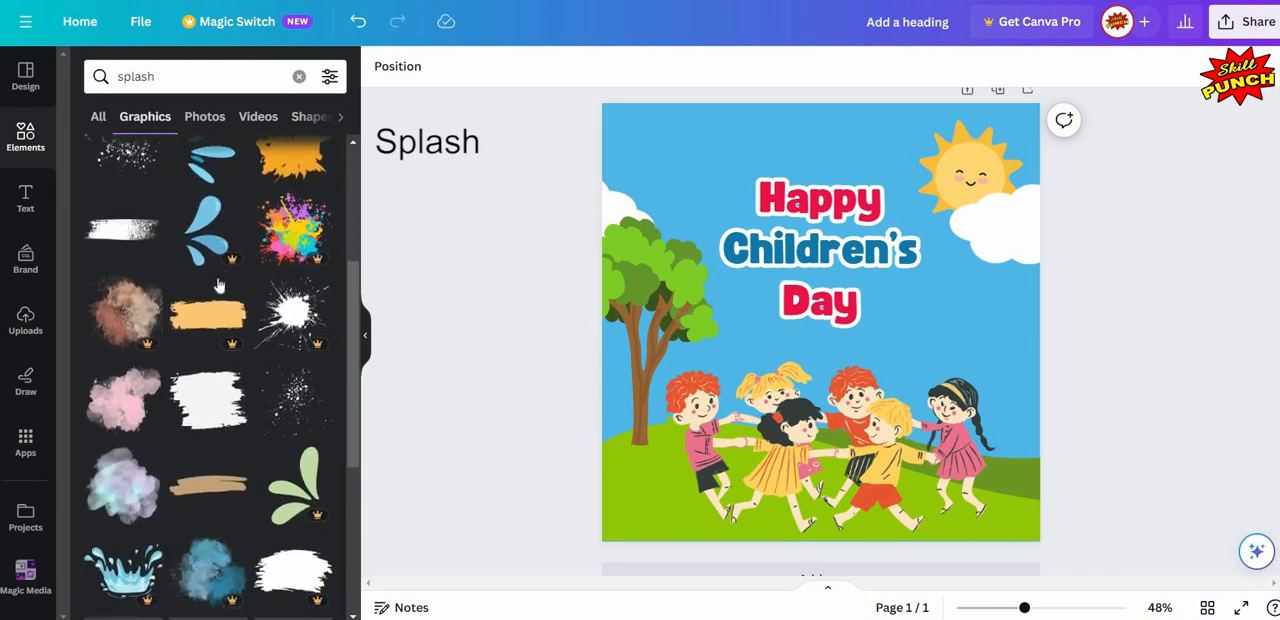
scroll(218, 285, "down", 5)
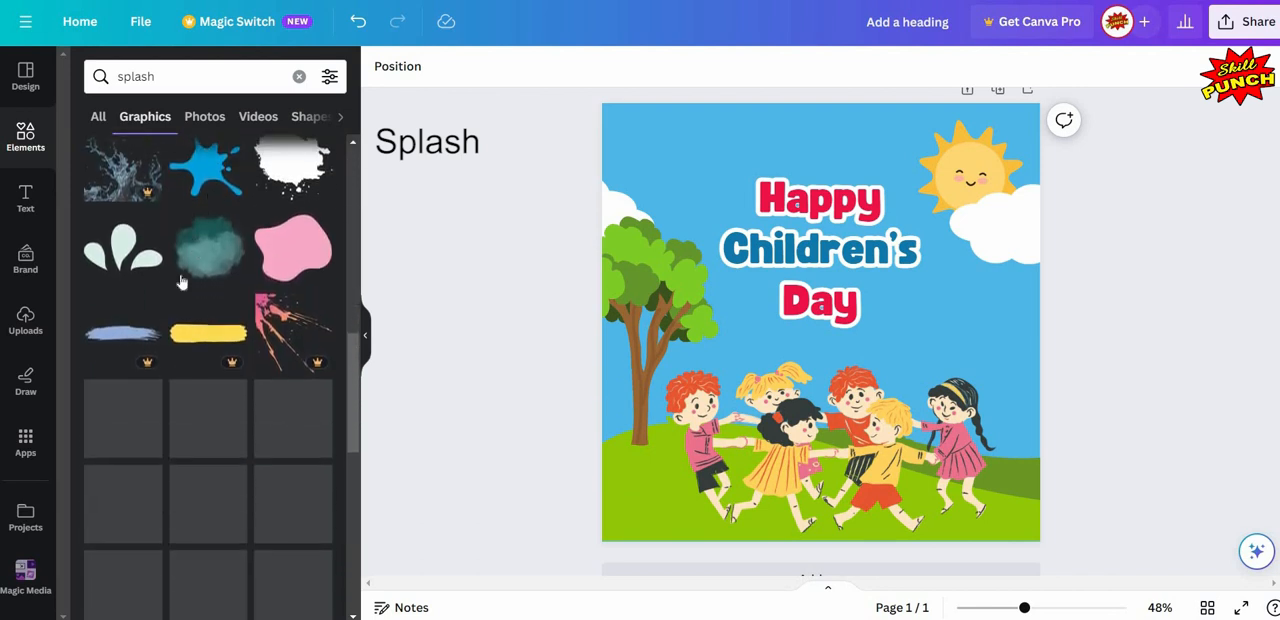
left_click(148, 221)
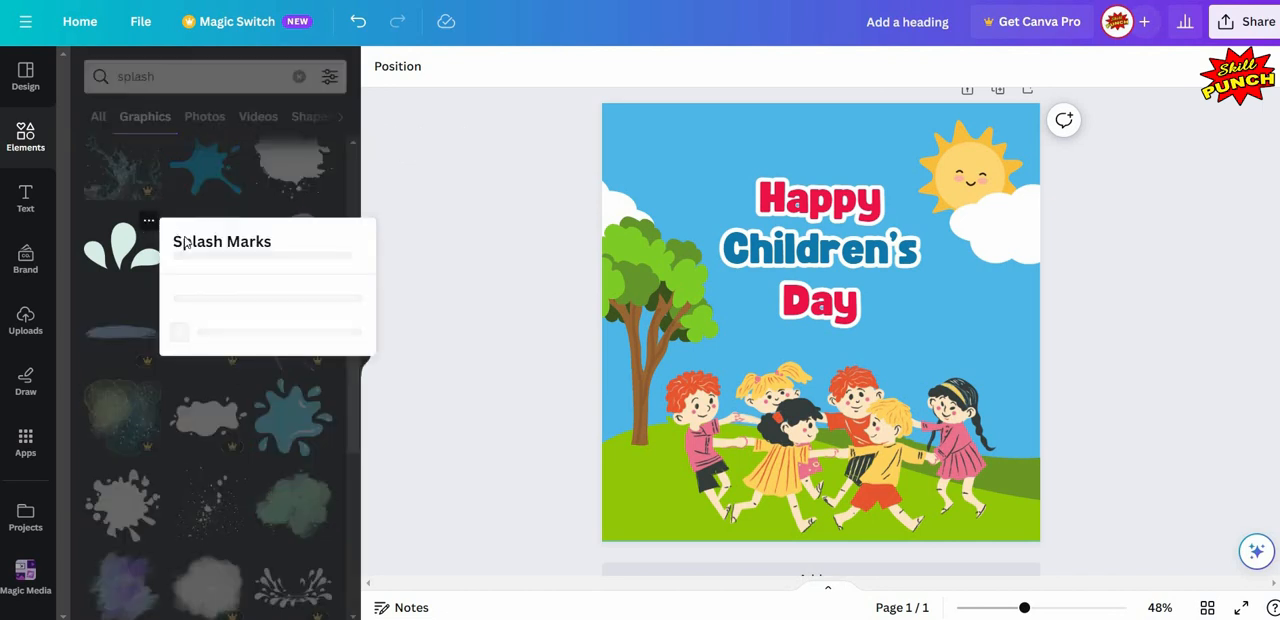
left_click(116, 257)
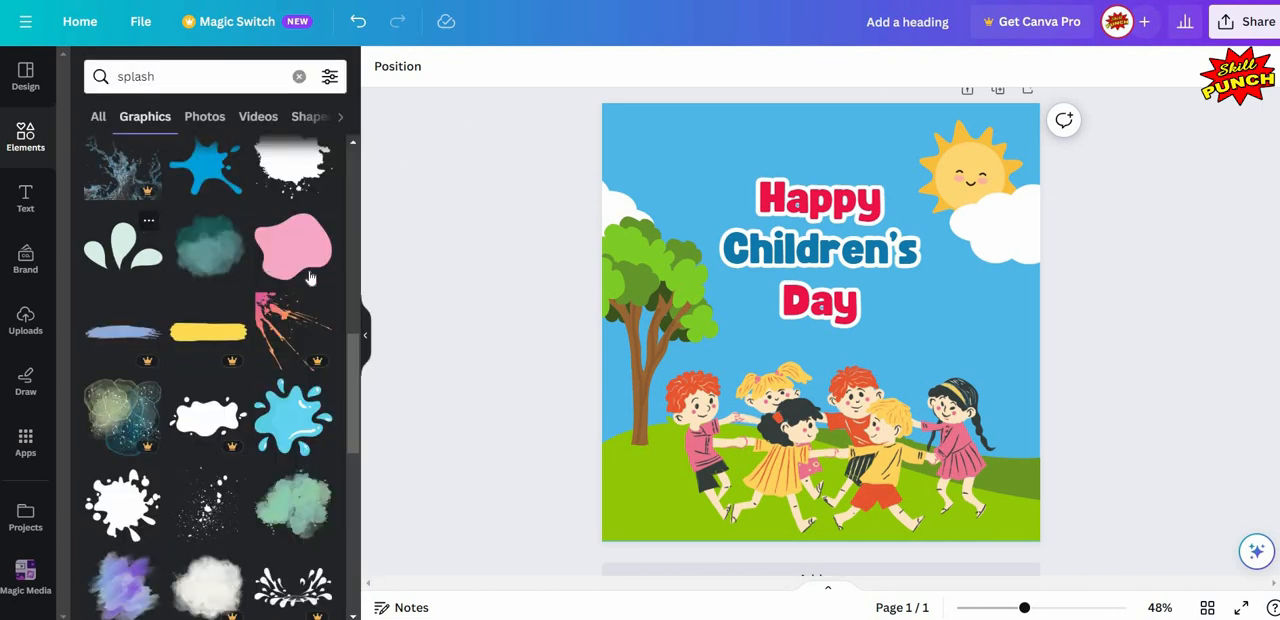
left_click(365, 340)
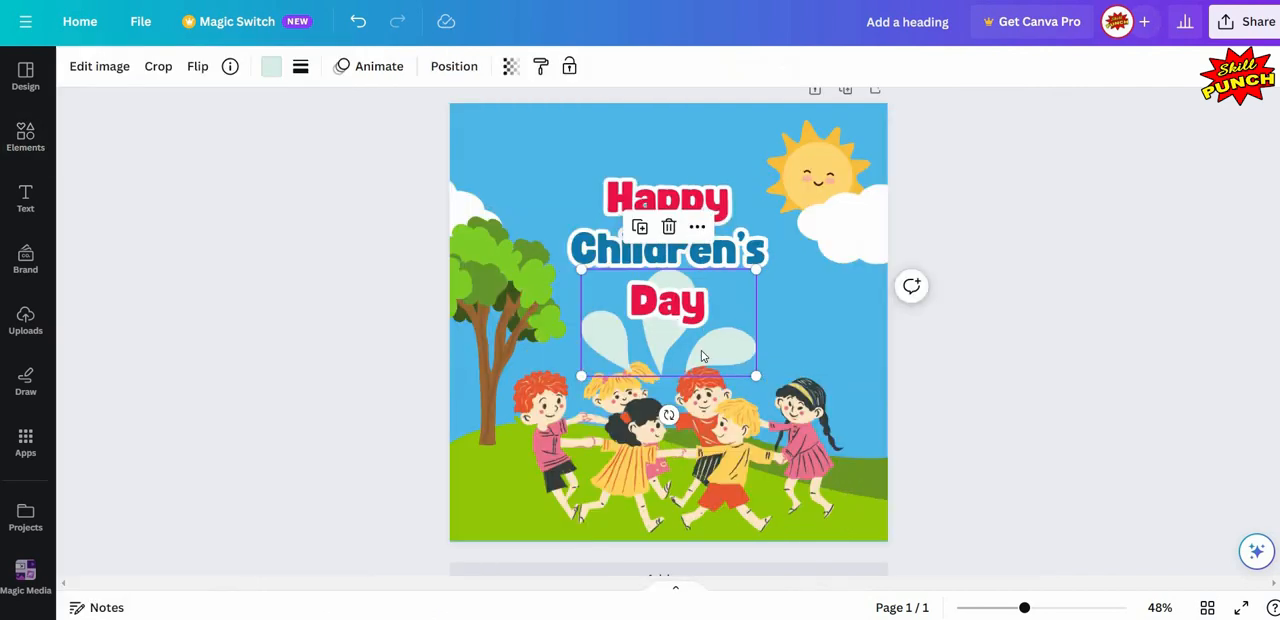
left_click_drag(701, 352, 604, 257)
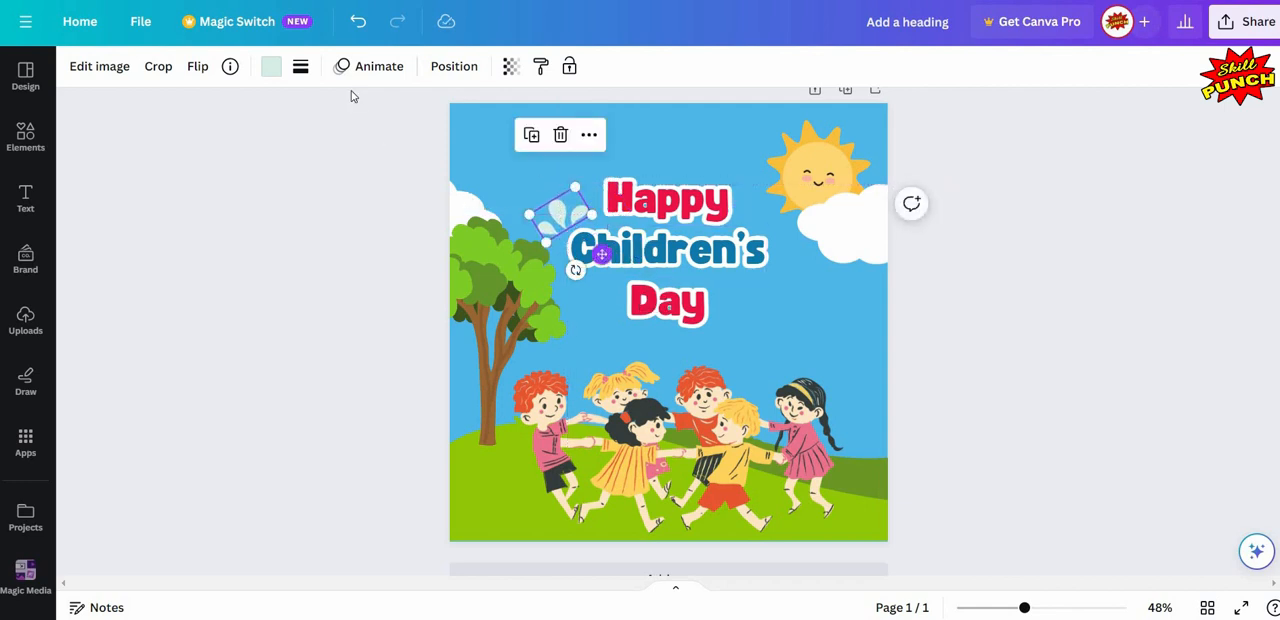
- Recolour the splash graphic with the blue #1178AB sampled from the "Children's" text
left_click(268, 66)
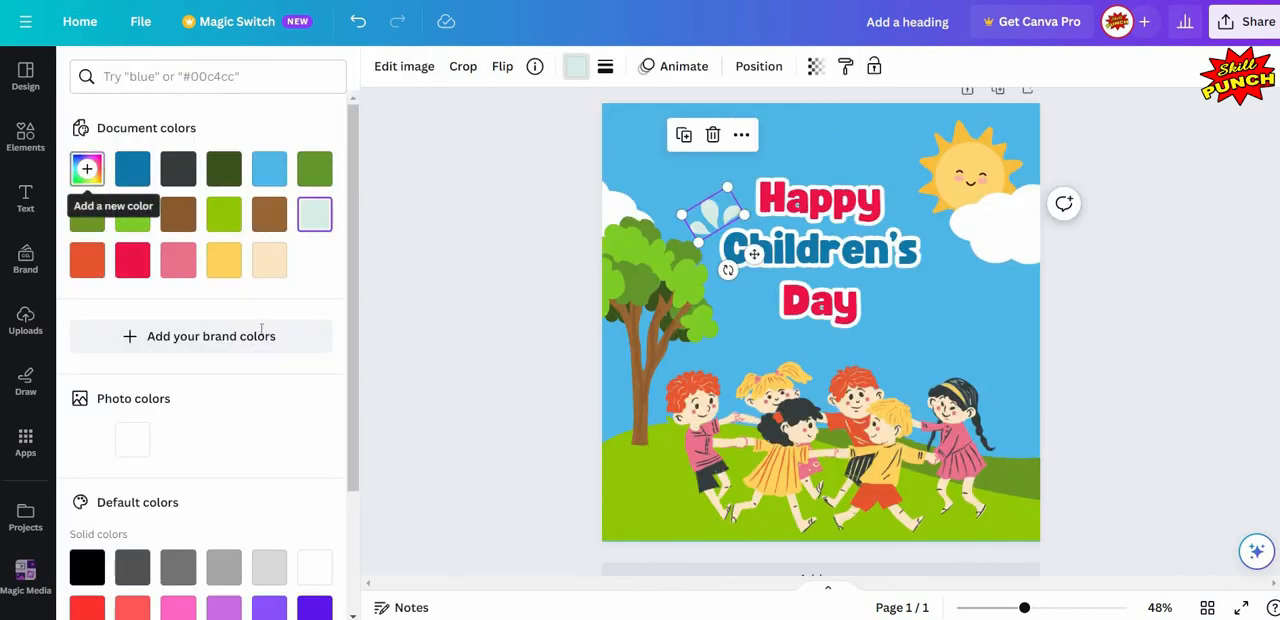
left_click(87, 168)
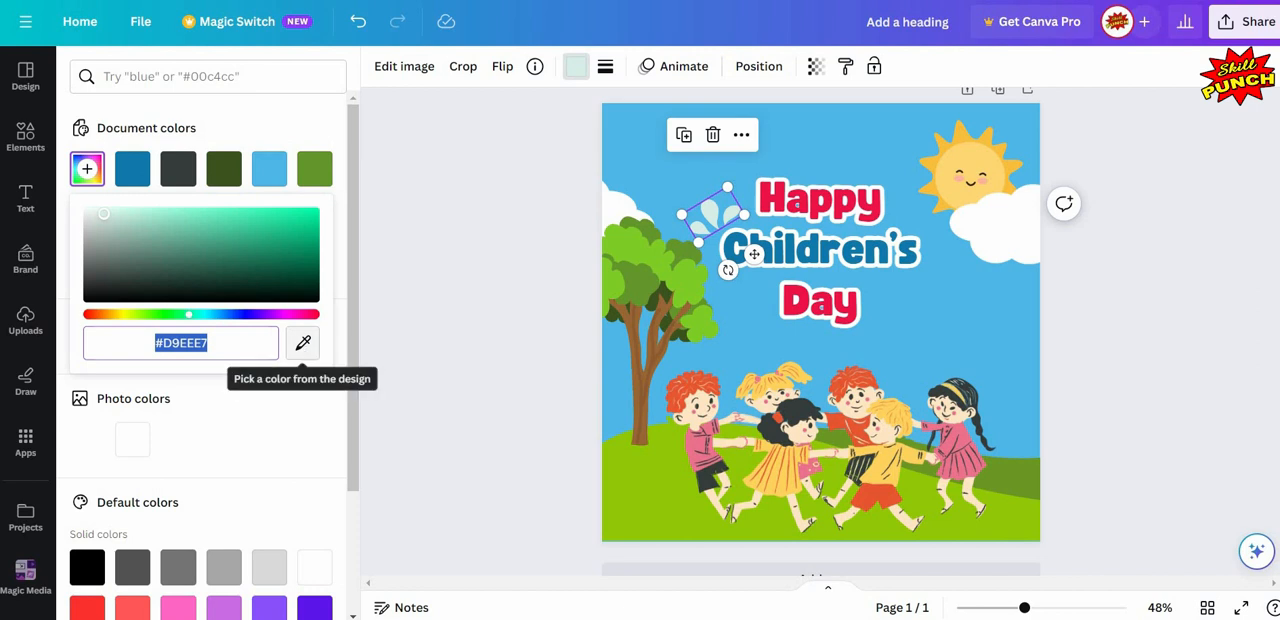
left_click(303, 343)
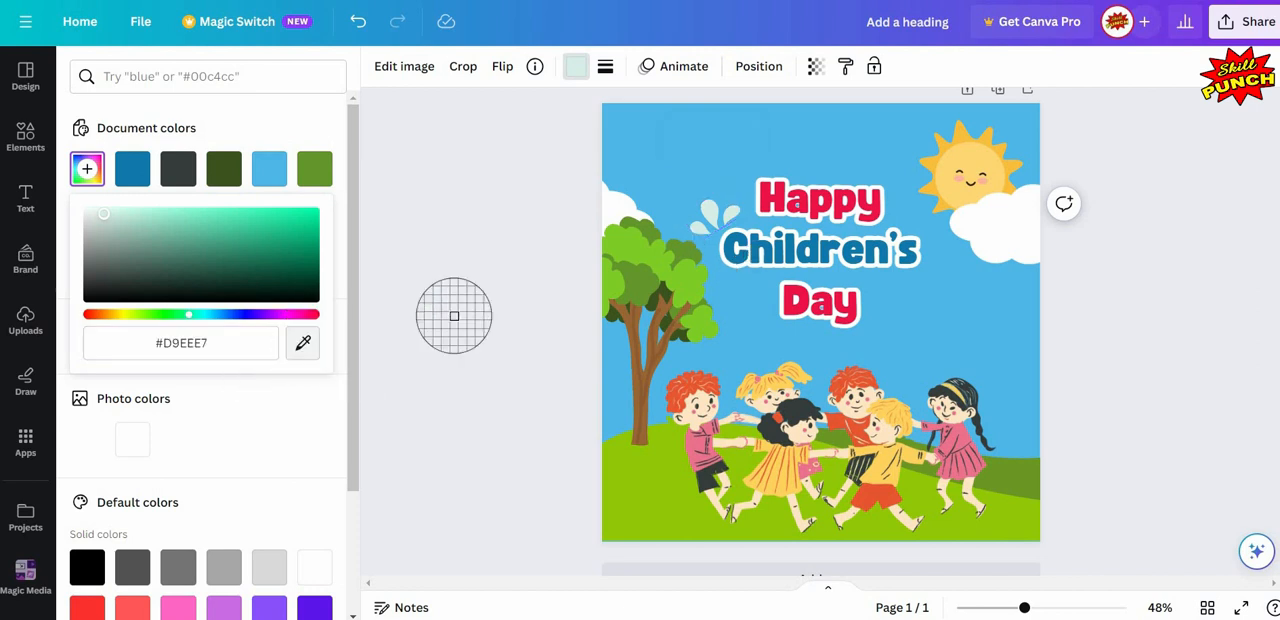
left_click(755, 241)
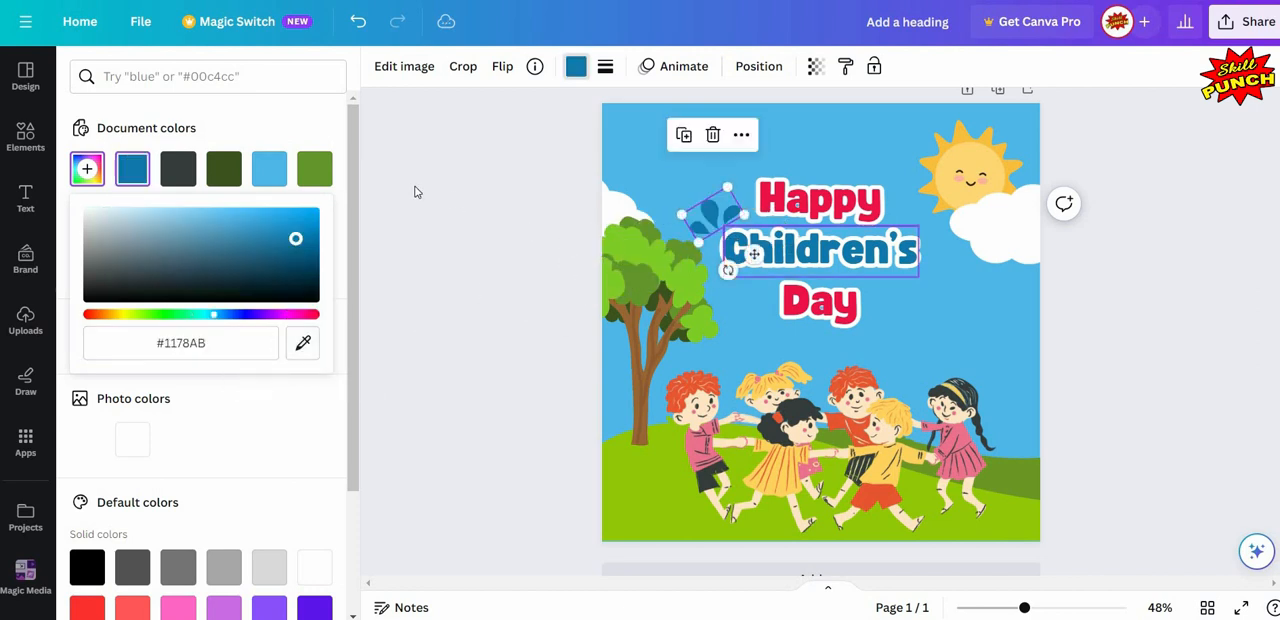
key("Escape")
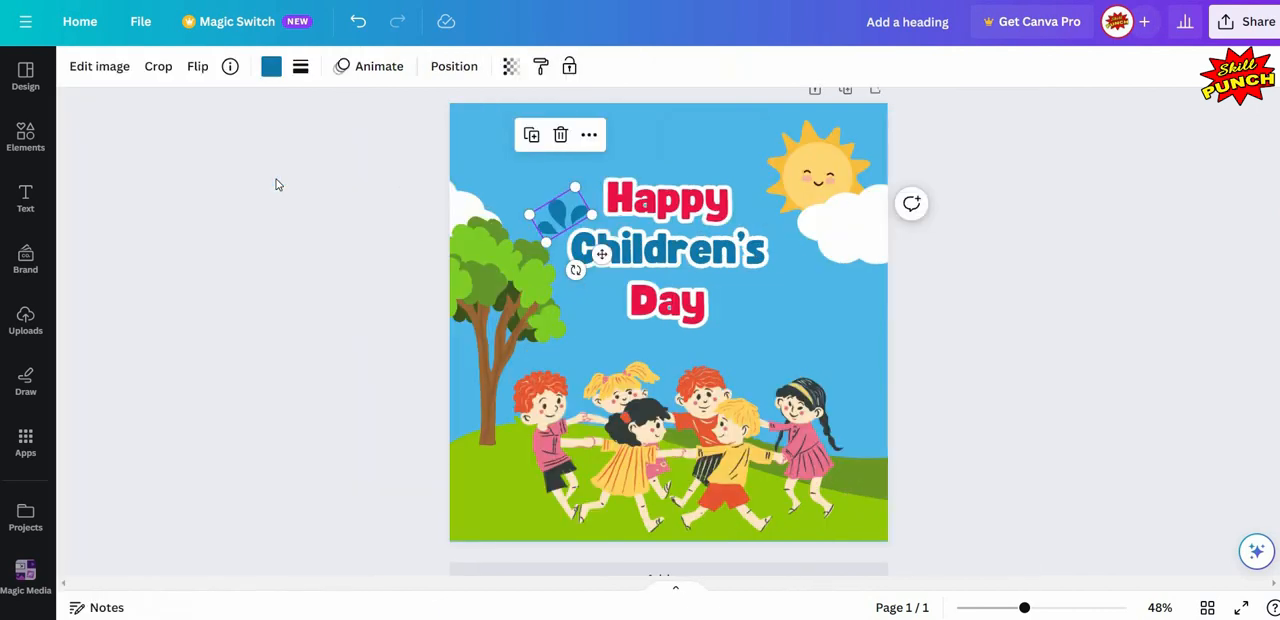
key("Escape")
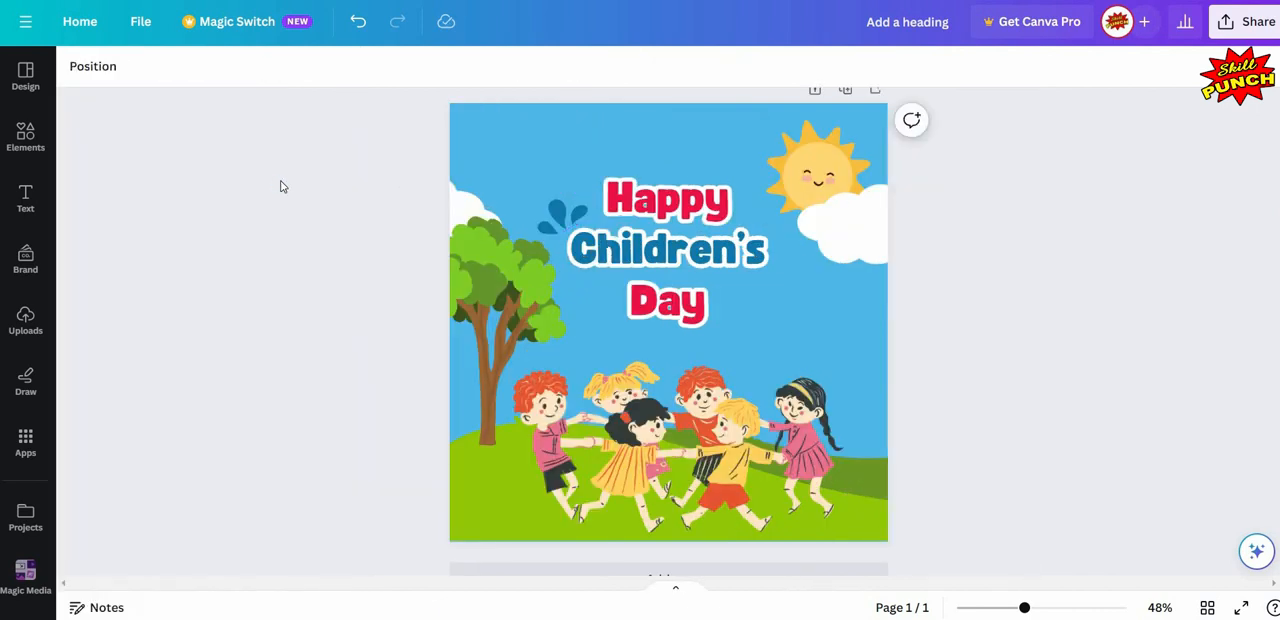
- Replace the element search with "balloons" and narrow the results to graphics
scroll(286, 192, "down", 1)
scroll(286, 192, "up", 2)
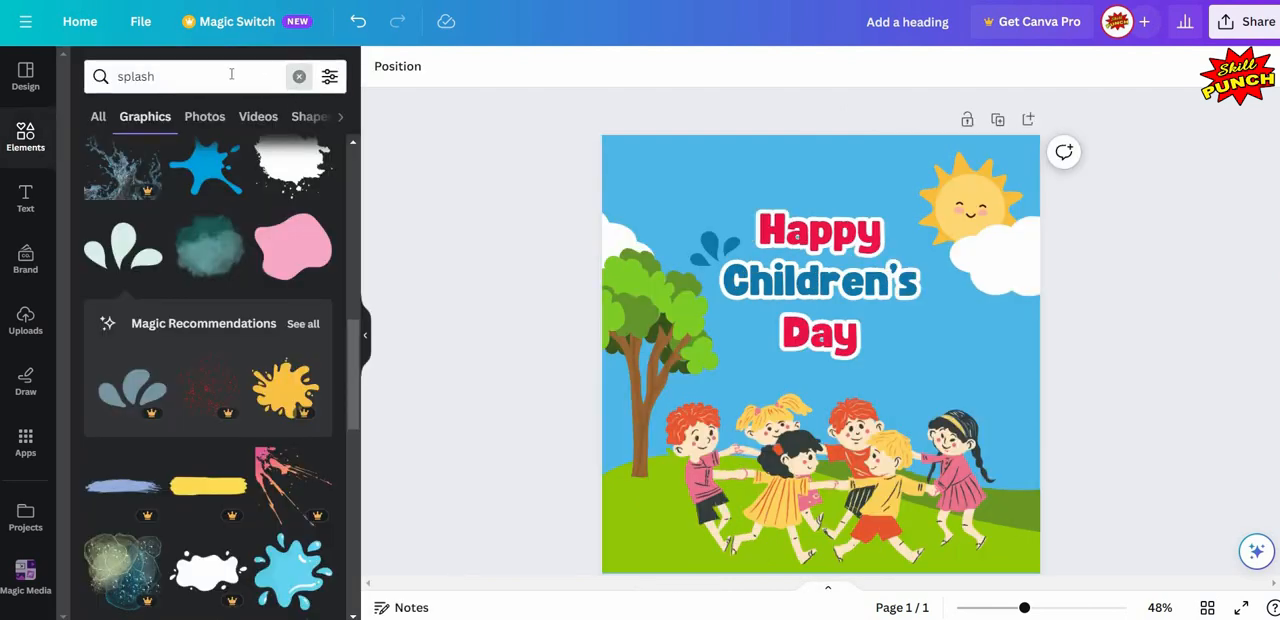
left_click(299, 76)
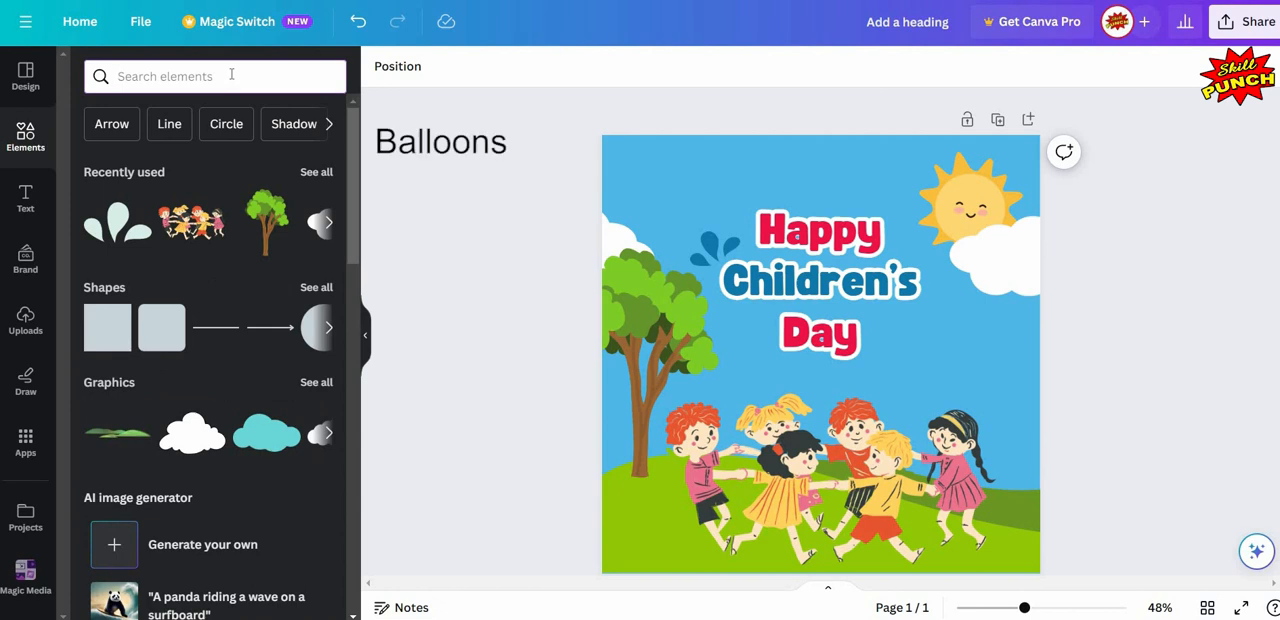
type("bal")
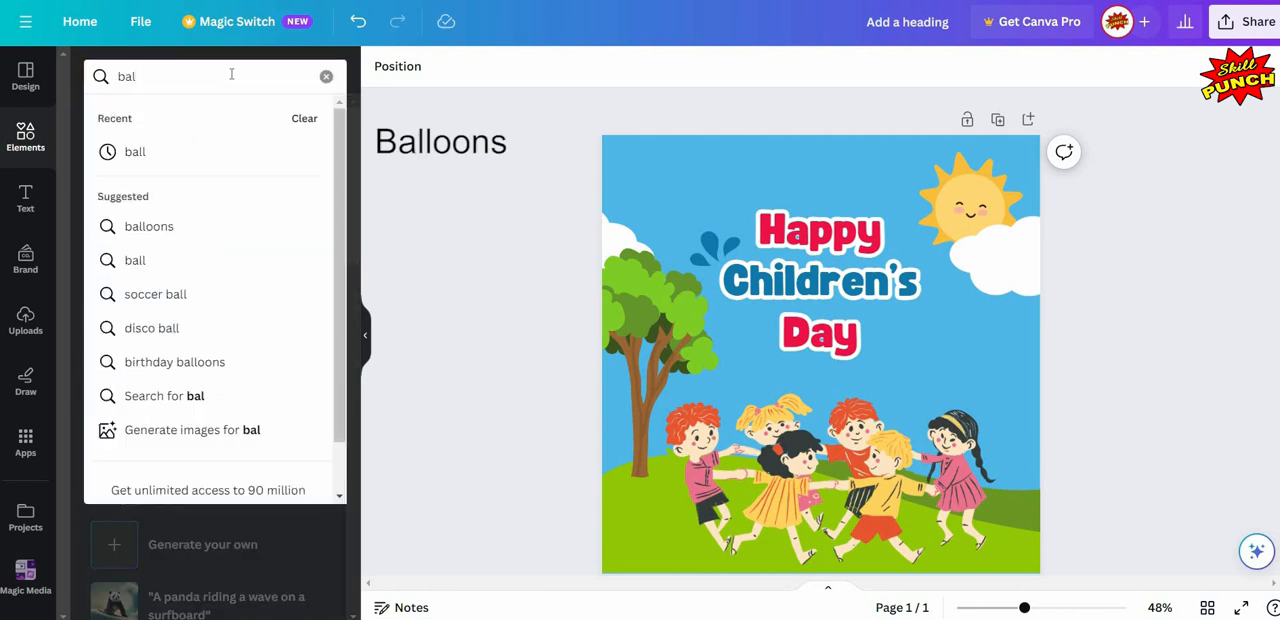
type("loons")
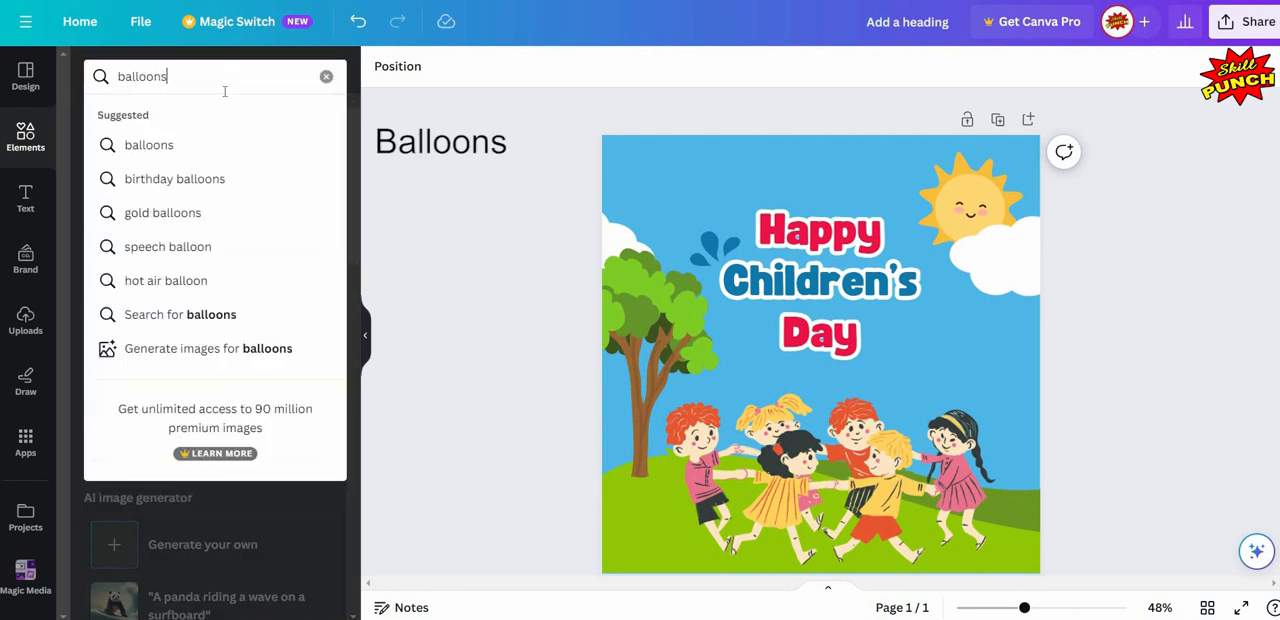
left_click(150, 145)
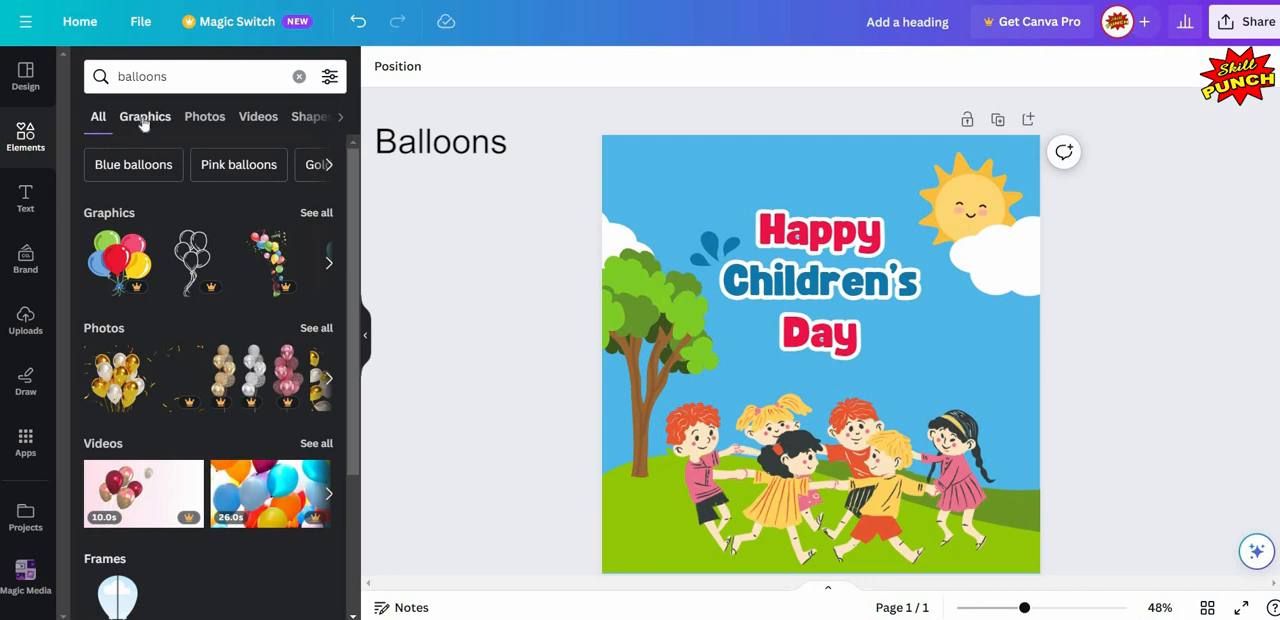
left_click(144, 120)
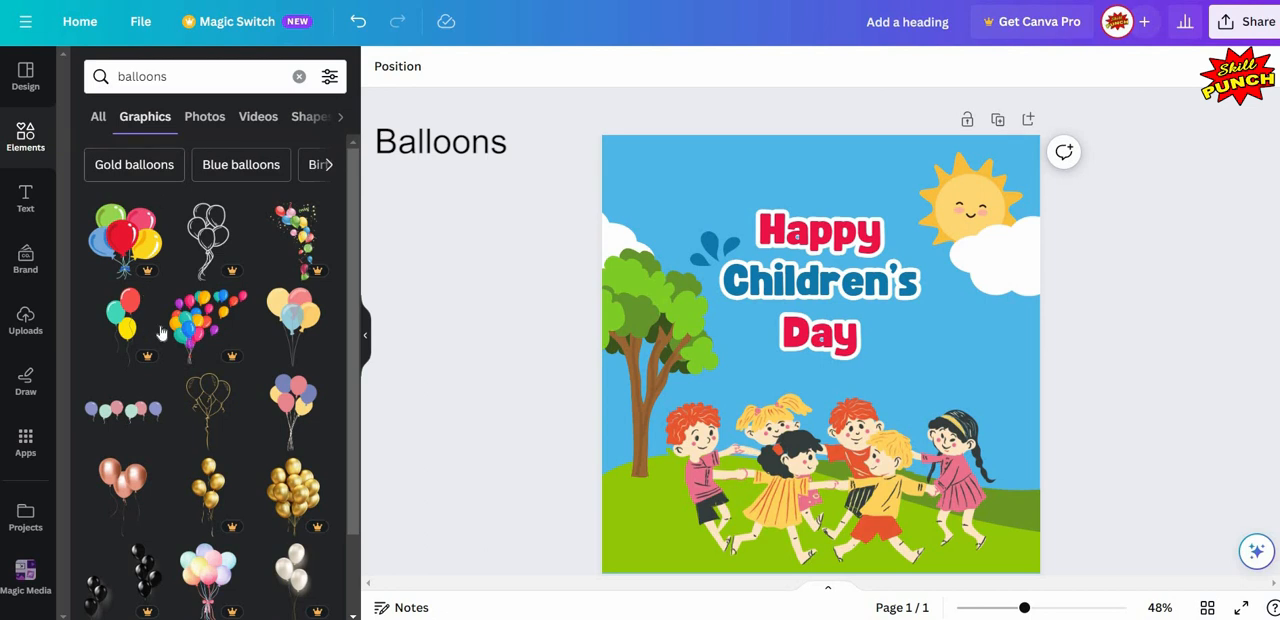
- Insert the free "Watercolor Outer Space Birthday Balloons" graphic with pink, yellow and purple balloons
mouse_move(160, 331)
scroll(163, 331, "down", 5)
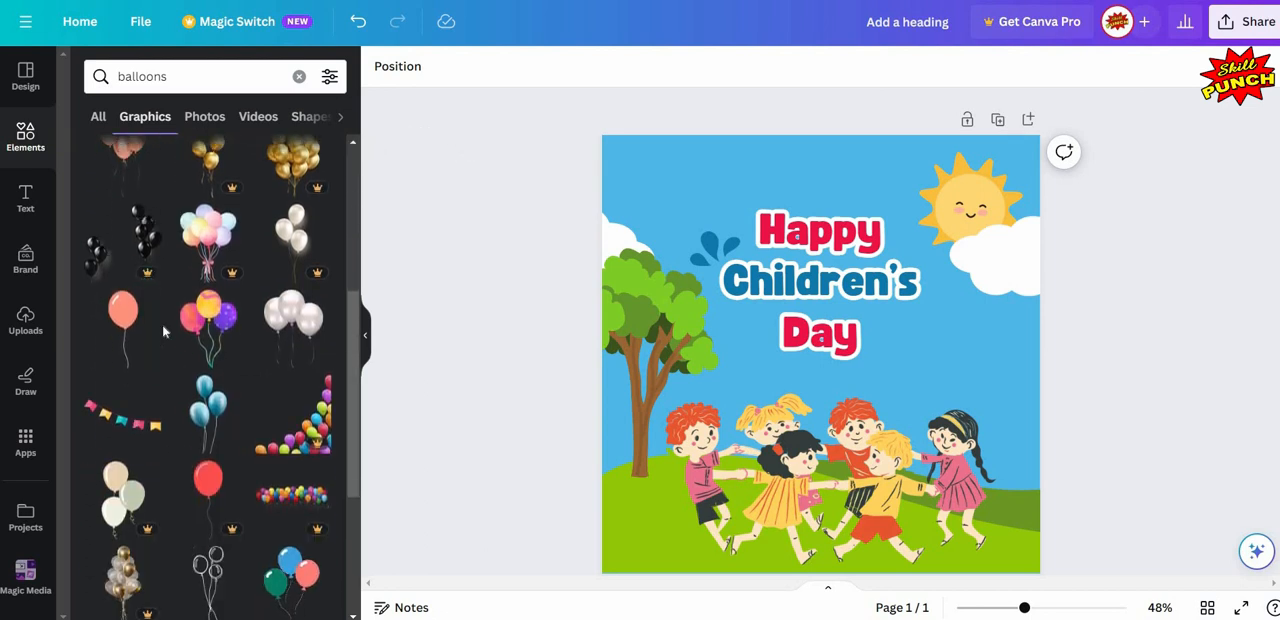
scroll(164, 331, "down", 1)
scroll(164, 331, "down", 2)
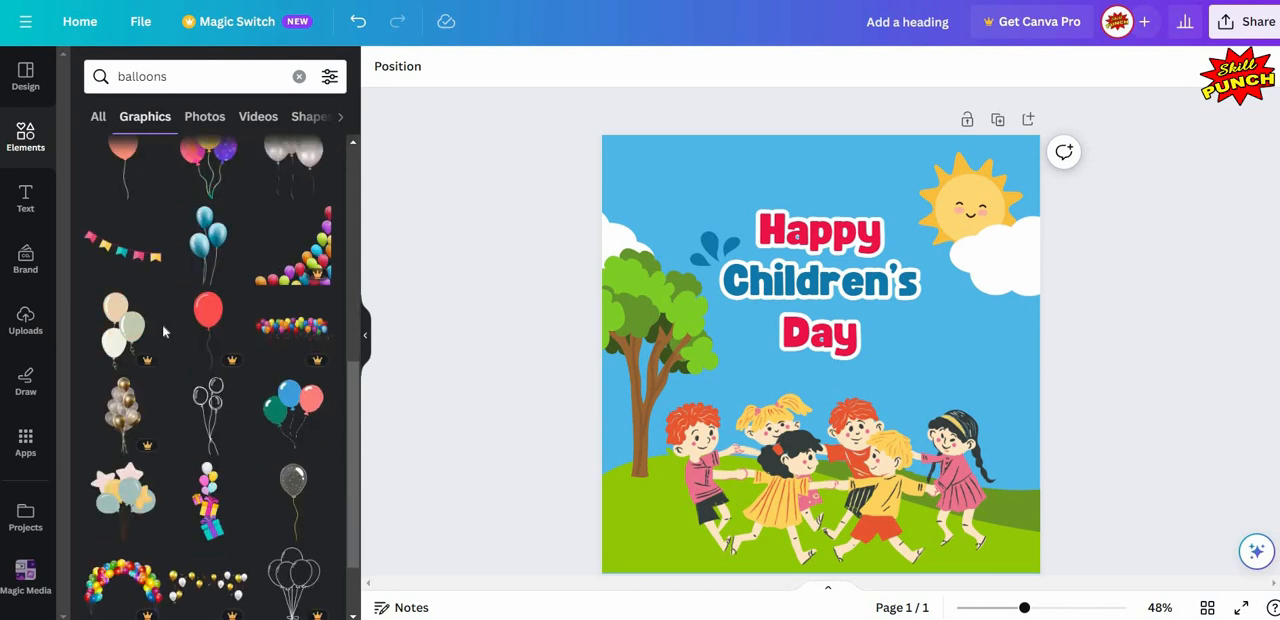
scroll(164, 331, "up", 1)
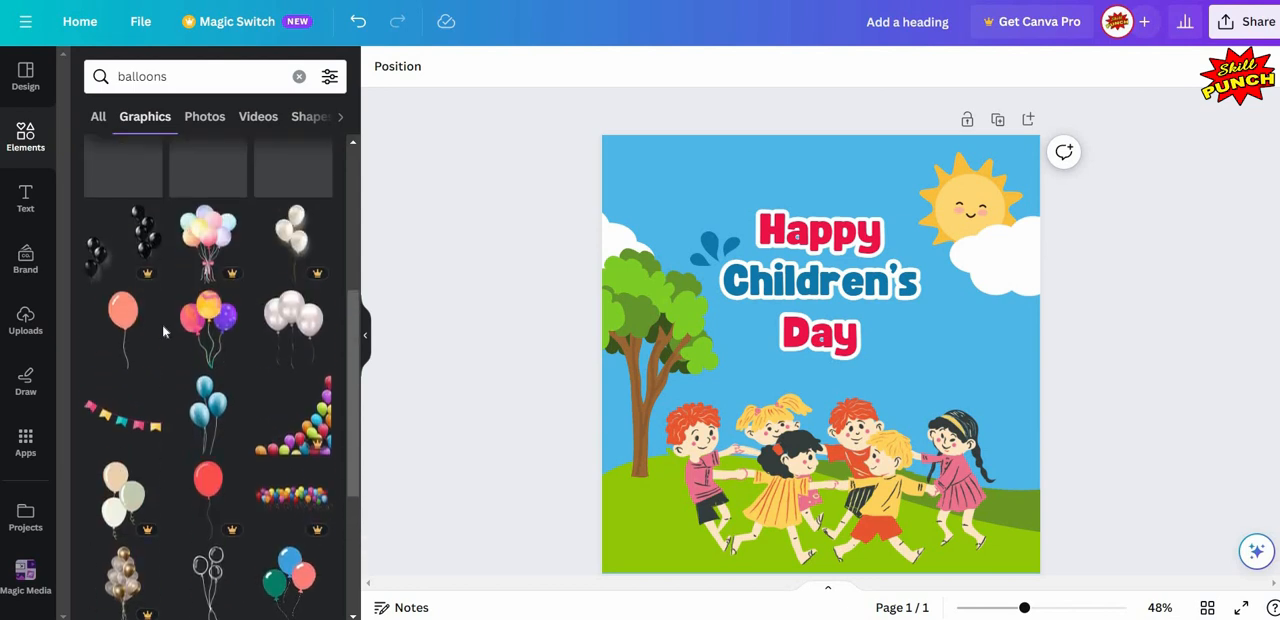
mouse_move(213, 321)
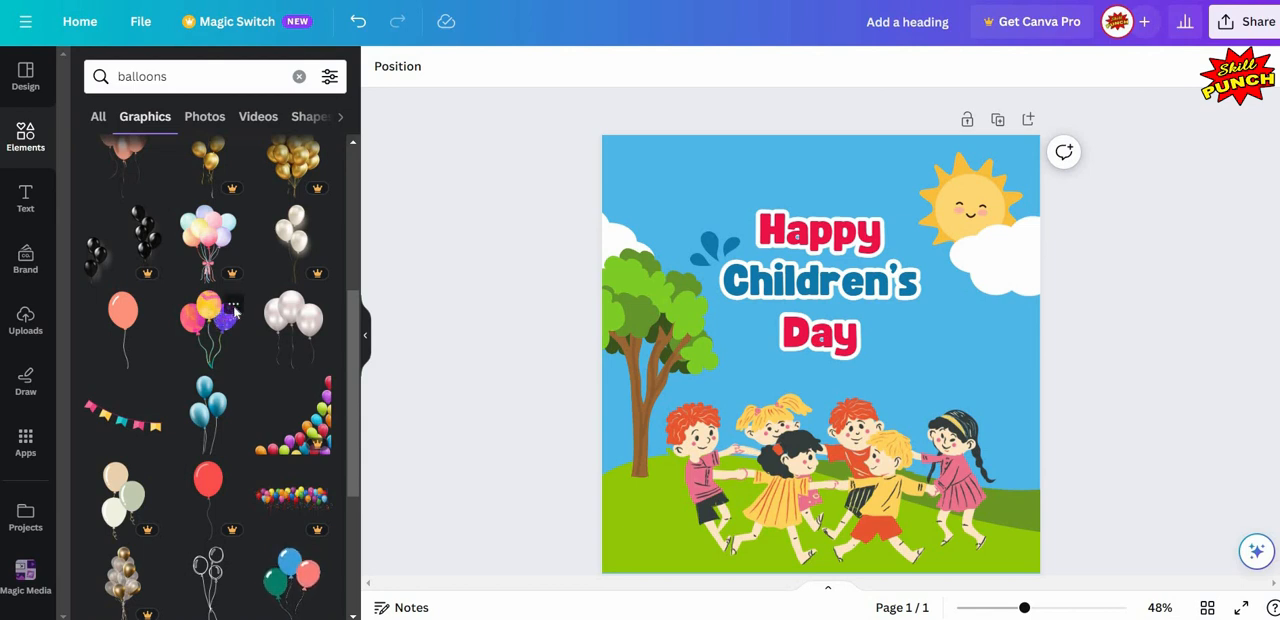
left_click(233, 309)
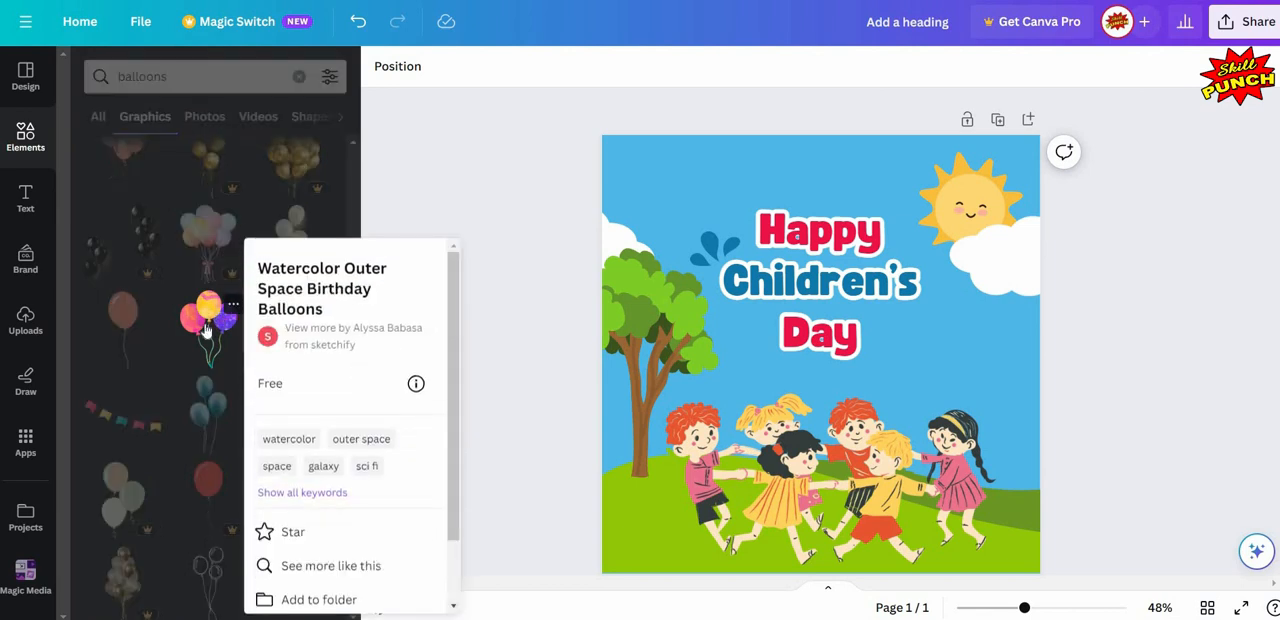
left_click(206, 320)
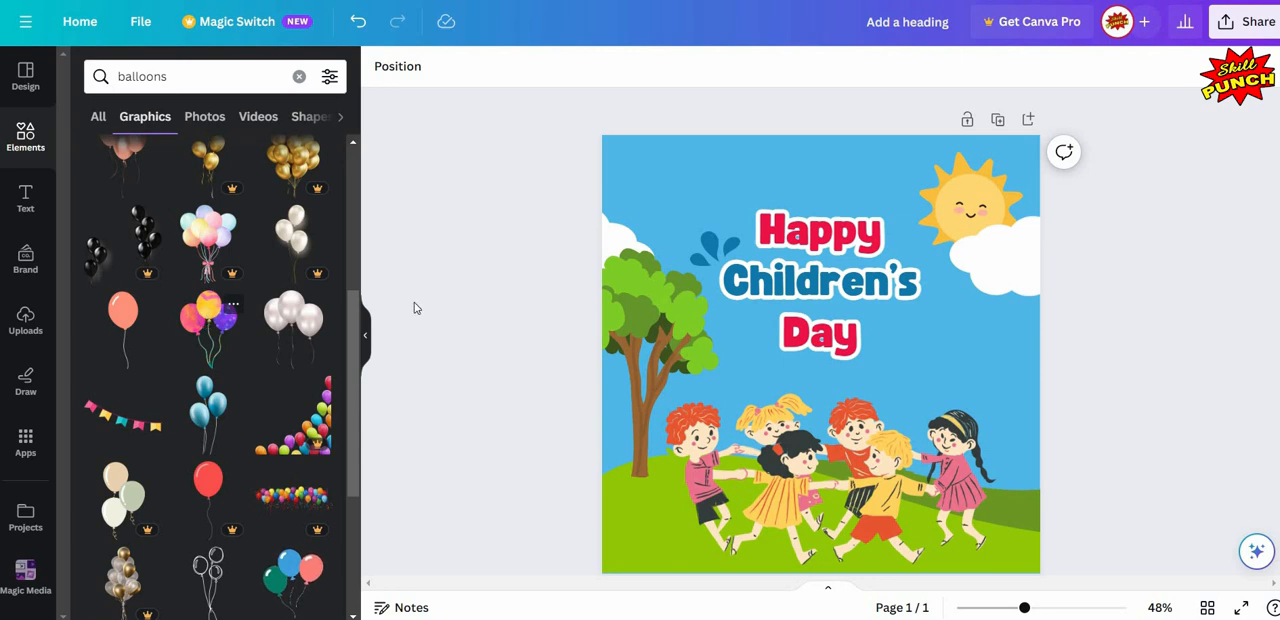
left_click(367, 338)
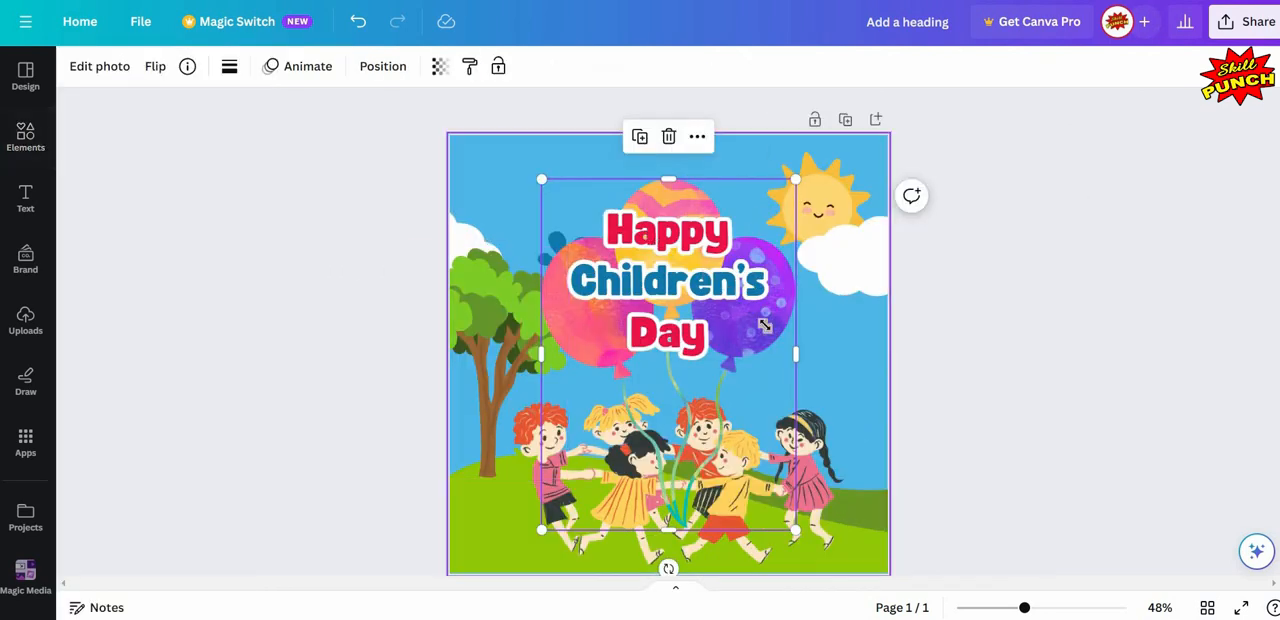
- Shrink the balloon bunch and position it above "Happy" so the ends of its strings tuck behind the heading
left_click_drag(764, 325, 748, 411)
left_click_drag(764, 453, 655, 190)
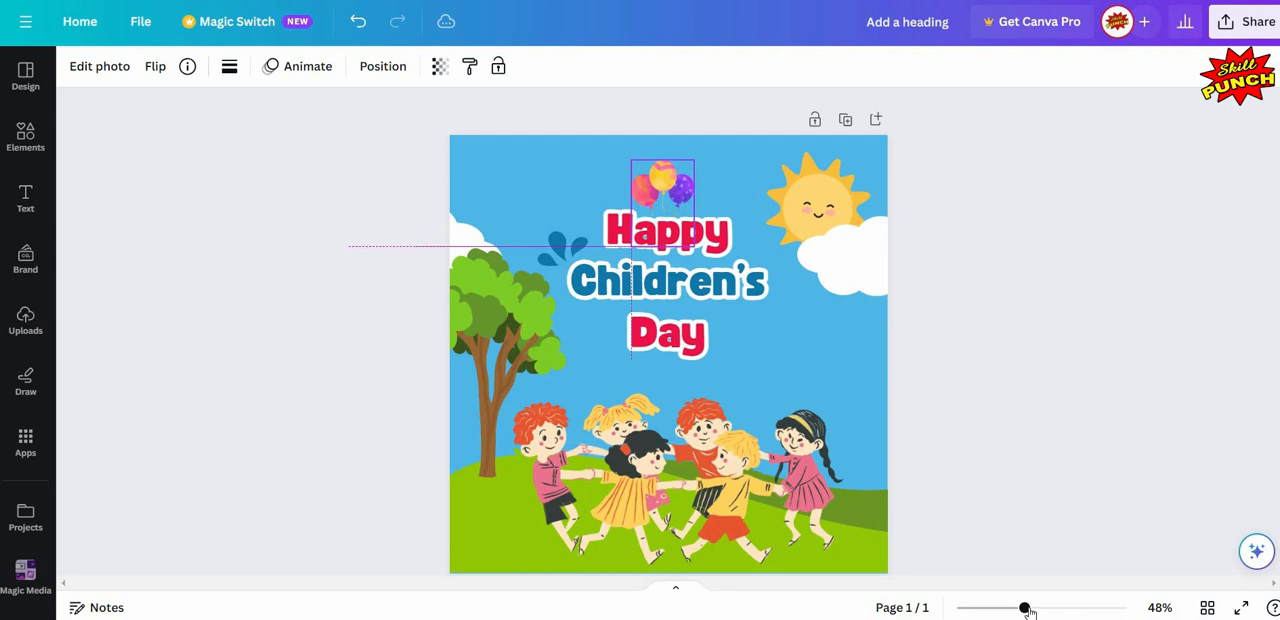
left_click(1062, 608)
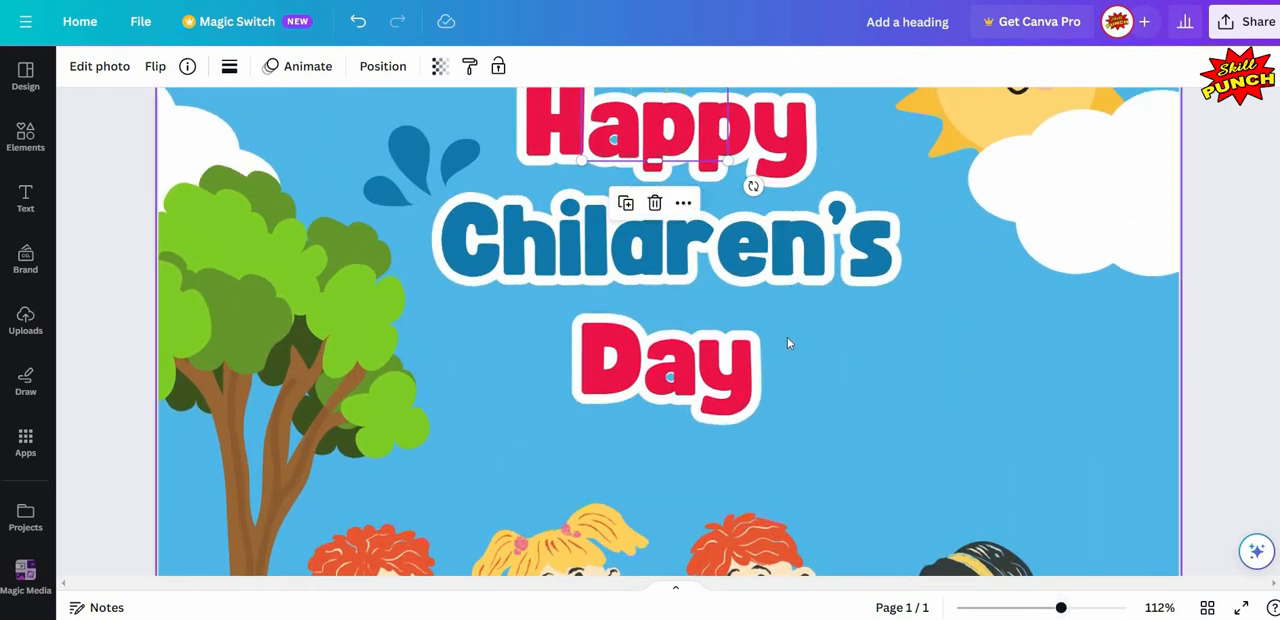
scroll(789, 343, "up", 3)
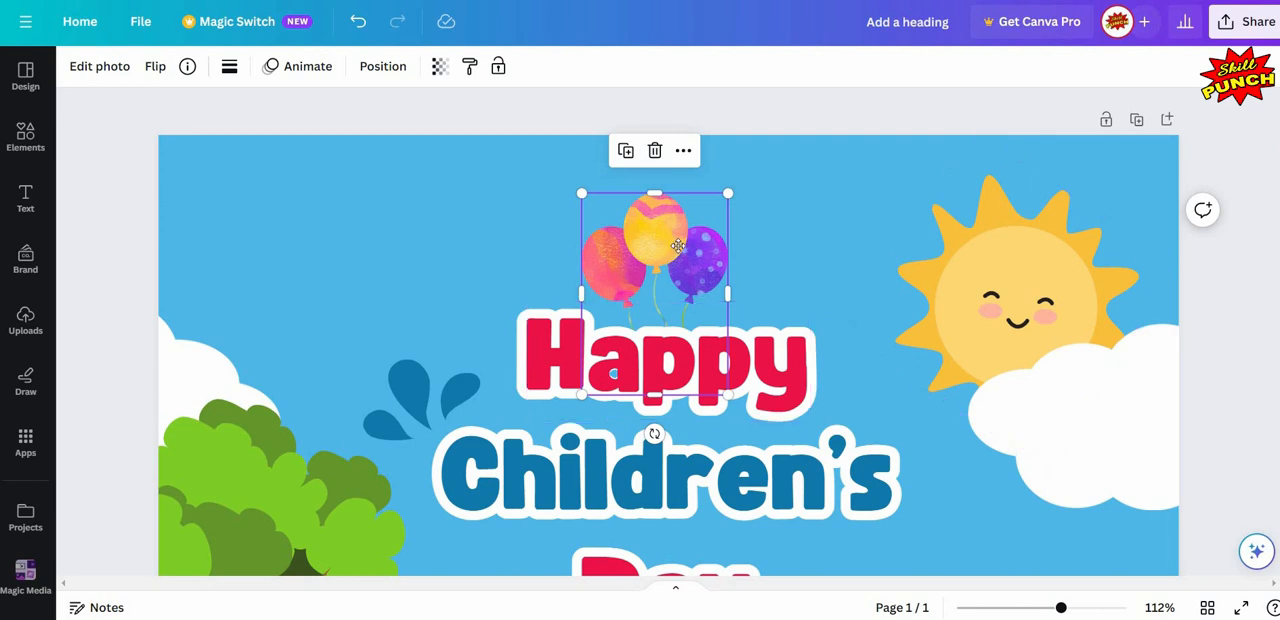
left_click_drag(677, 240, 677, 233)
left_click_drag(677, 230, 668, 201)
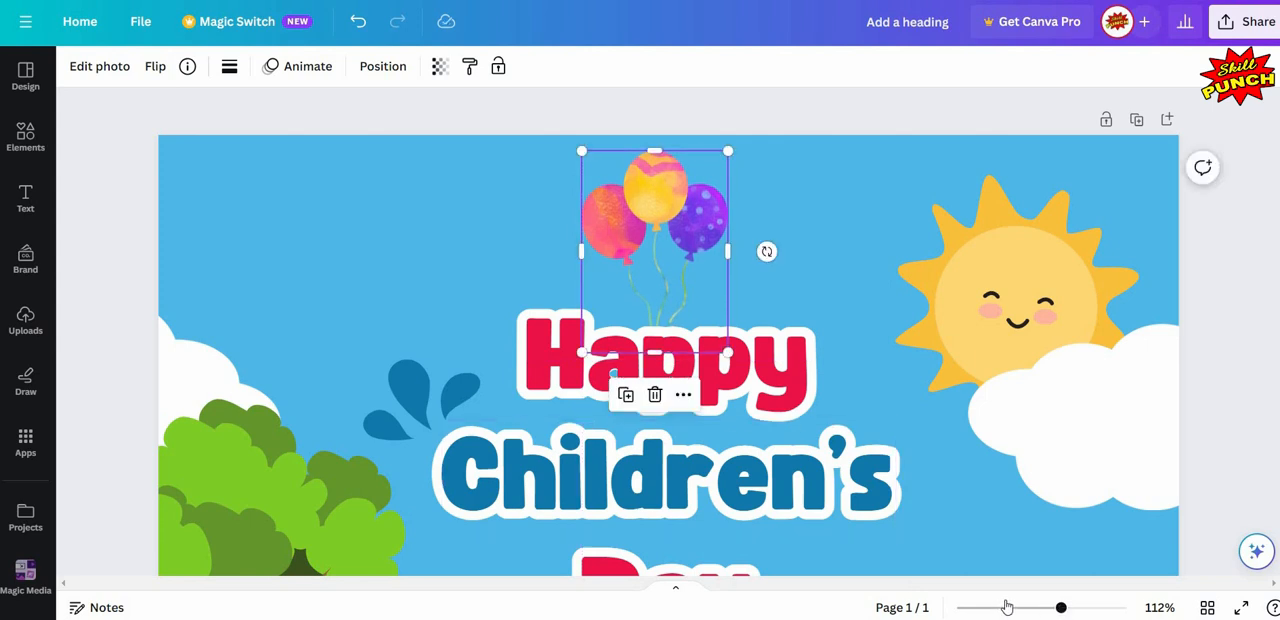
- Move the balloon bunch sideways toward the sun so it floats above the end of "Happy", then deselect it
left_click(1000, 608)
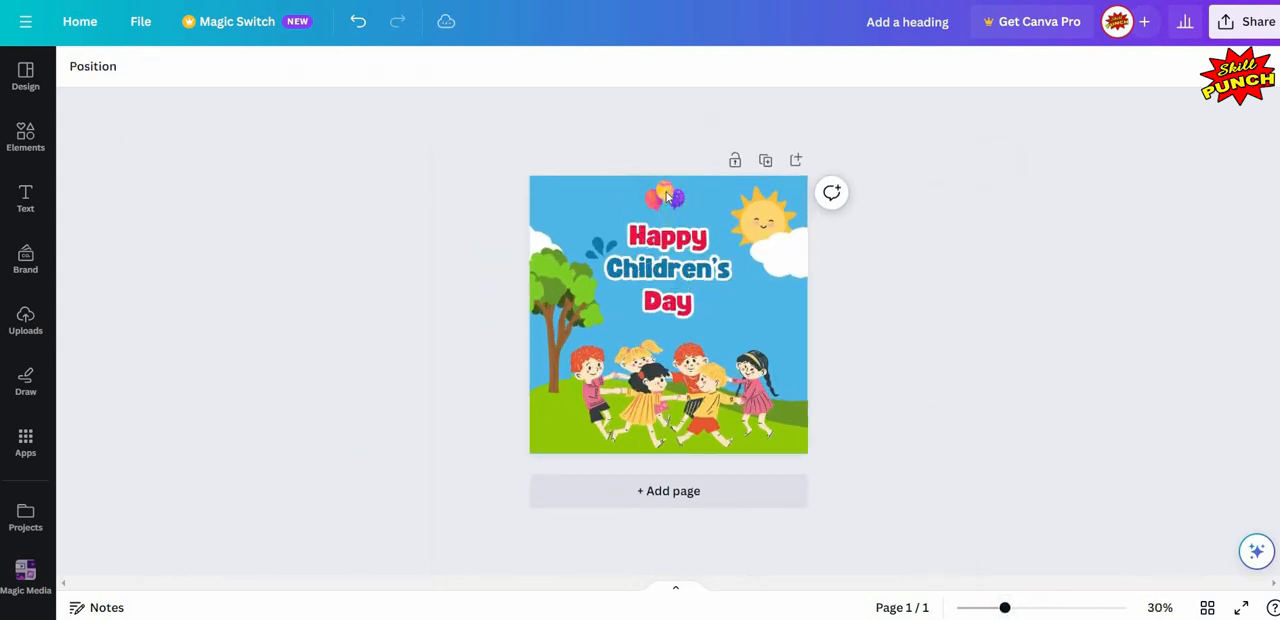
left_click_drag(668, 197, 705, 197)
key("shift+Up")
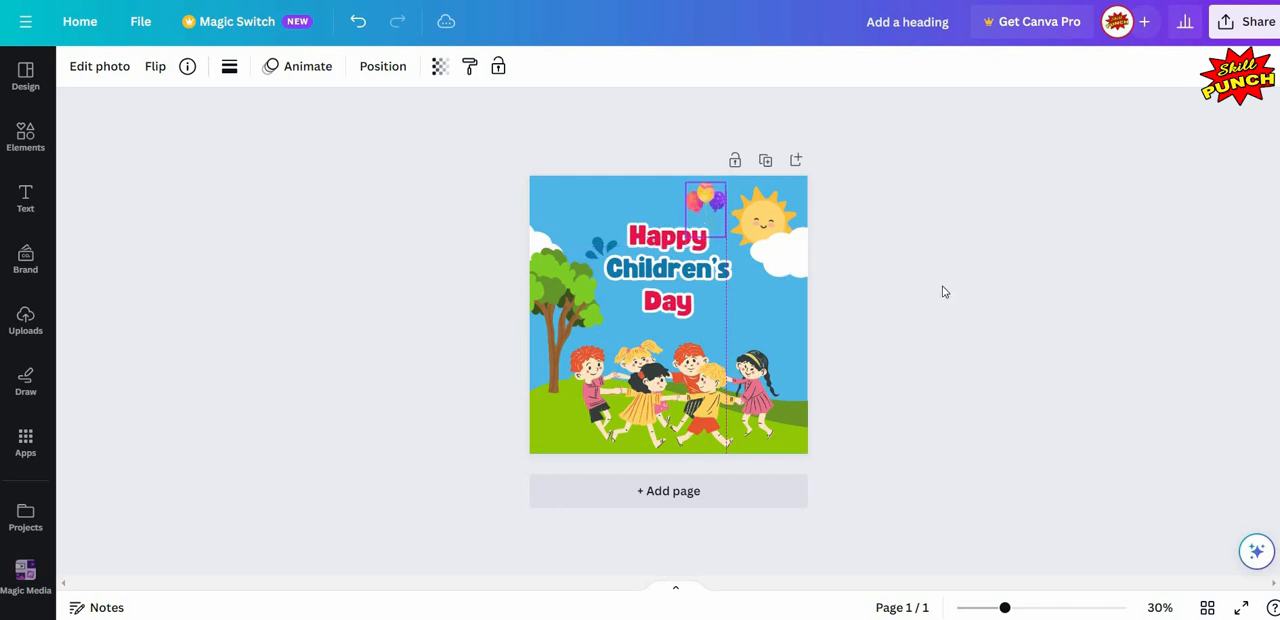
left_click(953, 344)
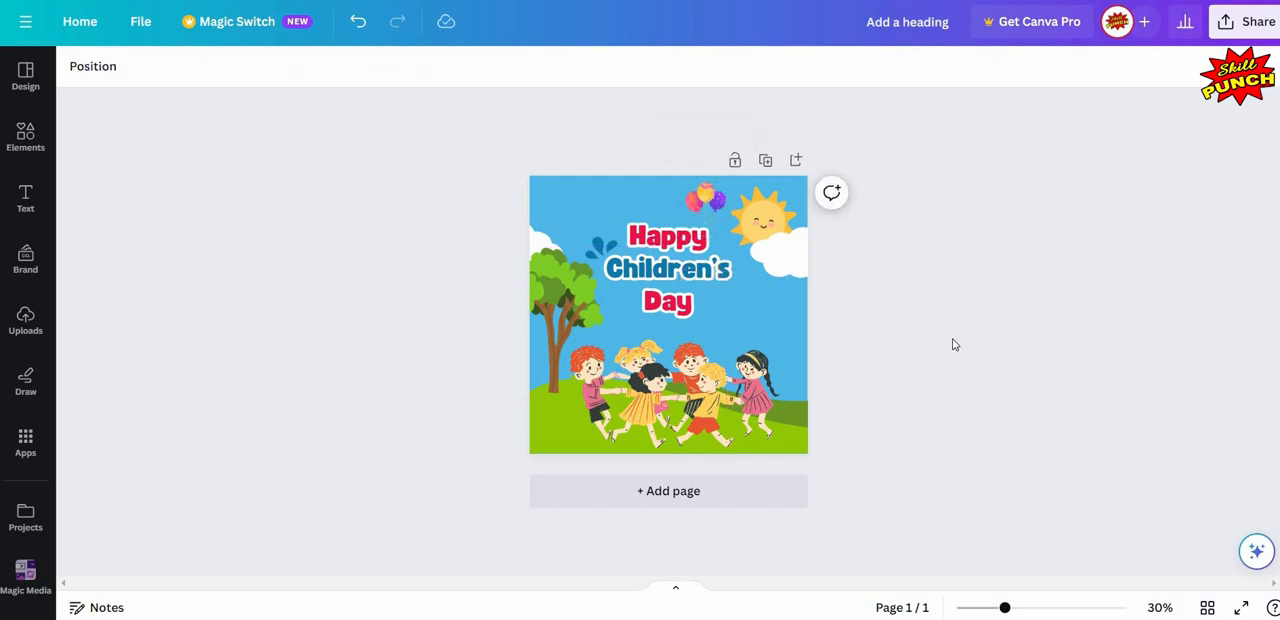
left_click(1027, 612)
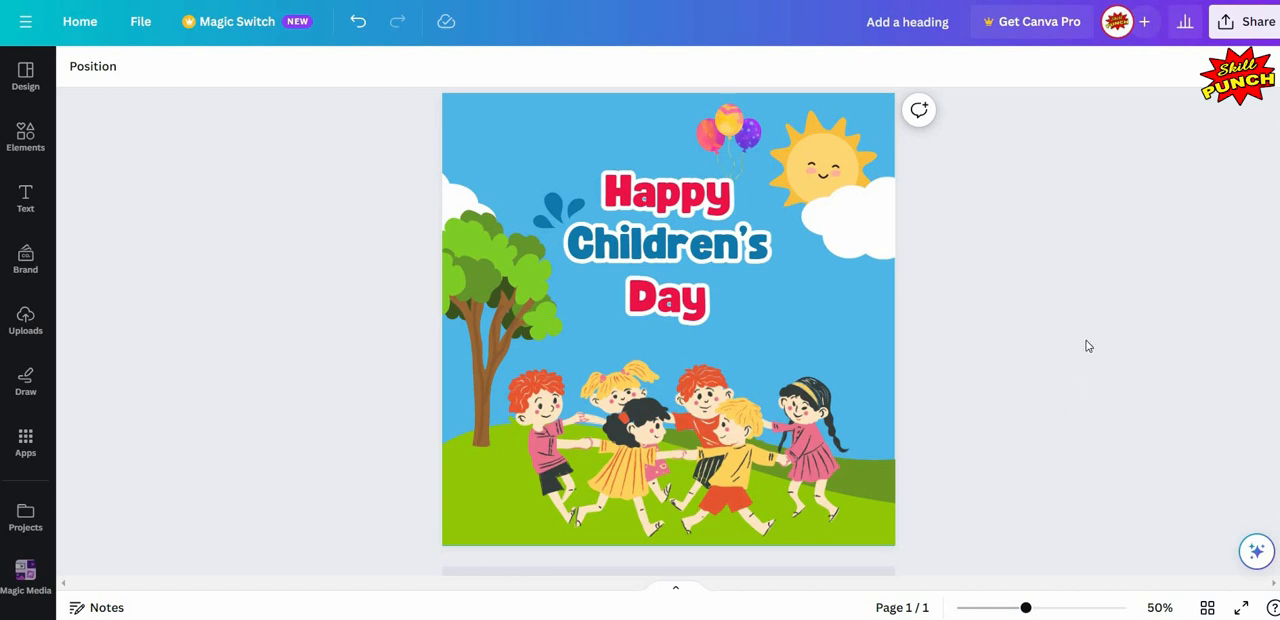
- Download the finished design as a JPG file at 1,080 × 1,080 px
left_click(1237, 24)
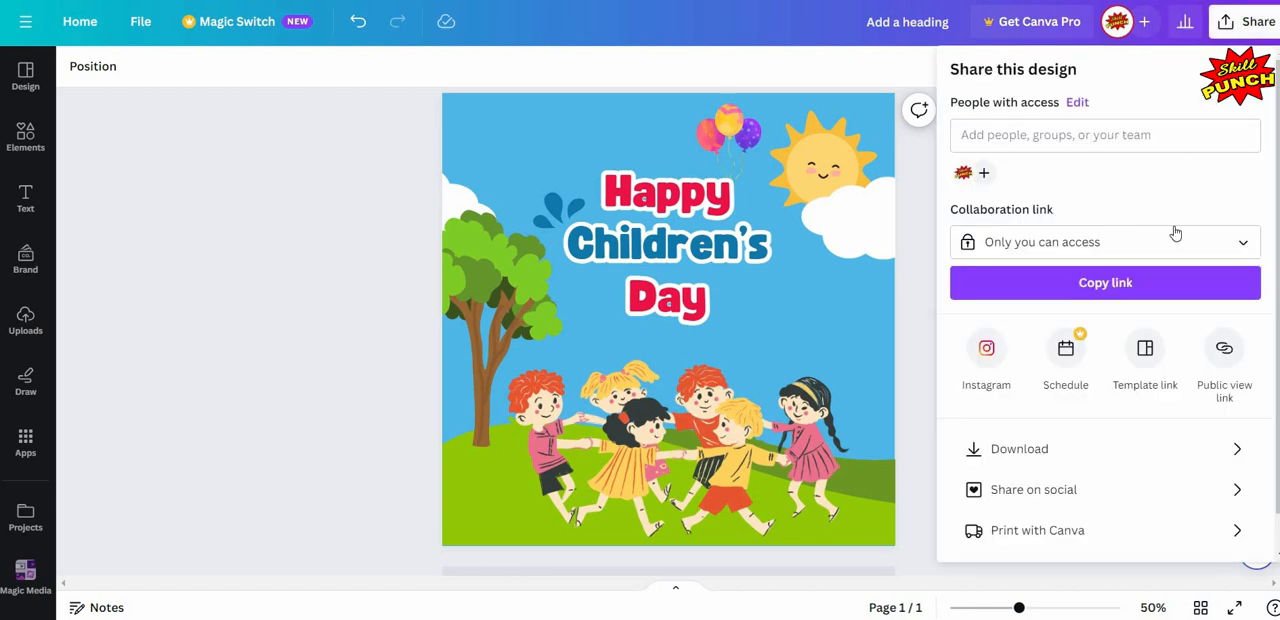
left_click(1176, 449)
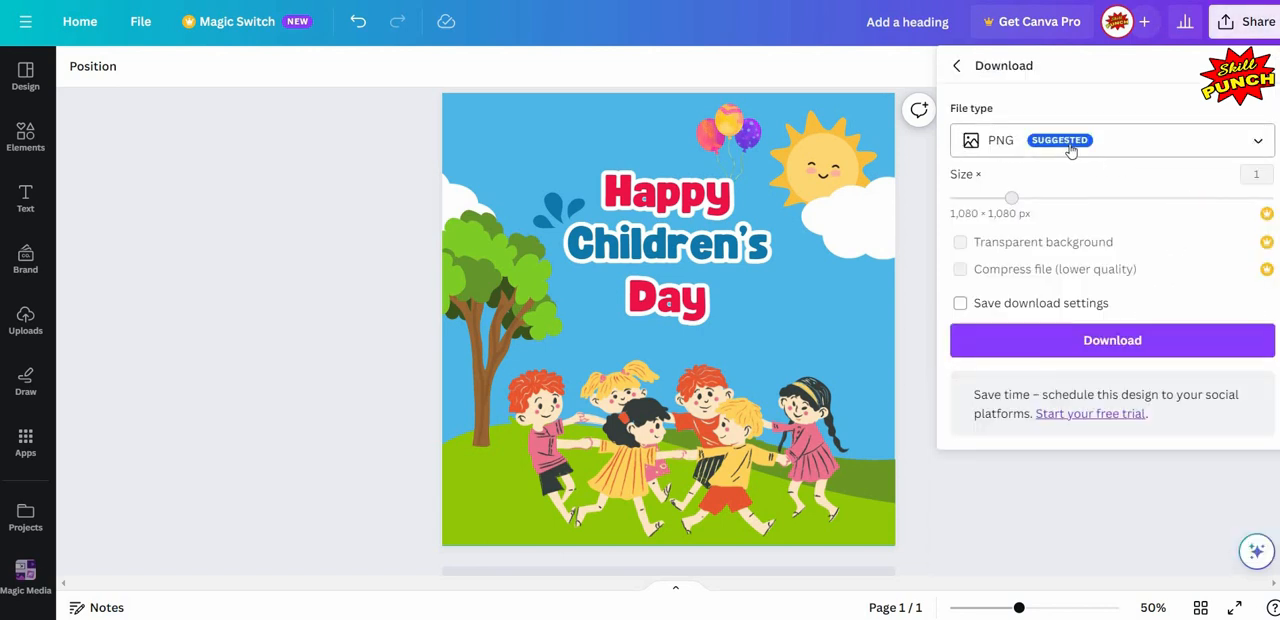
left_click(1262, 146)
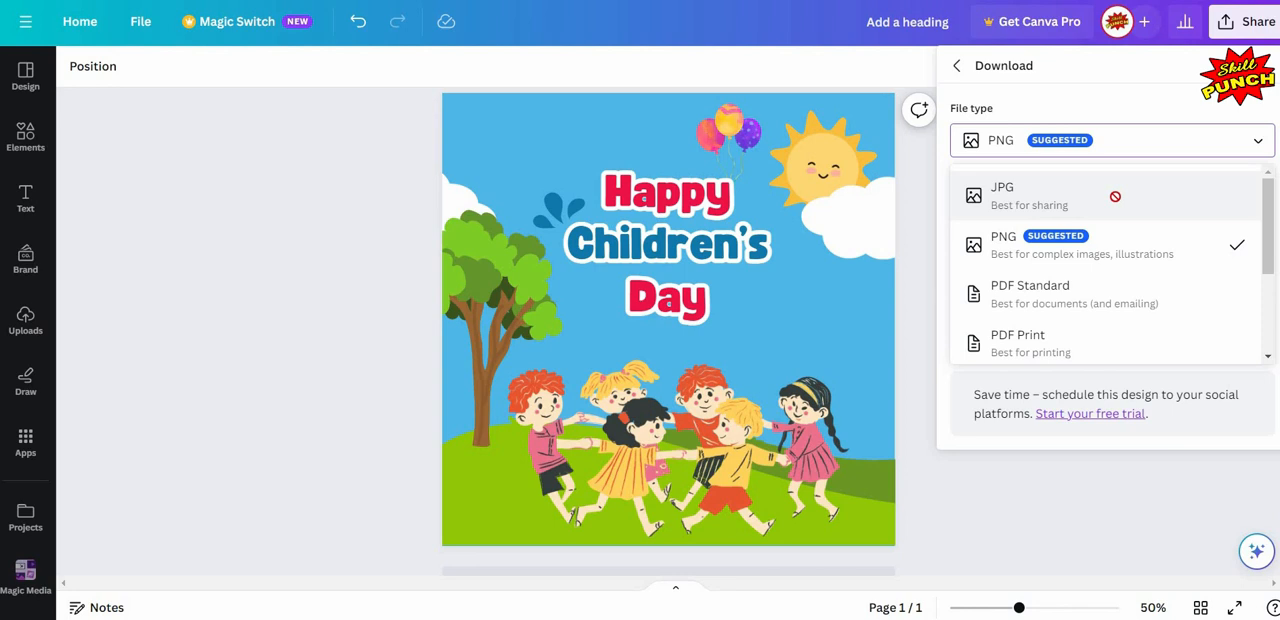
left_click(1115, 196)
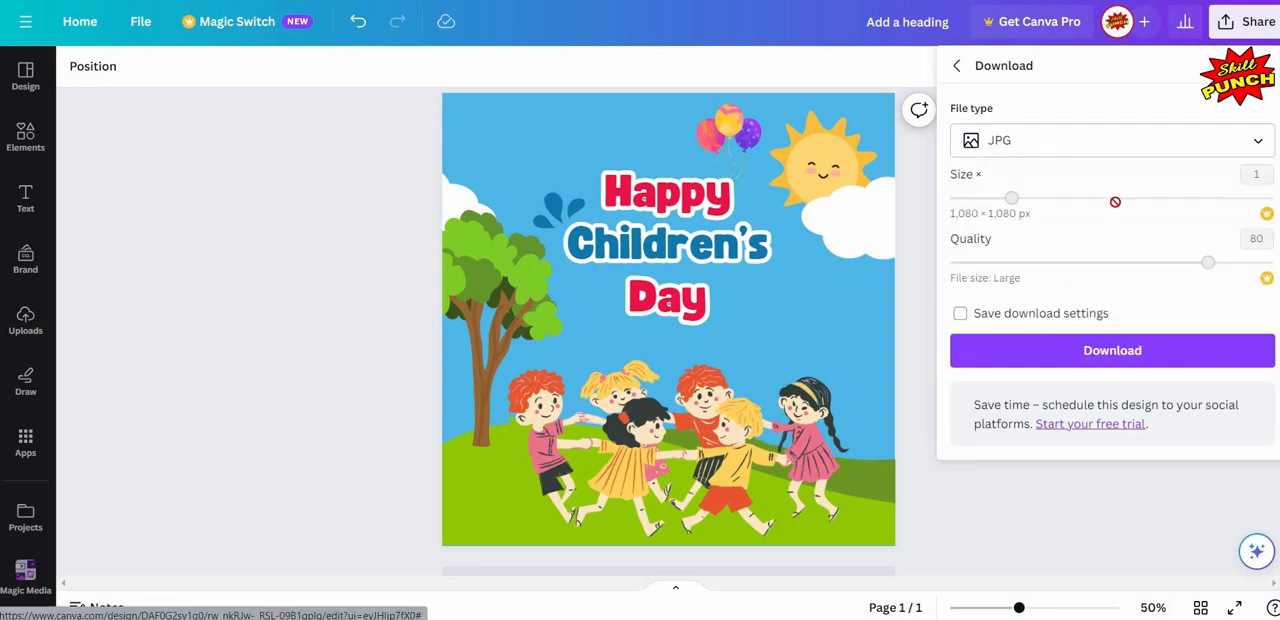
left_click(1137, 353)
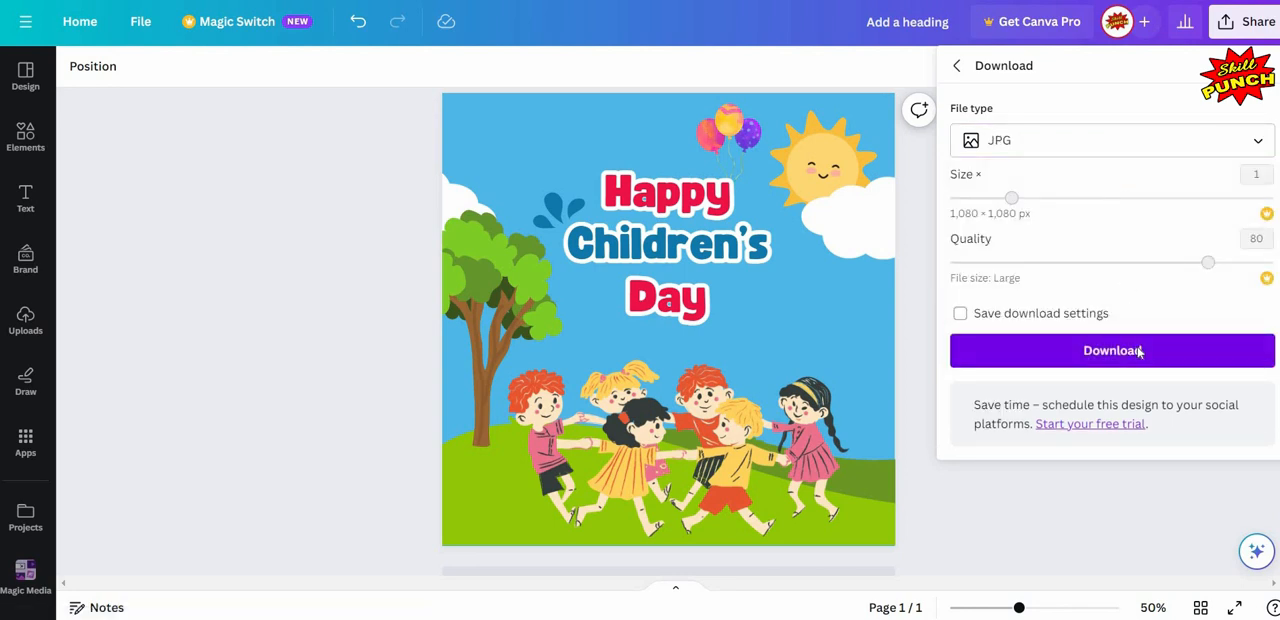